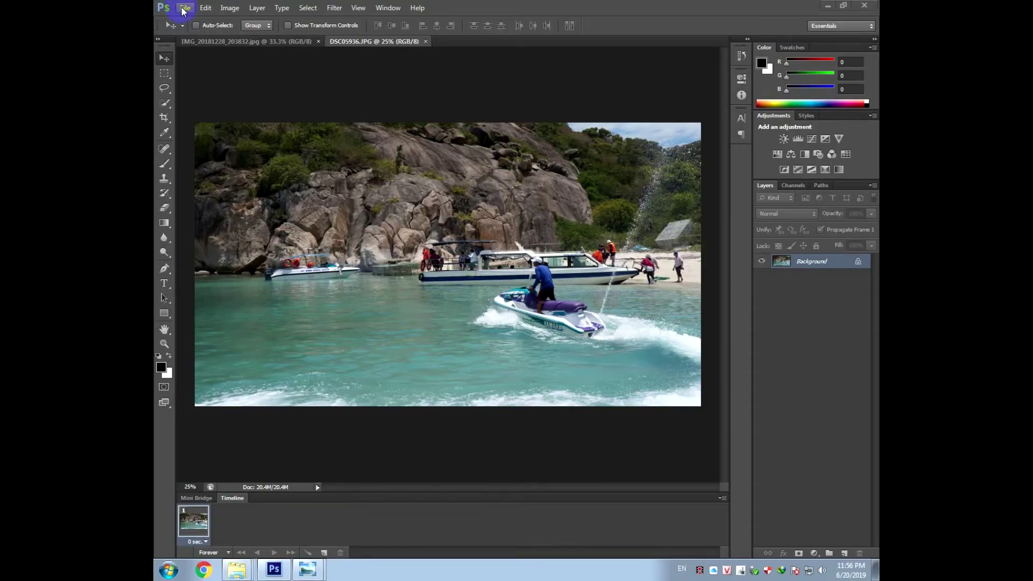
- Start a new document named FaceBook Cover at 851×315 pixels and 300 ppi
left_click(184, 8)
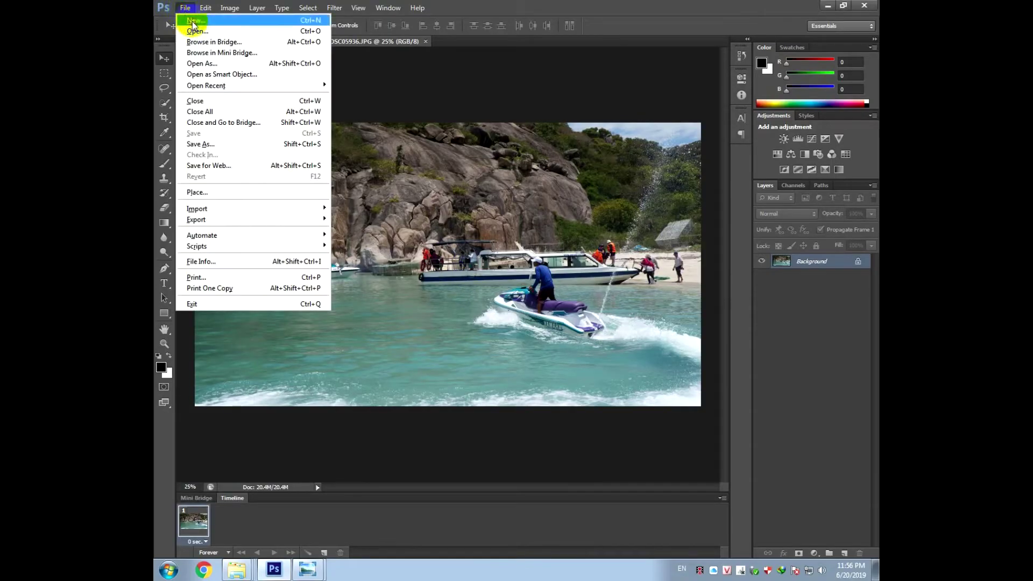
left_click(197, 20)
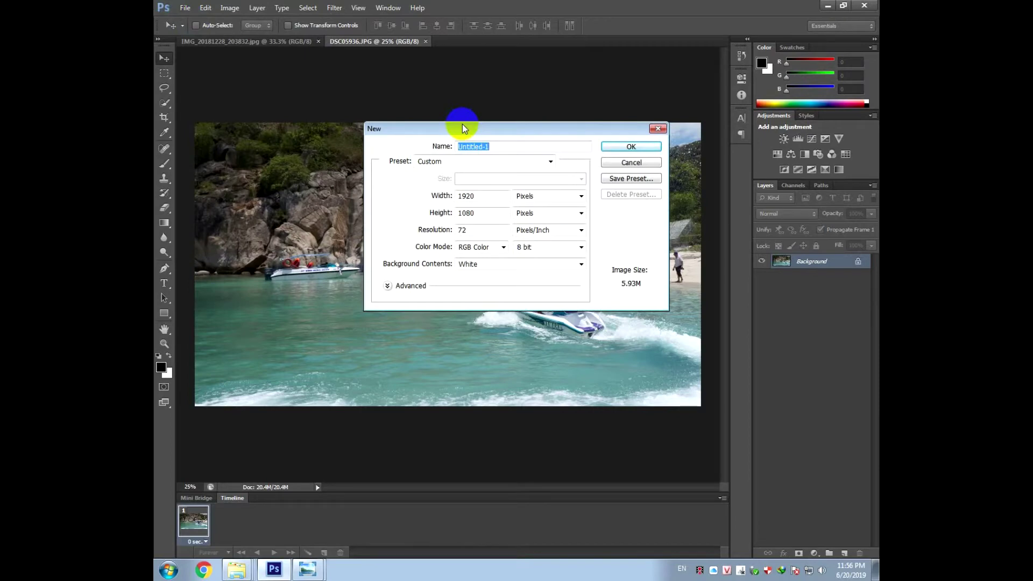
type("Facer")
type("Book Cover")
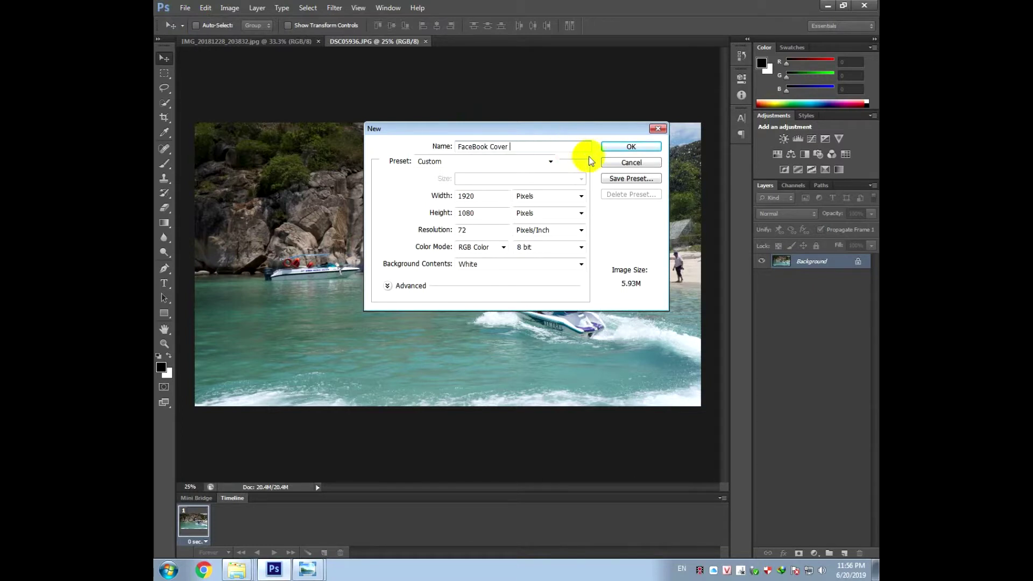
double_click(466, 198)
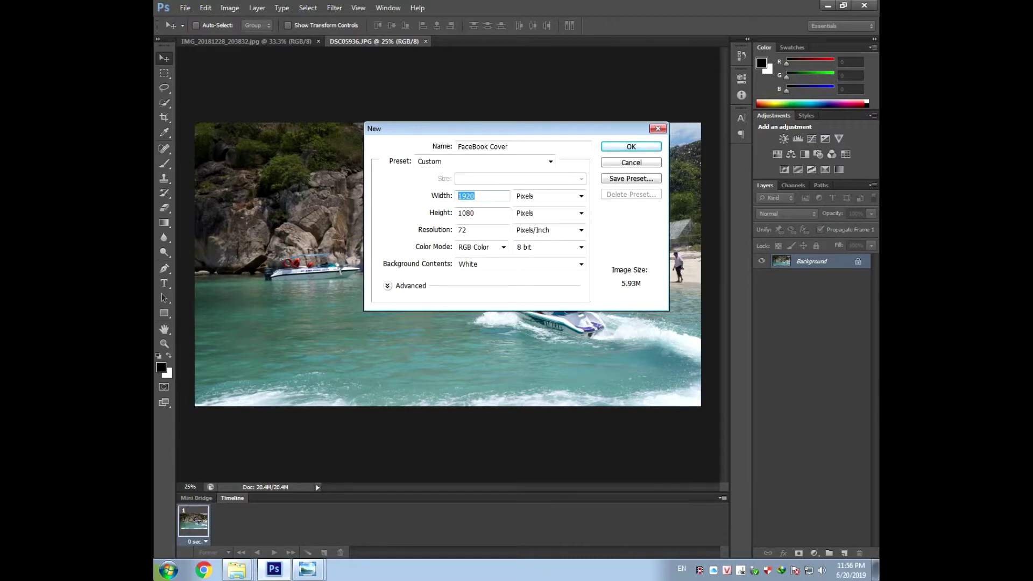
type("851")
key("Tab")
key("Tab")
double_click(461, 230)
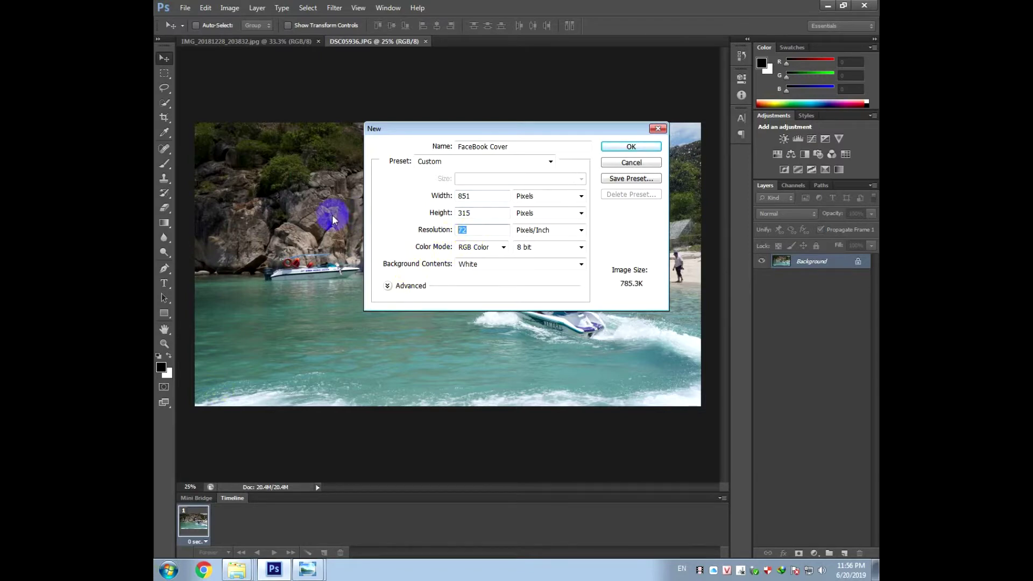
type("300")
- Keep RGB colour mode and White background contents, and create the document
left_click(471, 253)
left_click(474, 273)
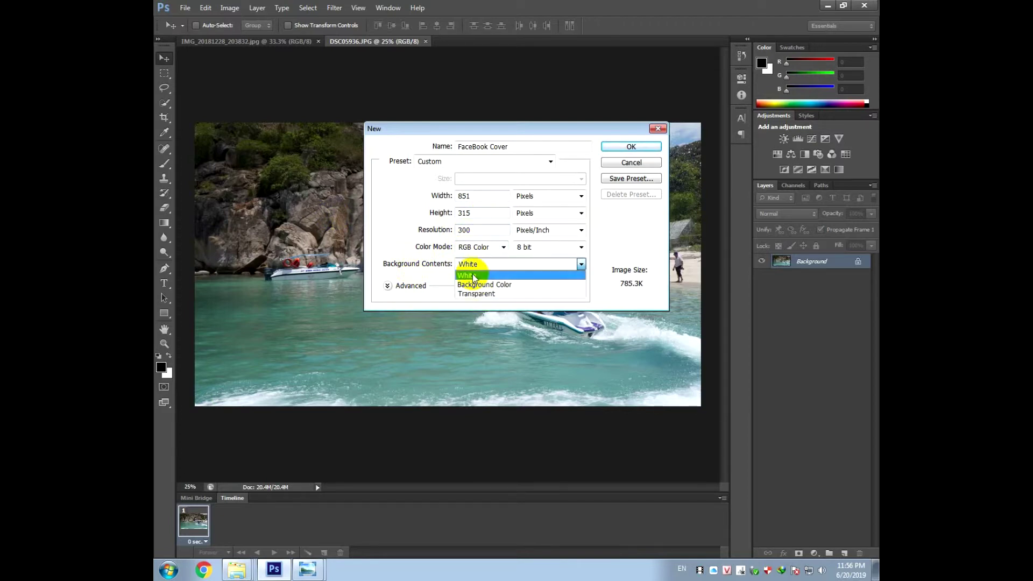
left_click(474, 273)
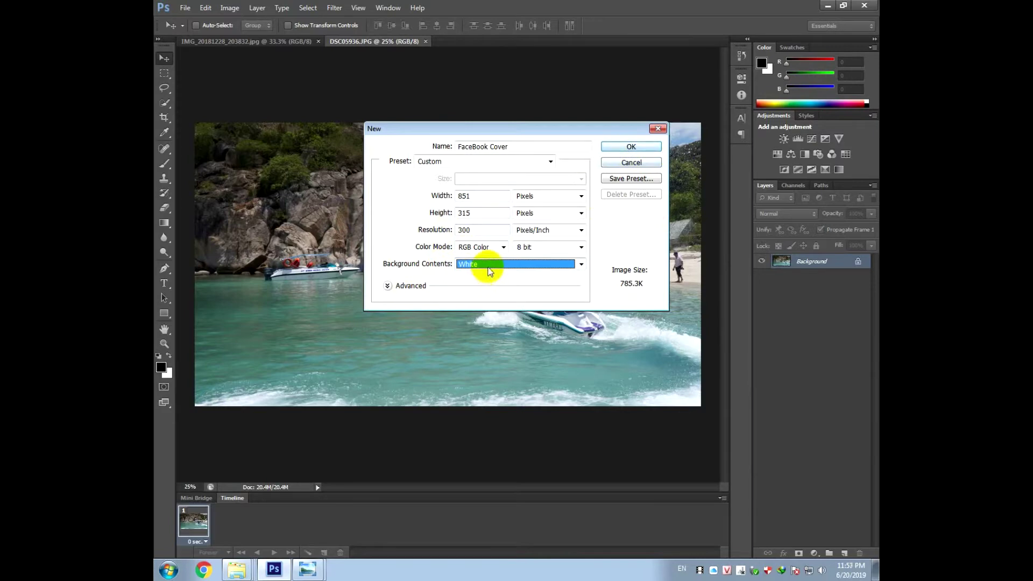
left_click(488, 267)
left_click(476, 293)
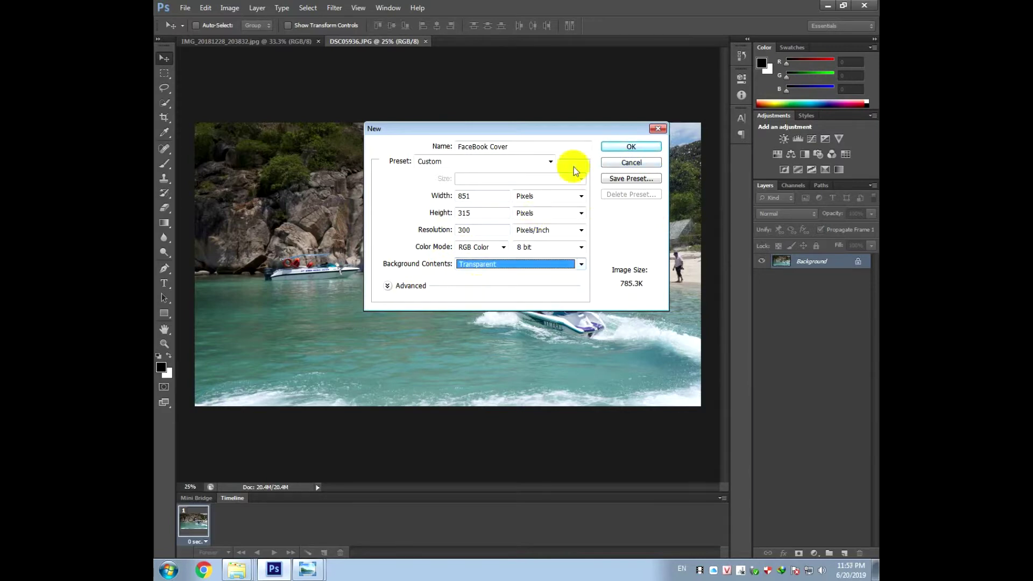
left_click(502, 264)
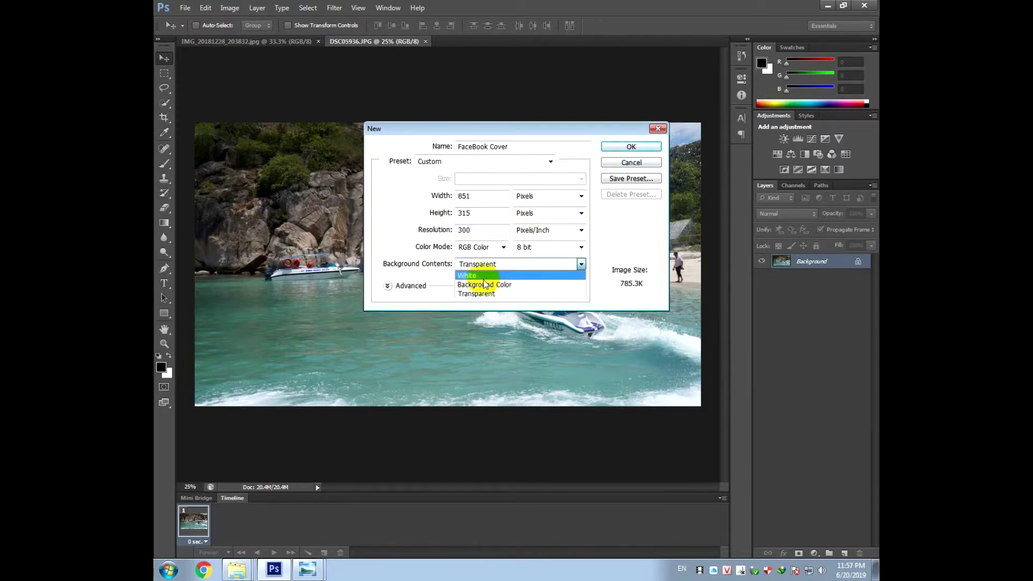
left_click(474, 276)
left_click(625, 146)
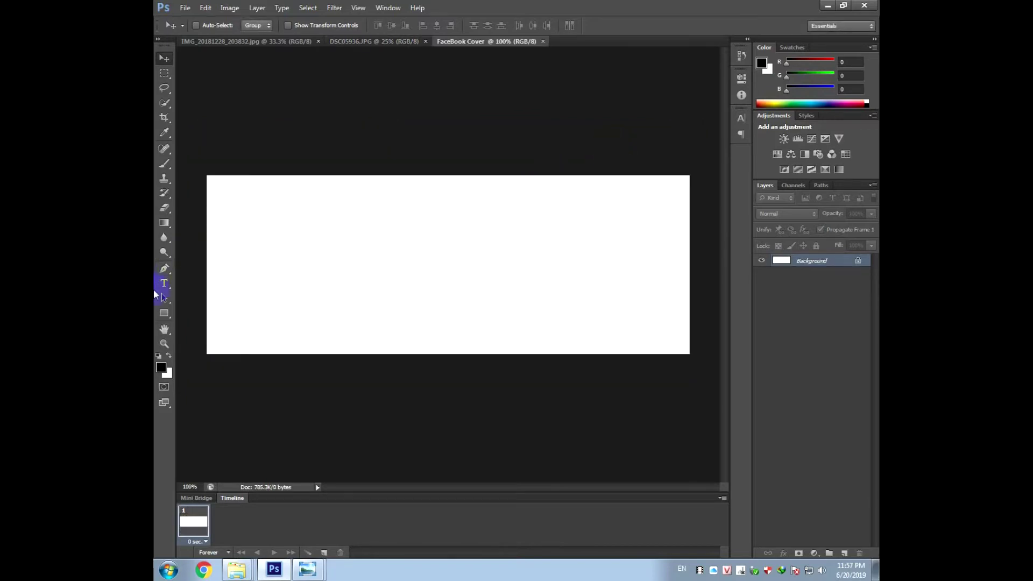
- Set up the Polygon Tool to draw shape layers with a teal blue fill
left_click(164, 313)
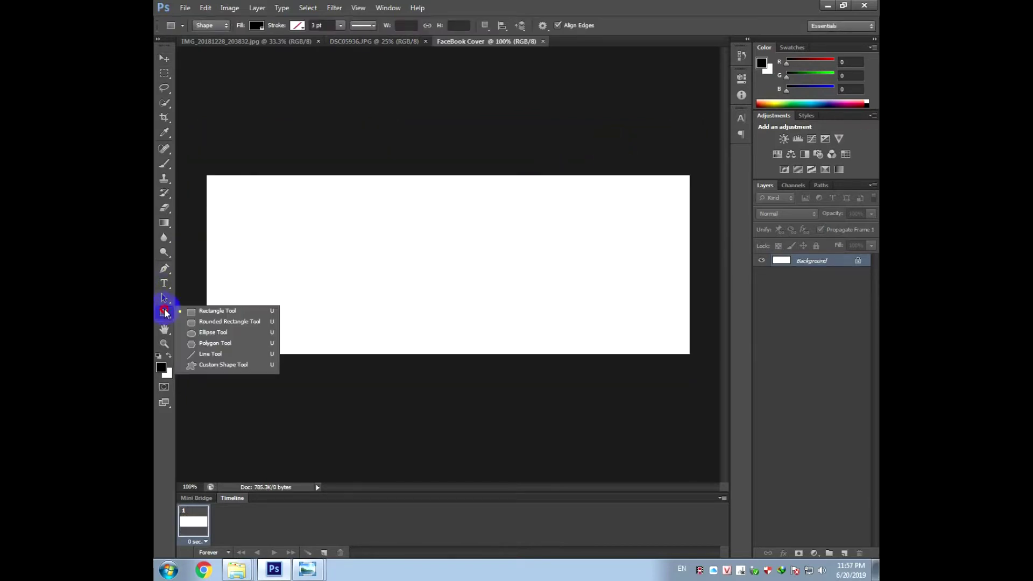
left_click(200, 343)
left_click(212, 25)
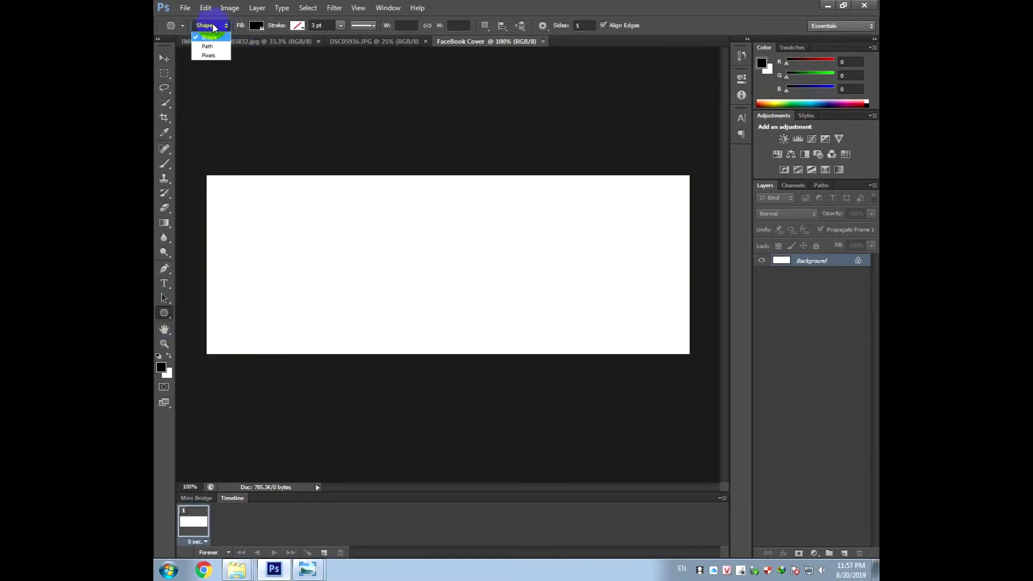
left_click(205, 26)
left_click(256, 25)
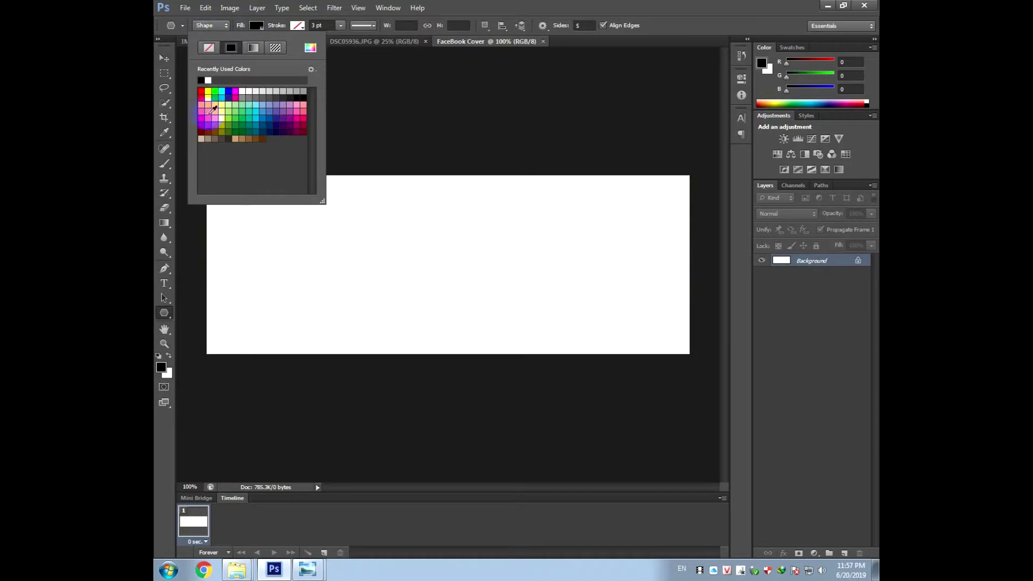
left_click(258, 122)
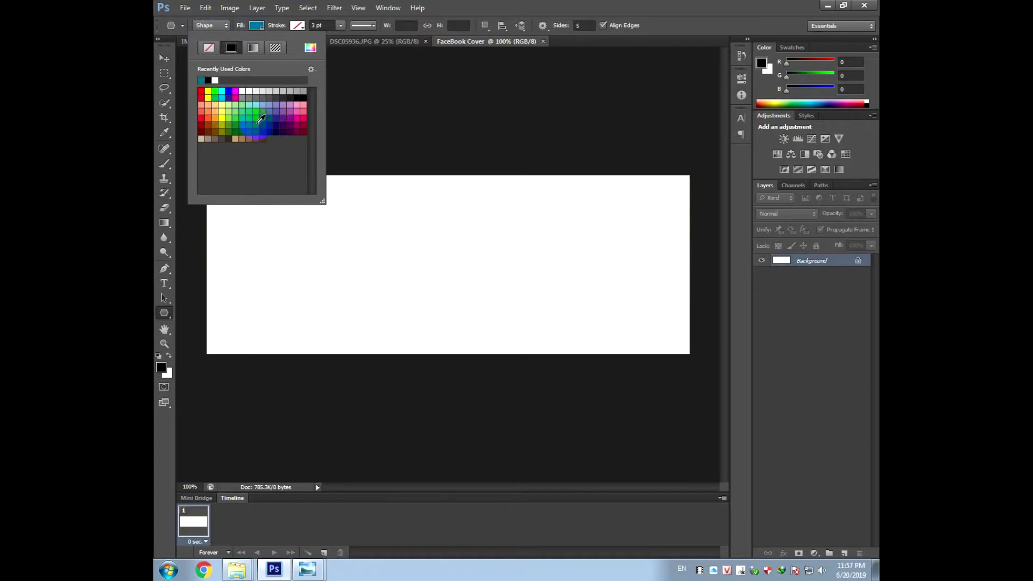
left_click(371, 318)
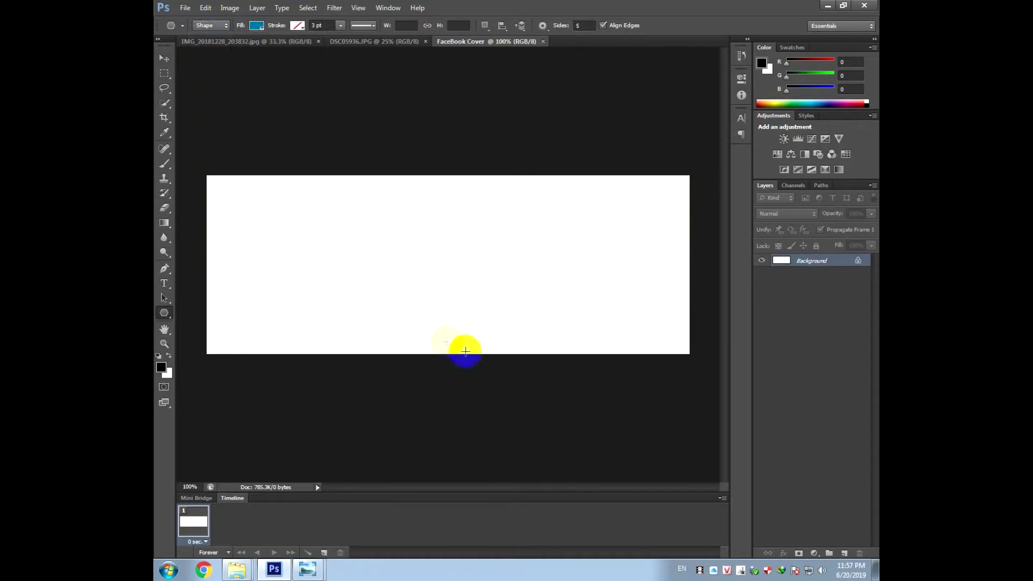
- Create a 200×100 px three-sided triangle on the canvas, undoing an accidental pentagon
left_click(405, 250)
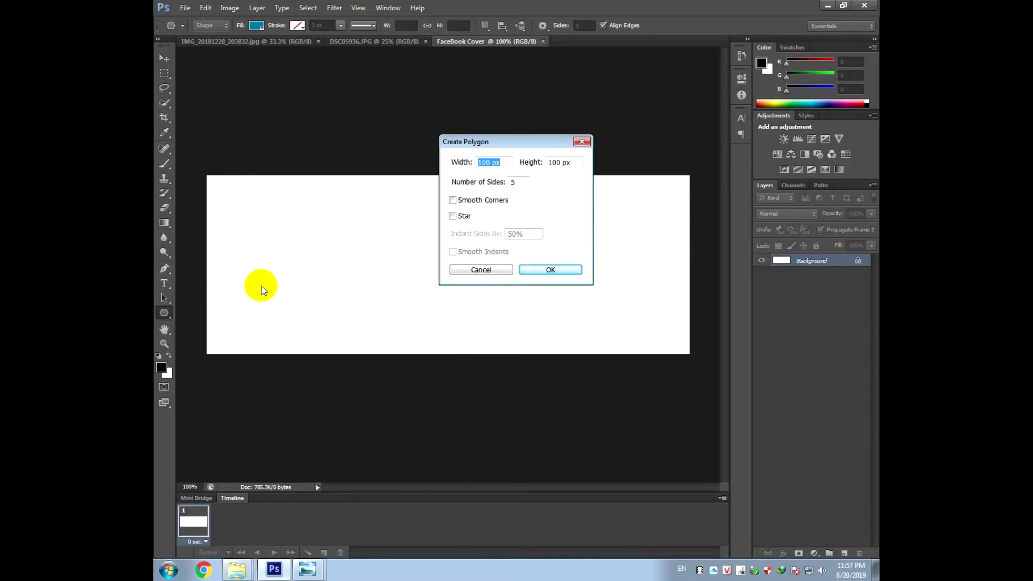
key("Tab")
key("Return")
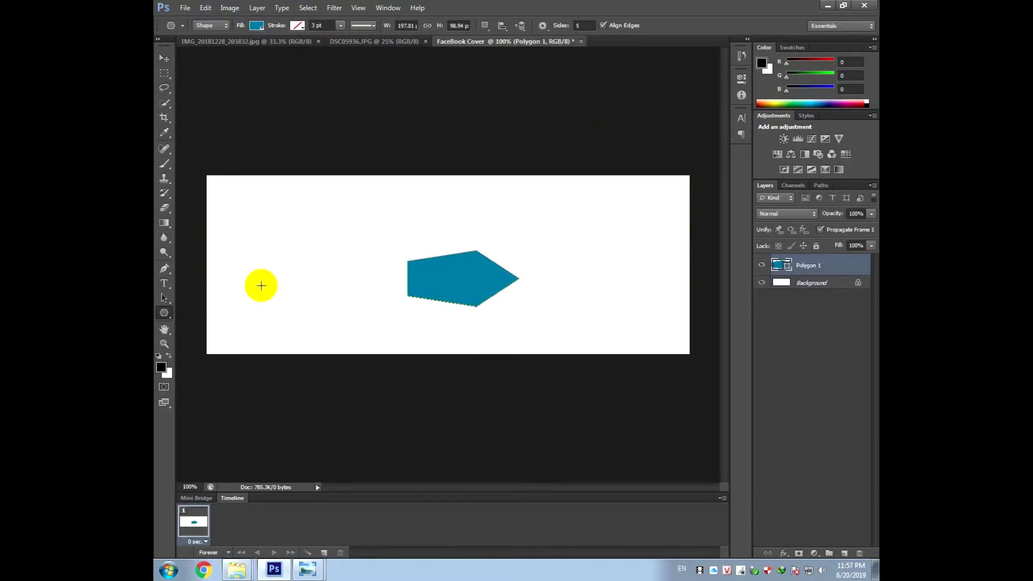
key("ctrl+z")
left_click(393, 257)
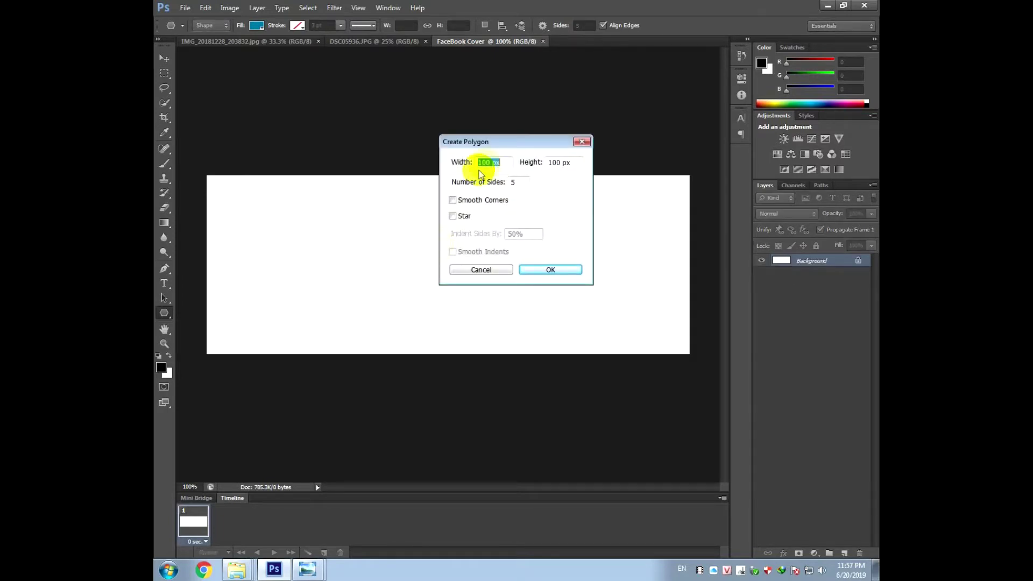
double_click(486, 162)
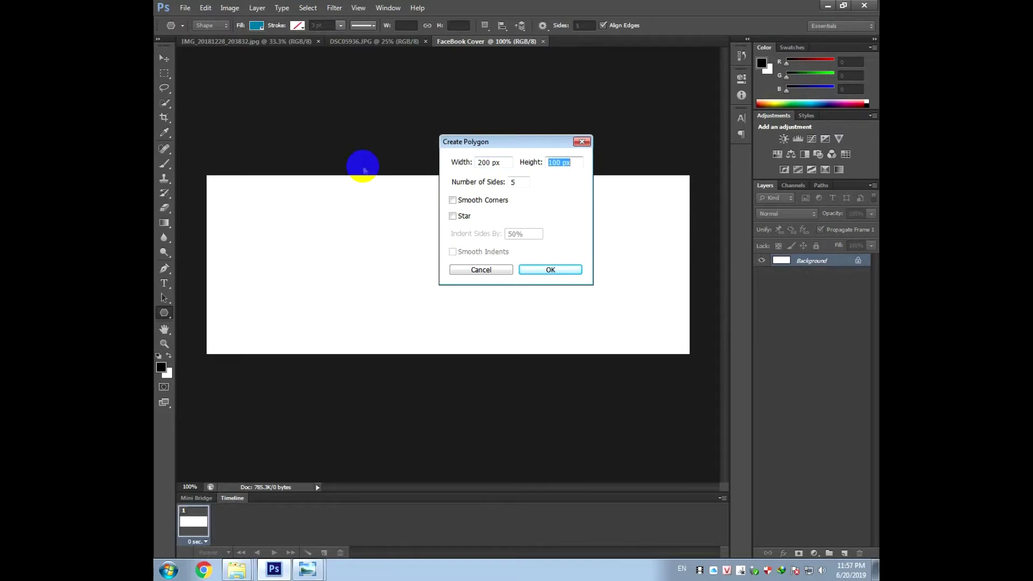
double_click(518, 183)
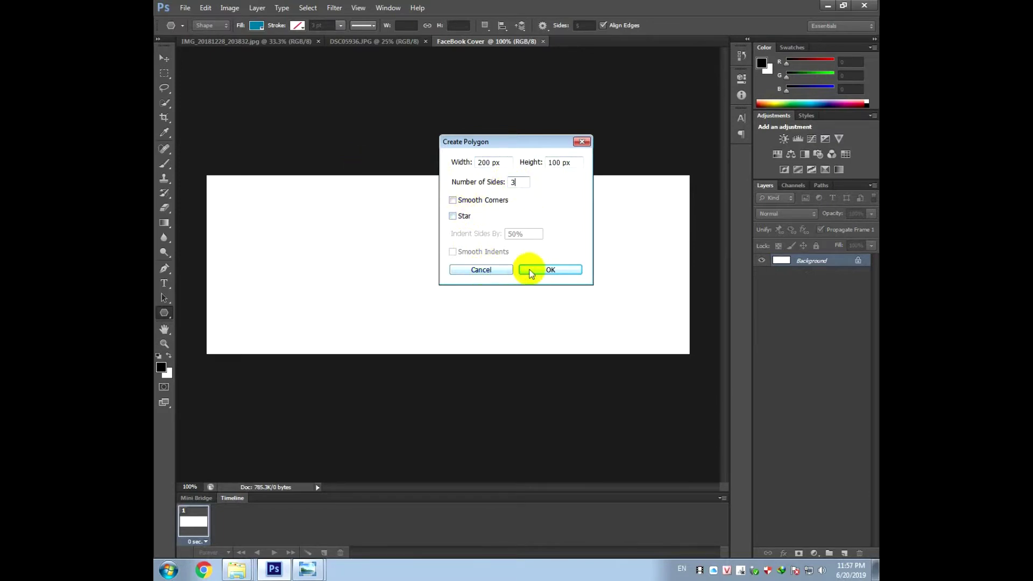
left_click(532, 271)
left_click(165, 60)
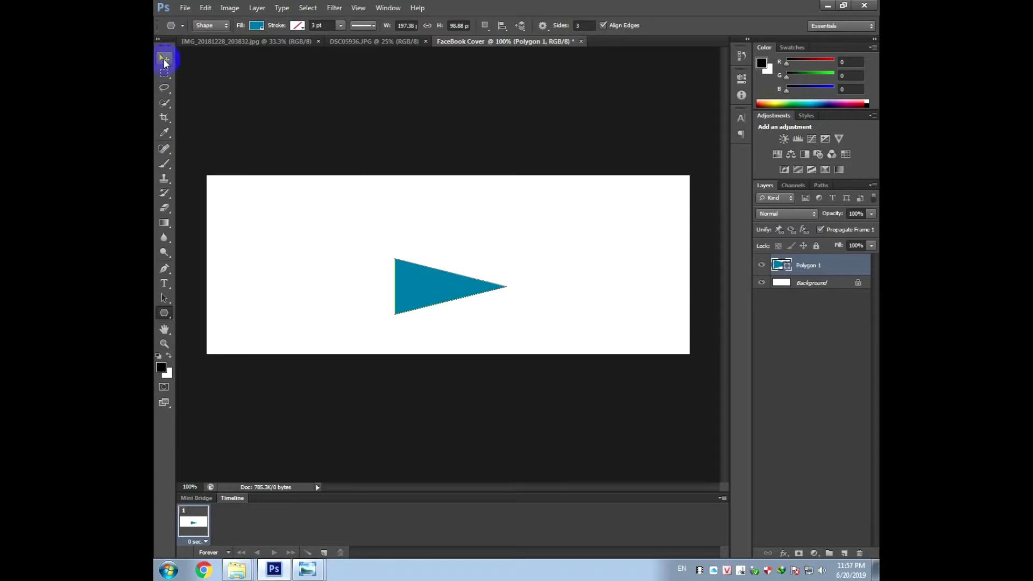
- Rotate the Polygon 1 triangle upright, widen it, and rest its base on the bottom edge
left_click(785, 259)
left_click(221, 66)
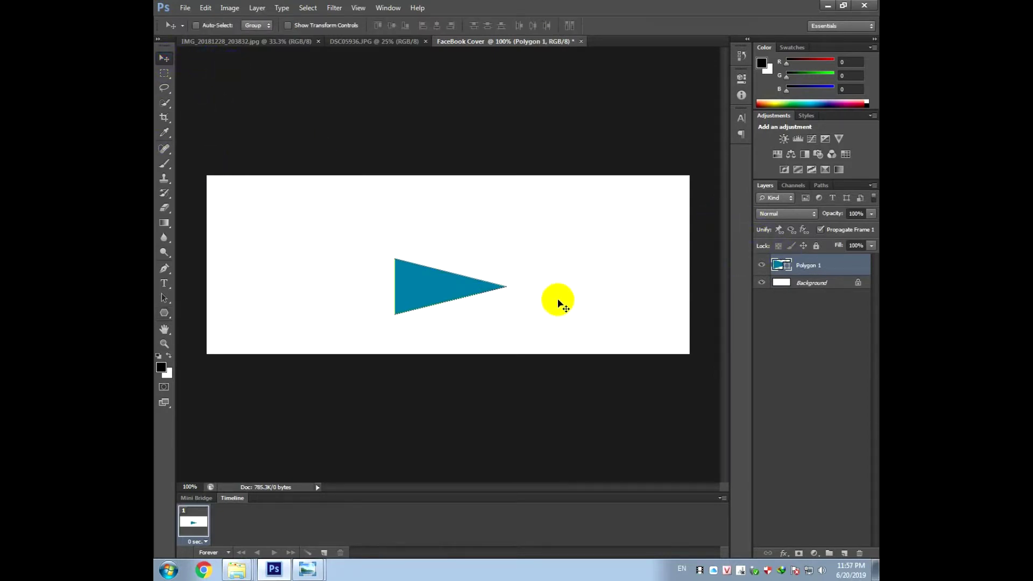
key("ctrl+t")
mouse_move(517, 247)
left_mouse_down()
mouse_move(379, 218)
mouse_move(407, 224)
left_mouse_up()
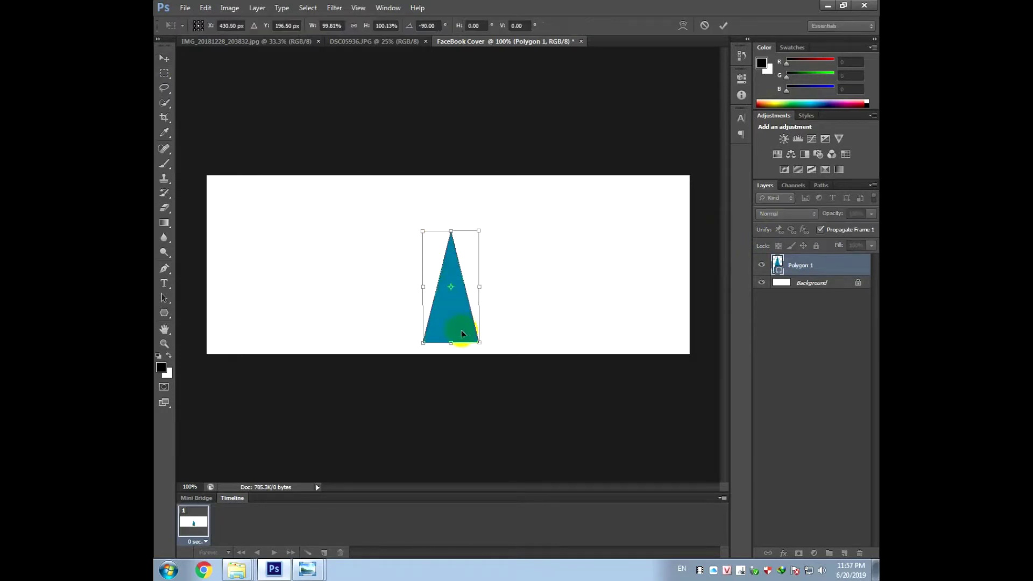
left_click_drag(487, 287, 590, 287)
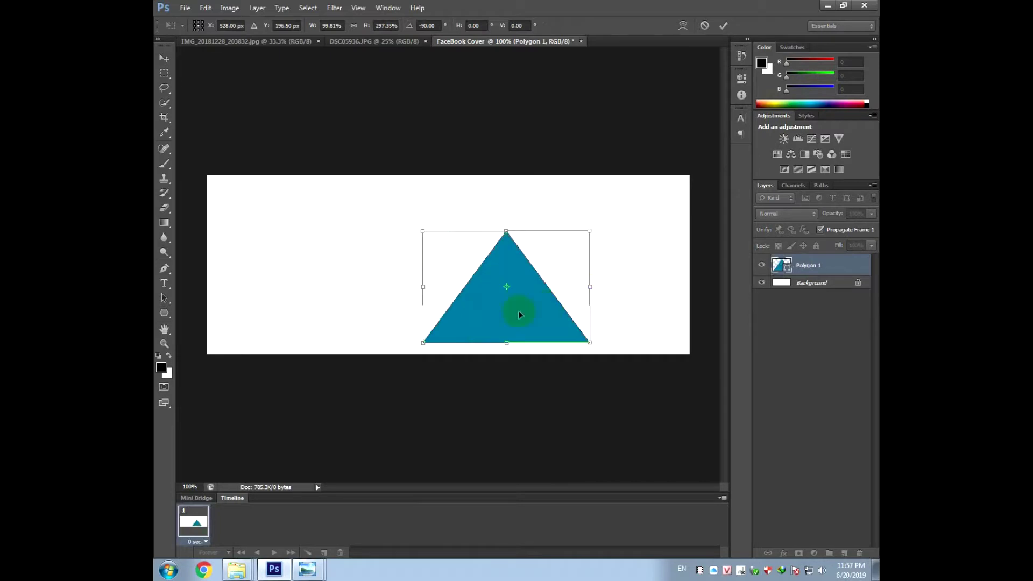
left_click_drag(534, 317, 551, 329)
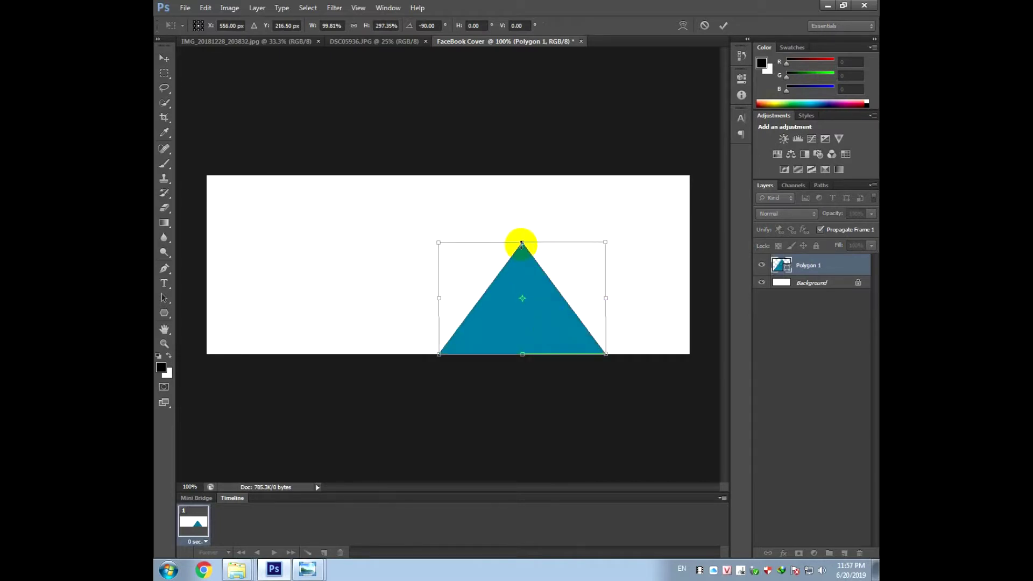
left_click_drag(521, 245, 521, 248)
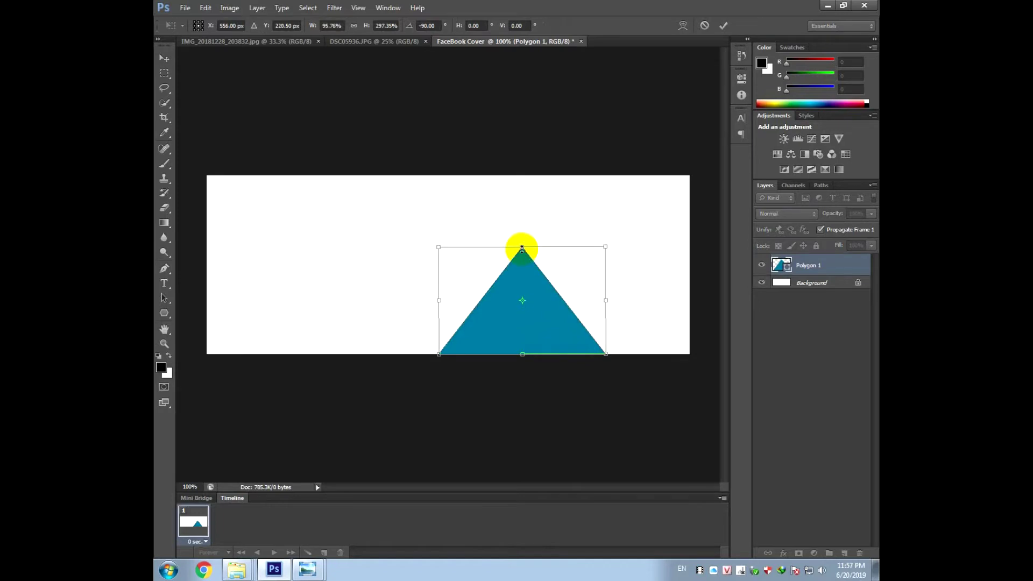
left_click_drag(604, 300, 623, 300)
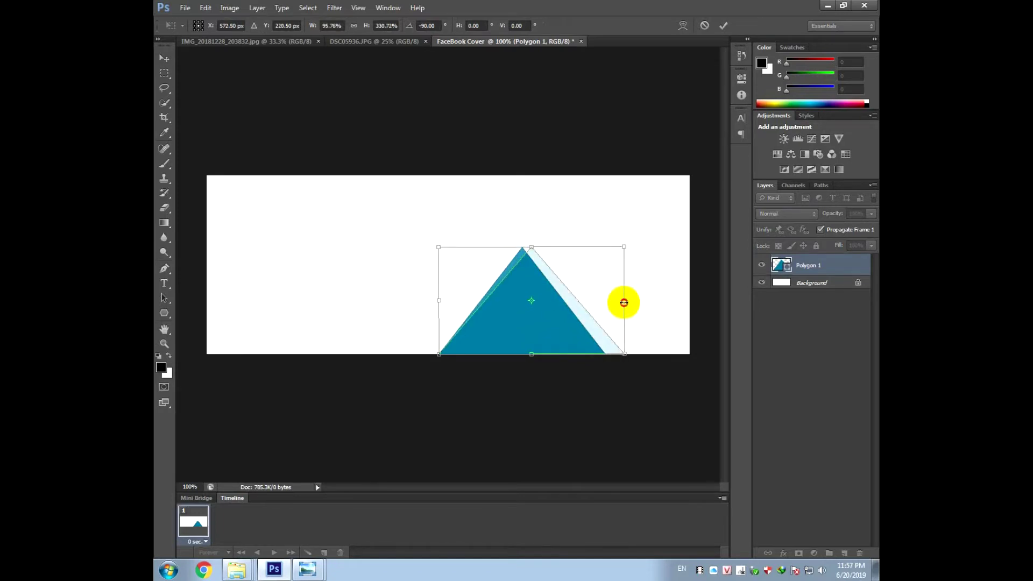
left_click_drag(439, 300, 428, 302)
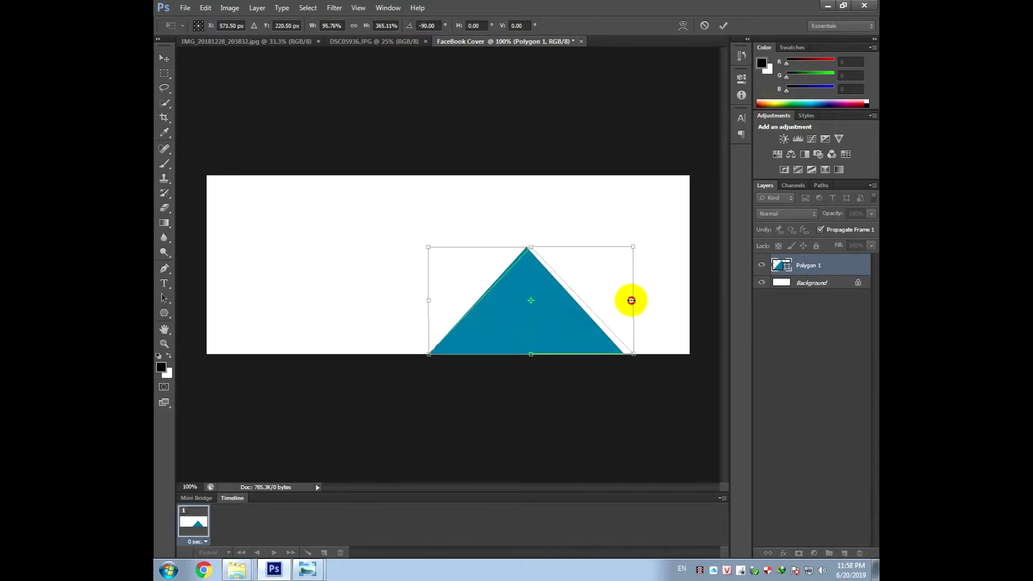
left_click_drag(624, 299, 633, 300)
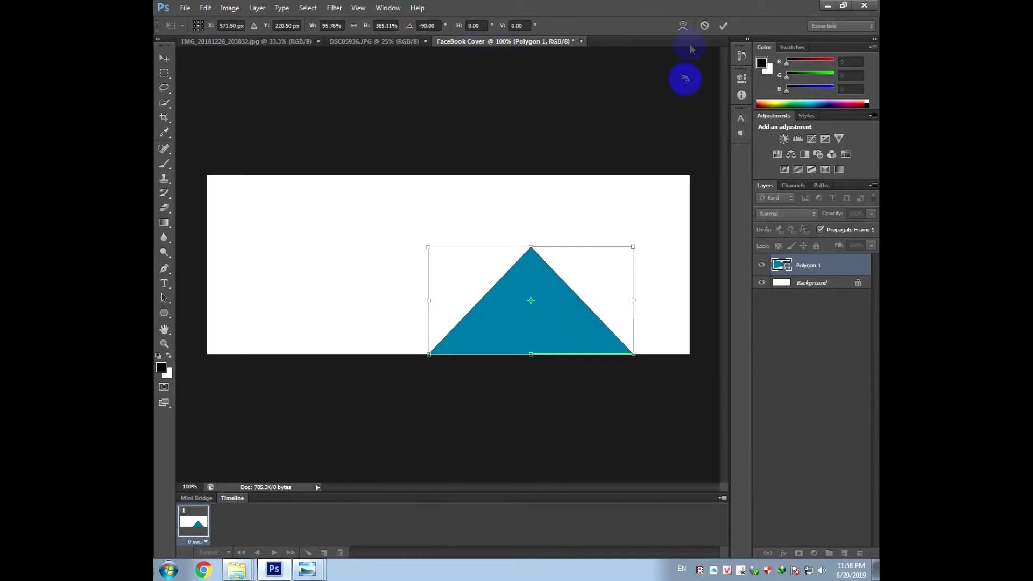
left_click(724, 26)
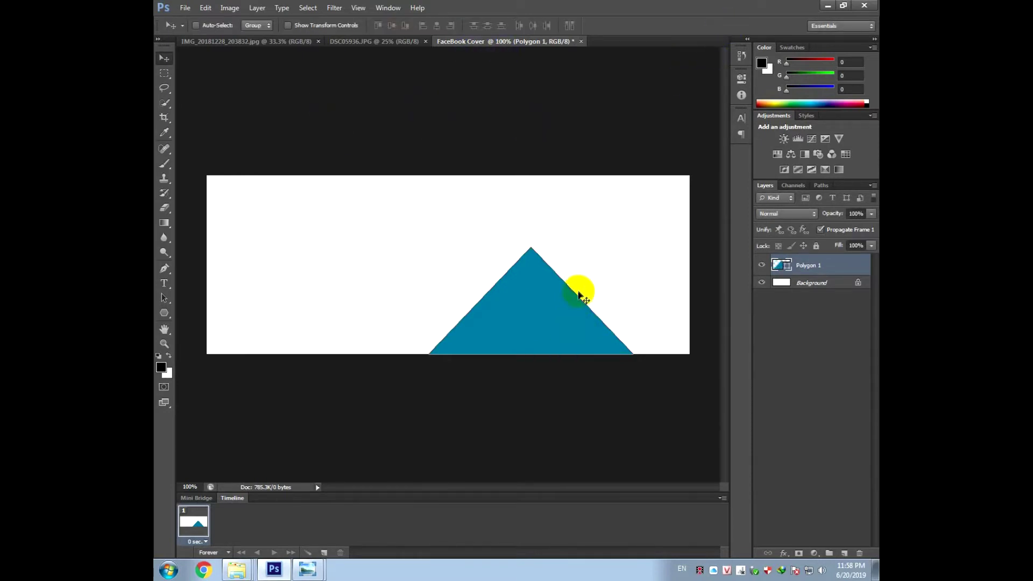
- Zoom in to check the triangle's edges against a full-canvas selection, then zoom out
key("ctrl+plus")
left_click_drag(582, 354, 416, 267)
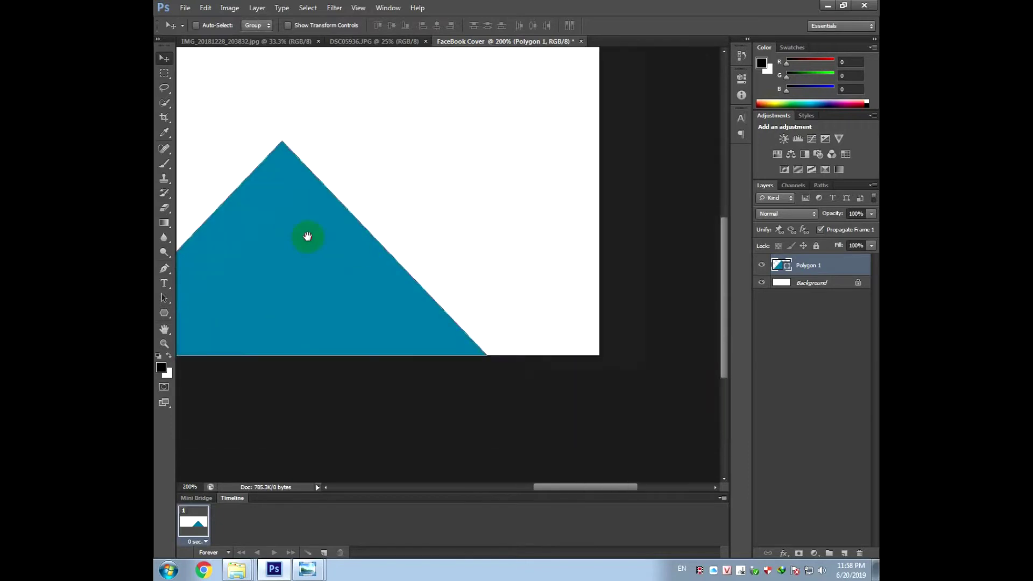
key("ctrl+a")
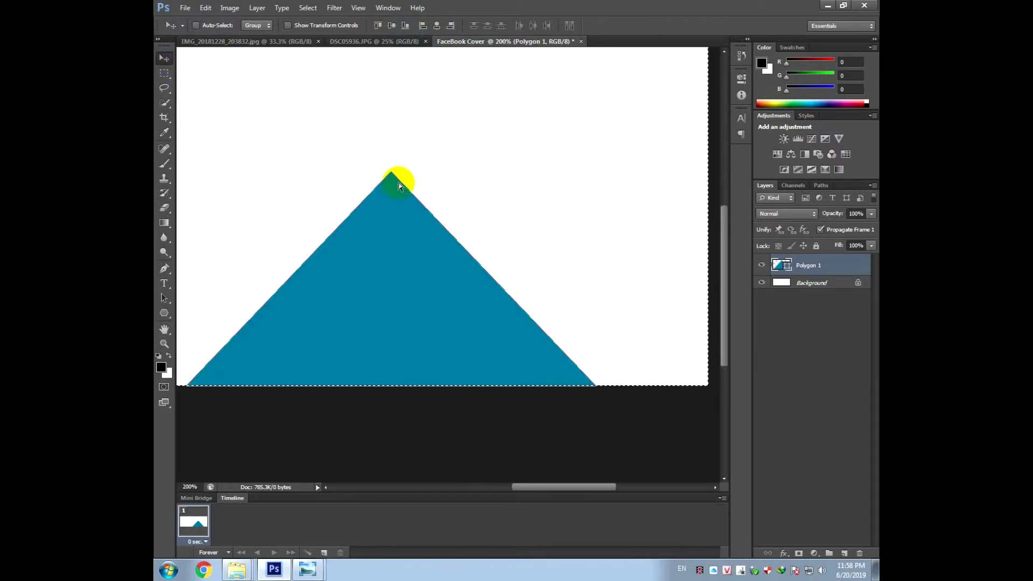
key("ctrl+d")
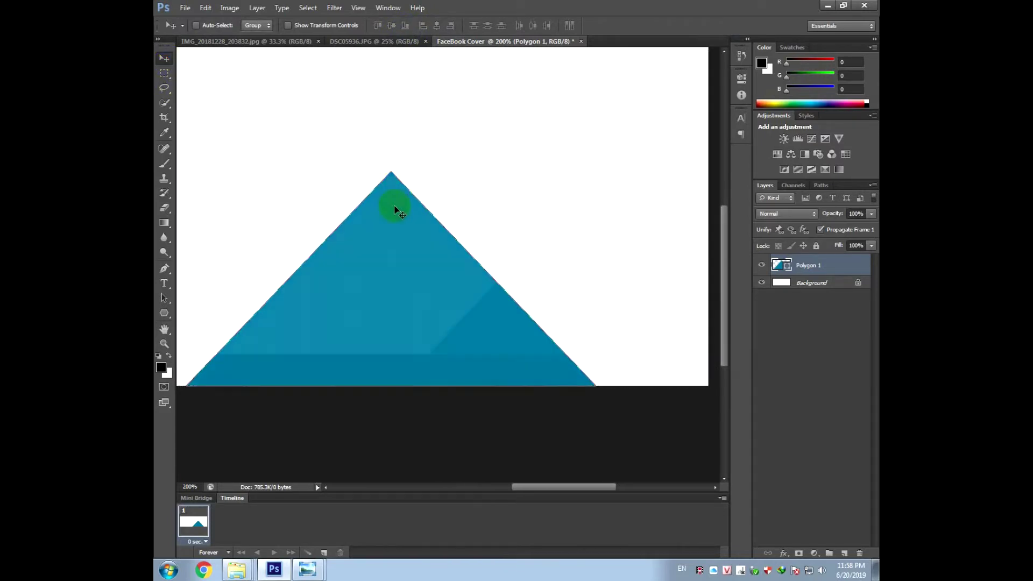
key("ctrl+minus")
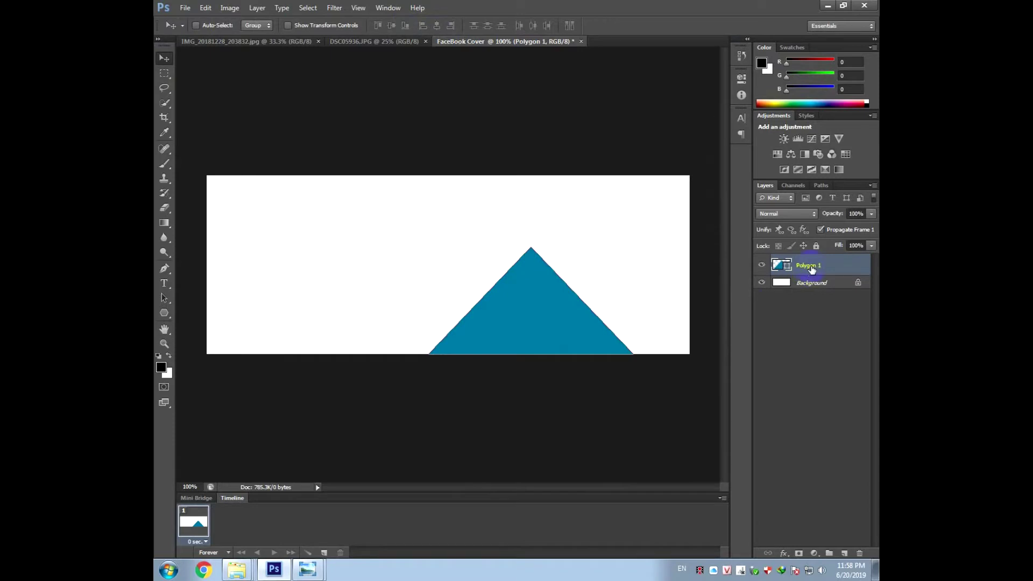
- Duplicate the Polygon 1 layer as Polygon 2
right_click(810, 269)
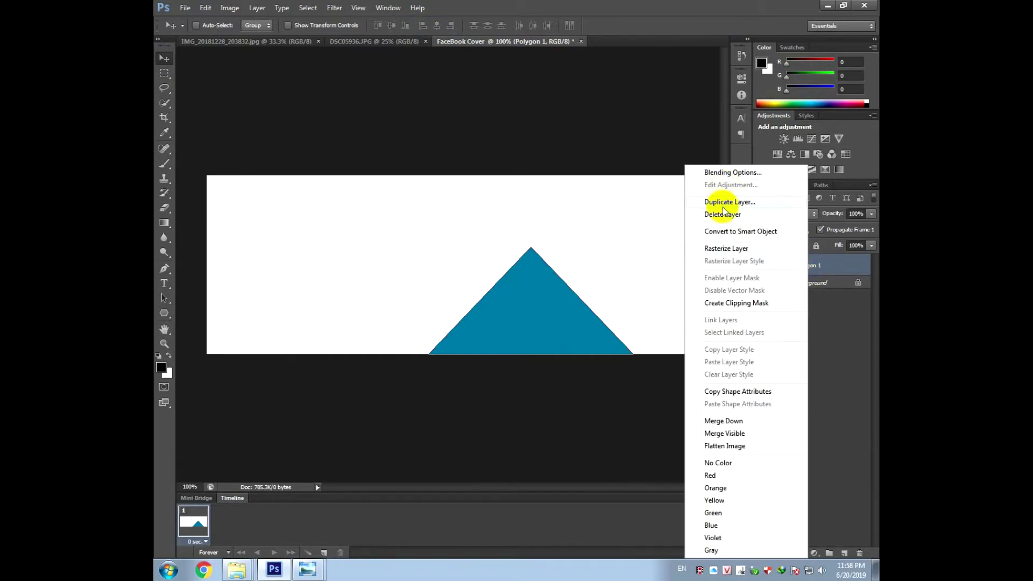
left_click(724, 202)
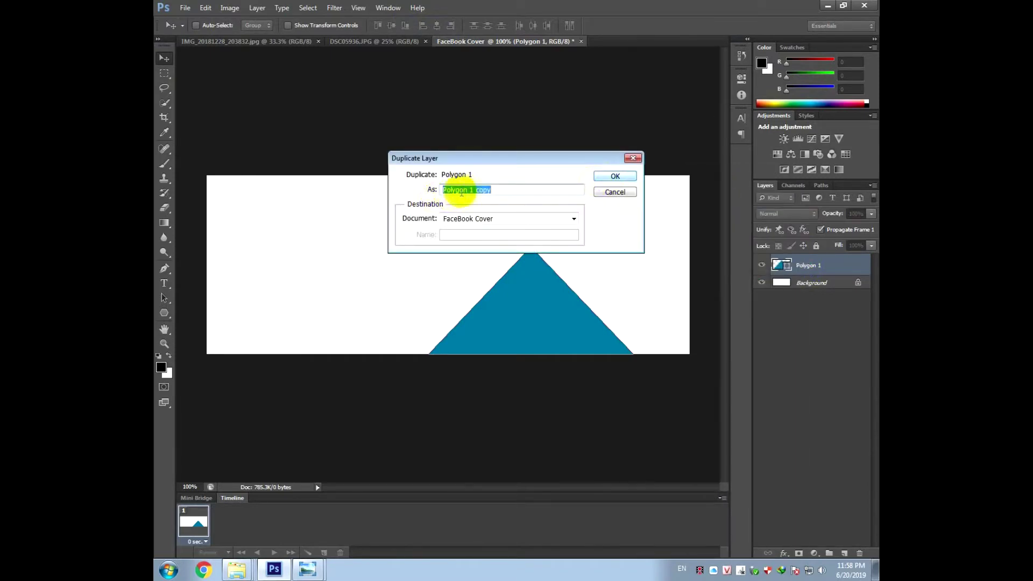
left_click(485, 190)
left_click_drag(499, 190, 469, 190)
type("2")
left_click(613, 176)
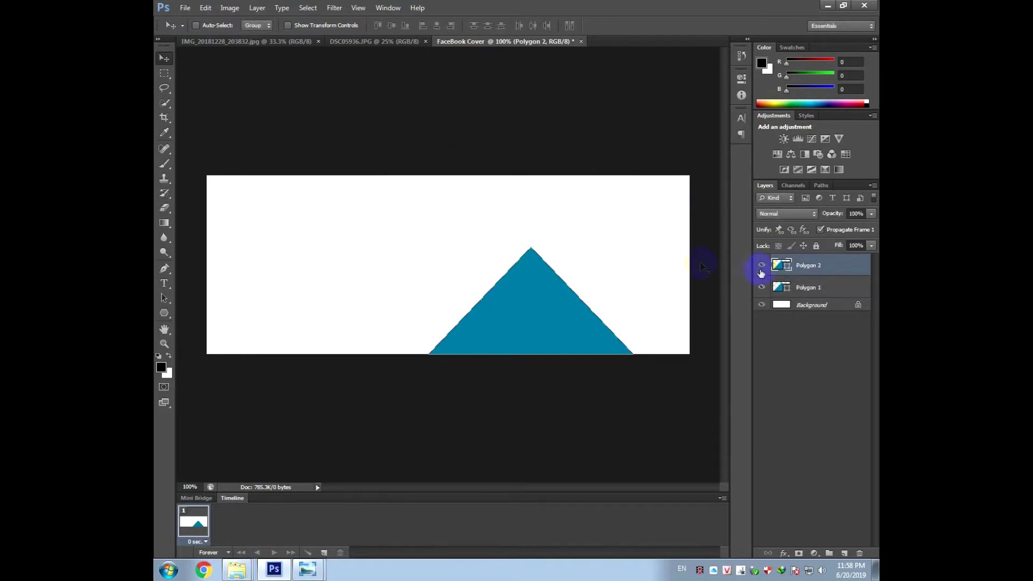
- Rotate the Polygon 2 triangle 180° and move it up to the top edge
key("ctrl+t")
right_click(548, 299)
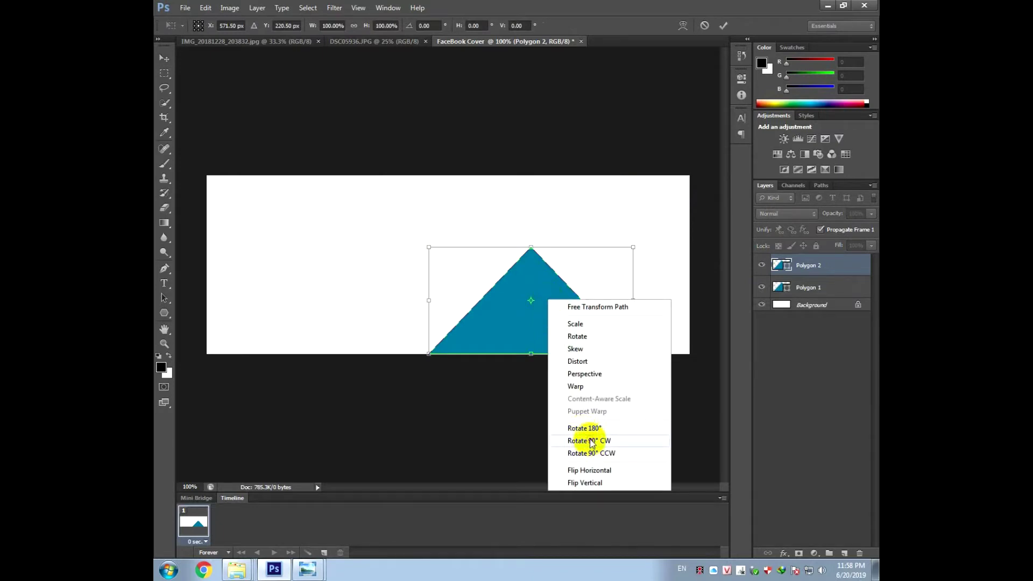
left_click(591, 441)
key("ctrl+z")
right_click(548, 299)
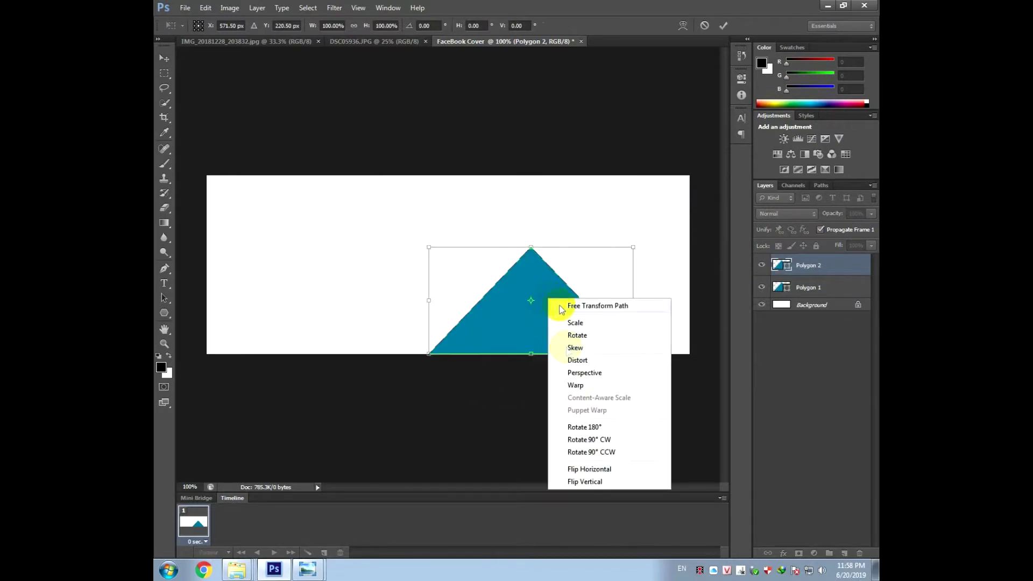
left_click(528, 329)
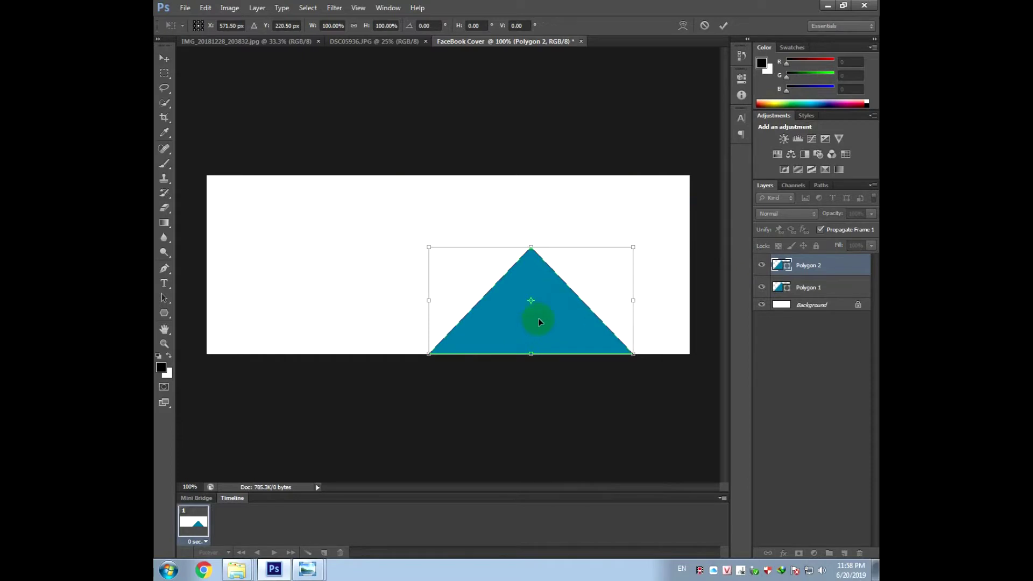
mouse_move(658, 242)
left_mouse_down()
mouse_move(419, 269)
mouse_move(424, 337)
left_mouse_up()
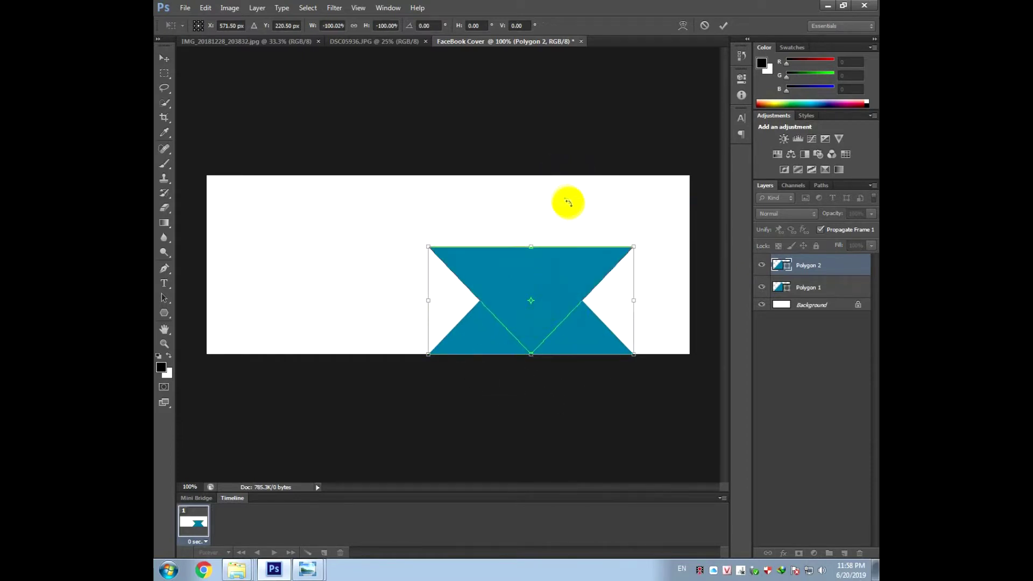
left_click(723, 25)
left_click_drag(558, 282, 595, 211)
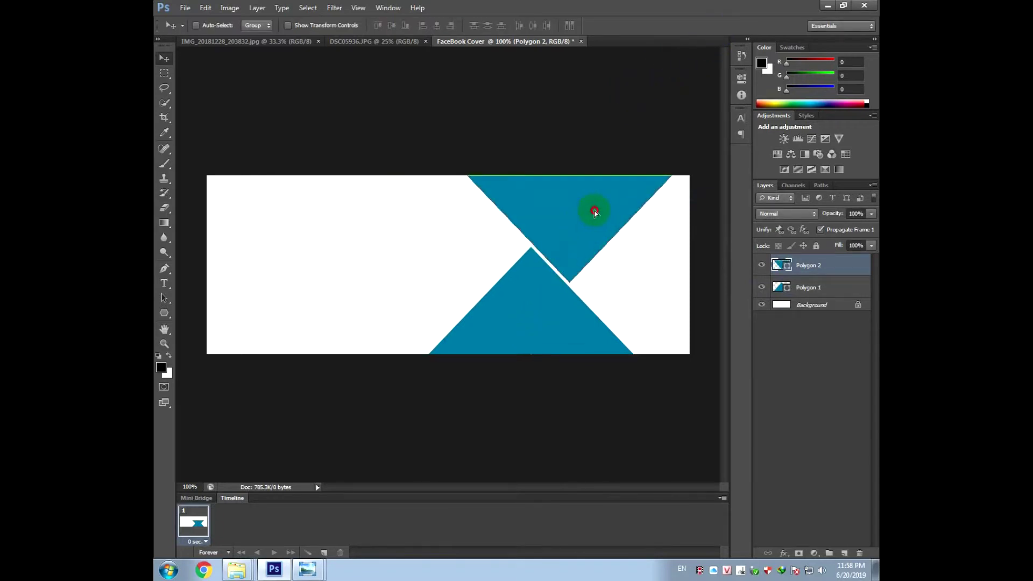
- Nudge the inverted triangle right and zoom in to inspect the white gap
key("ctrl+t")
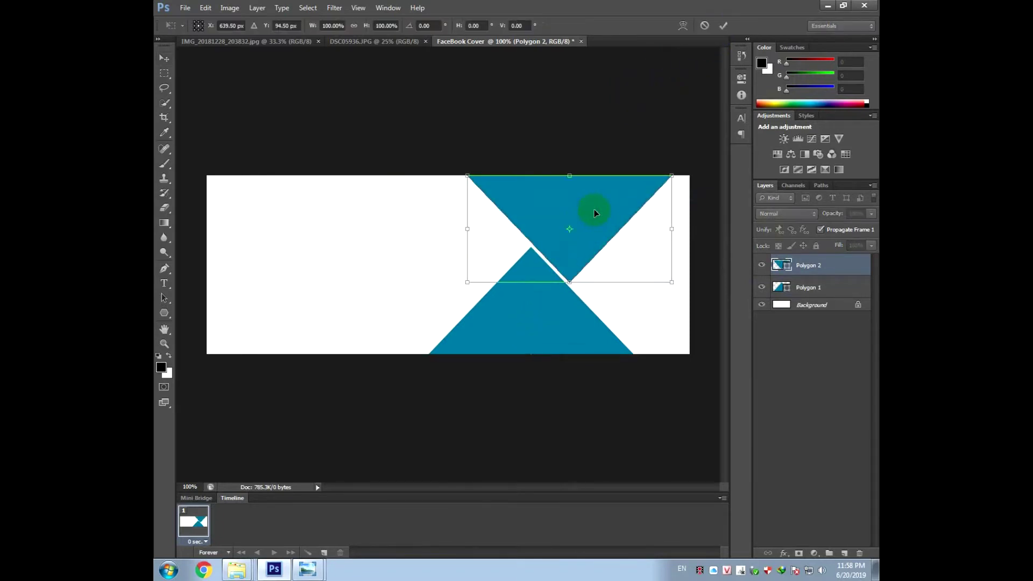
key("Right")
key("Right")
key("Right")
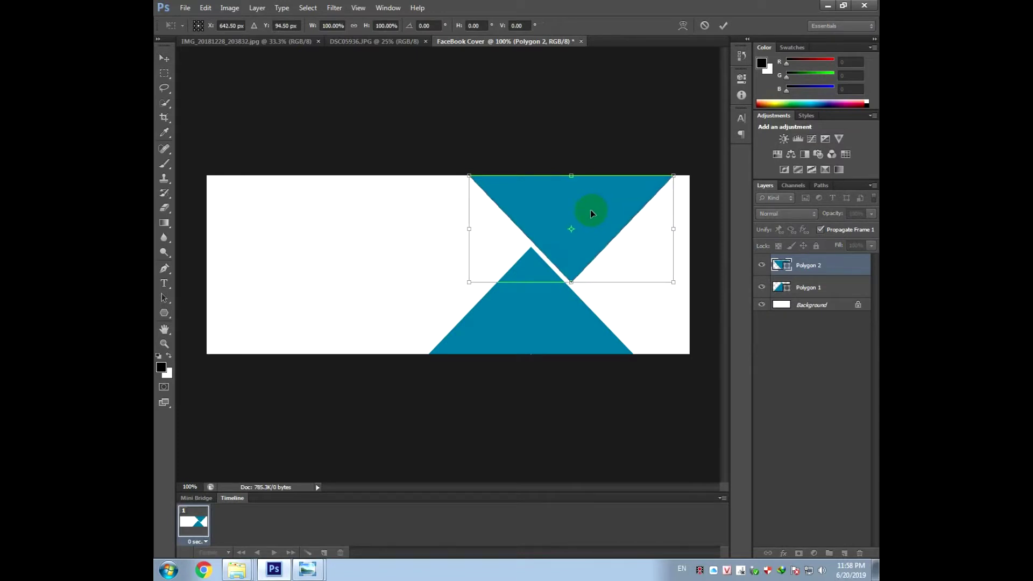
double_click(566, 245)
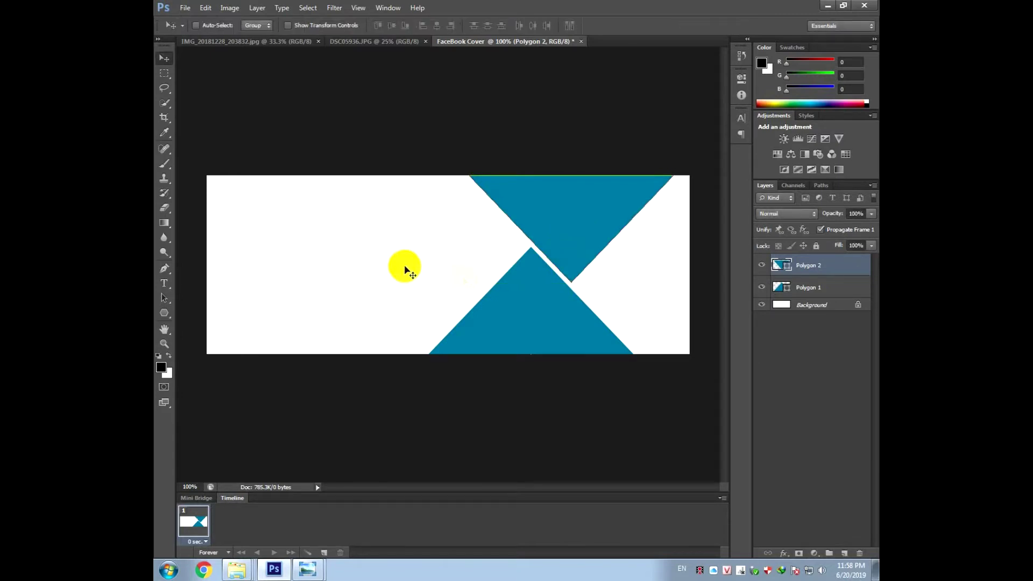
left_click(533, 399)
key("ctrl+plus")
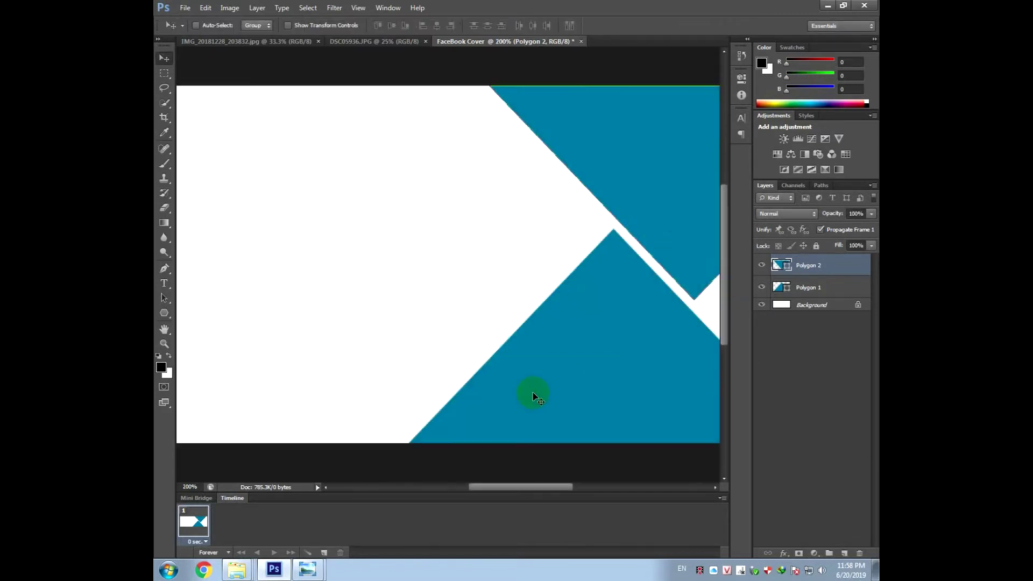
mouse_move(538, 362)
left_mouse_down()
mouse_move(356, 311)
mouse_move(320, 281)
left_mouse_up()
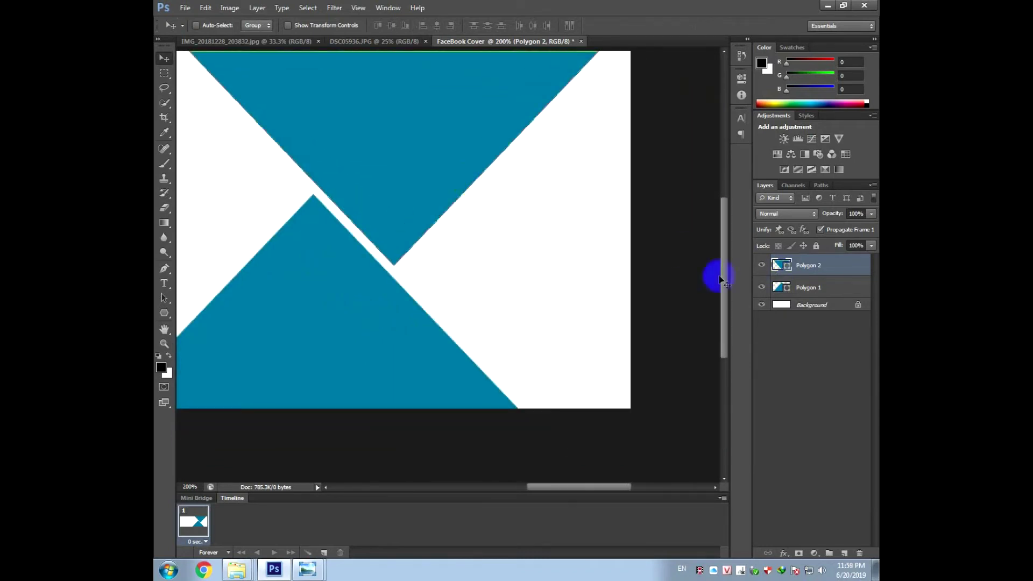
left_click_drag(473, 147, 505, 173)
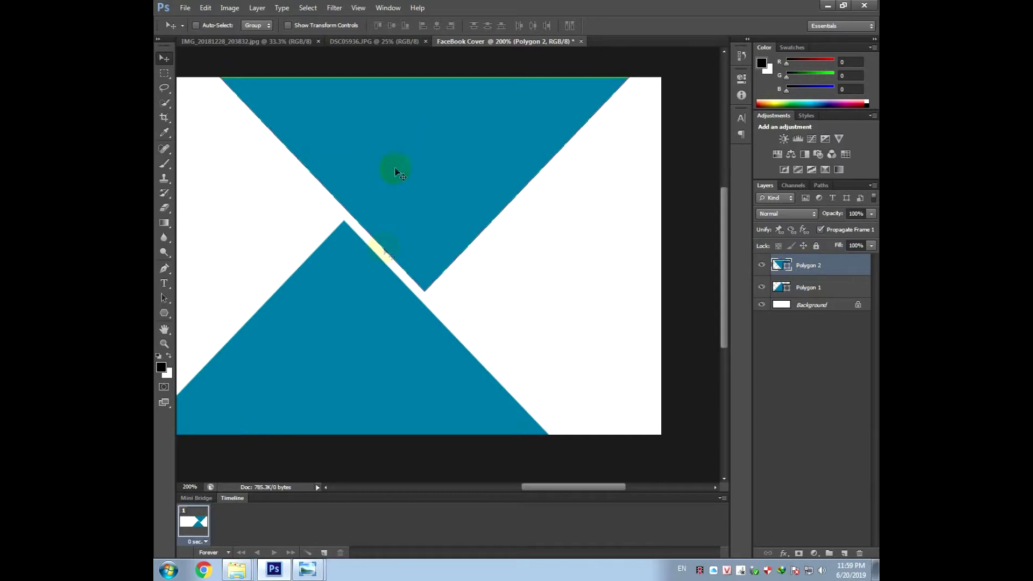
- Duplicate the Polygon 2 layer as Polygon 3
right_click(805, 268)
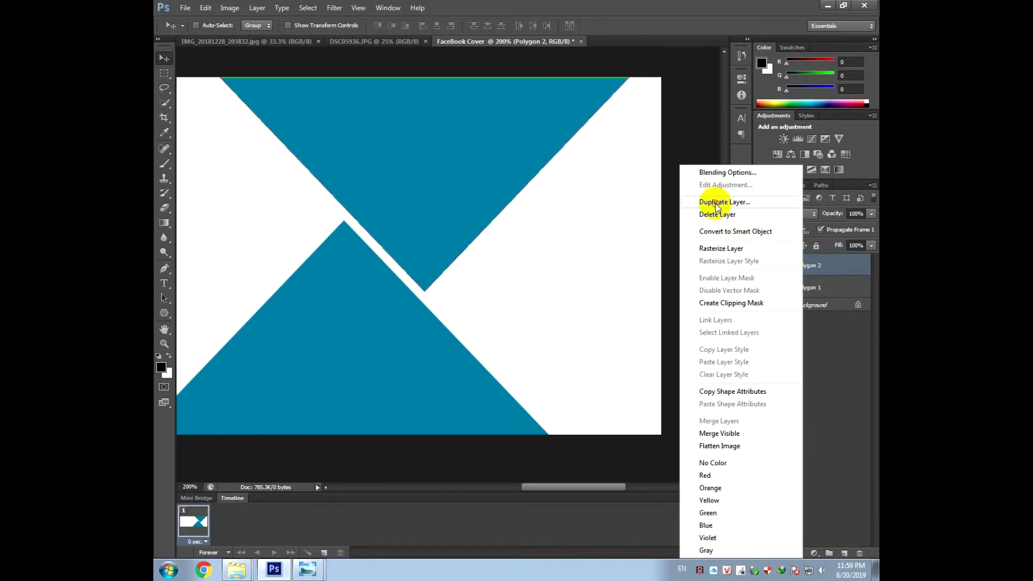
left_click(716, 203)
left_click(469, 190)
left_click_drag(469, 189, 537, 193)
type("3")
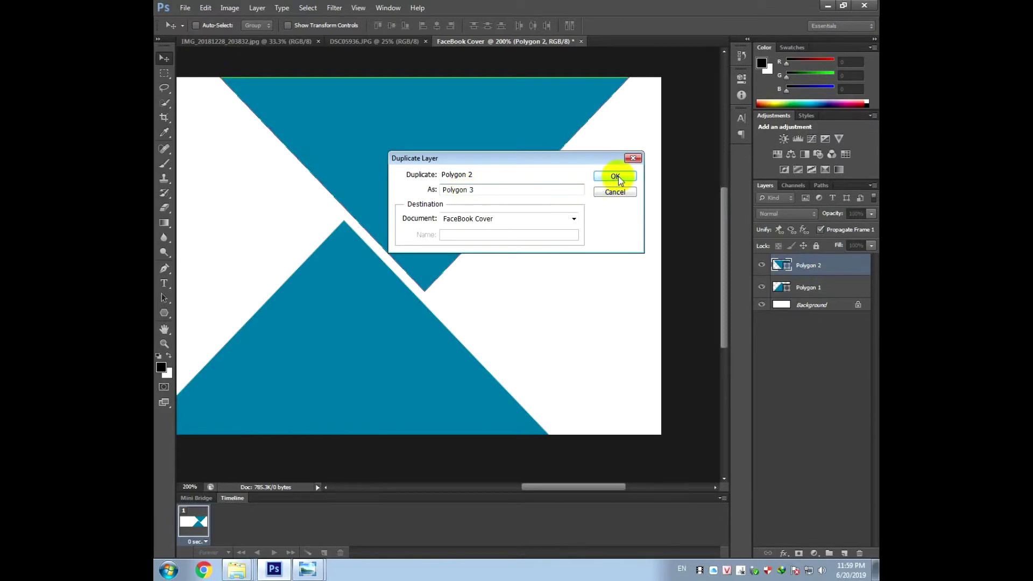
left_click(615, 176)
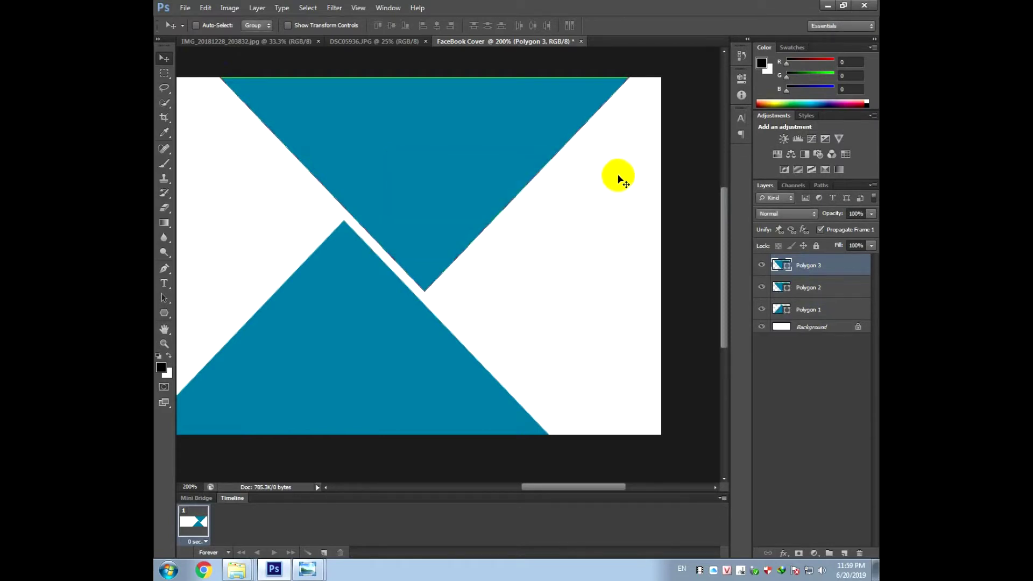
- Rotate the Polygon 3 triangle sideways and move it toward the right edge
key("ctrl+t")
mouse_move(650, 93)
left_mouse_down()
mouse_move(653, 191)
mouse_move(539, 371)
mouse_move(499, 397)
left_mouse_up()
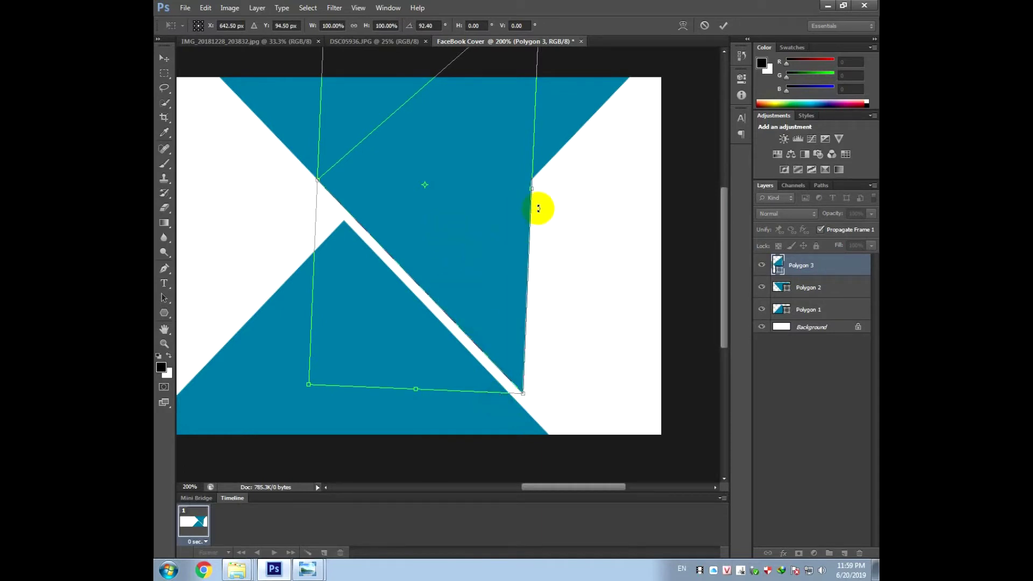
double_click(498, 264)
mouse_move(428, 215)
left_mouse_down()
mouse_move(570, 305)
mouse_move(527, 320)
left_mouse_up()
left_click_drag(526, 319, 524, 316)
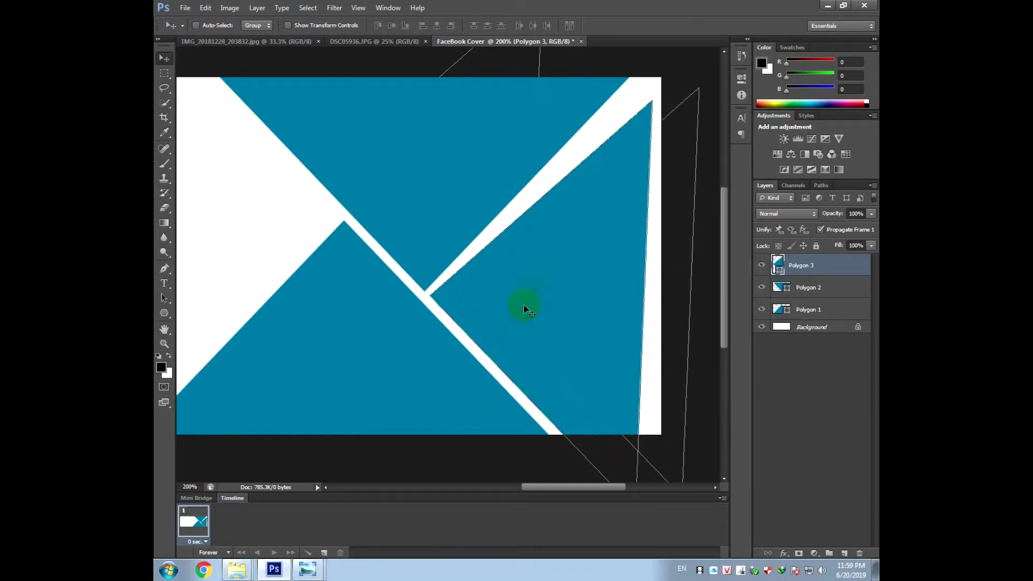
left_click_drag(532, 252, 485, 253)
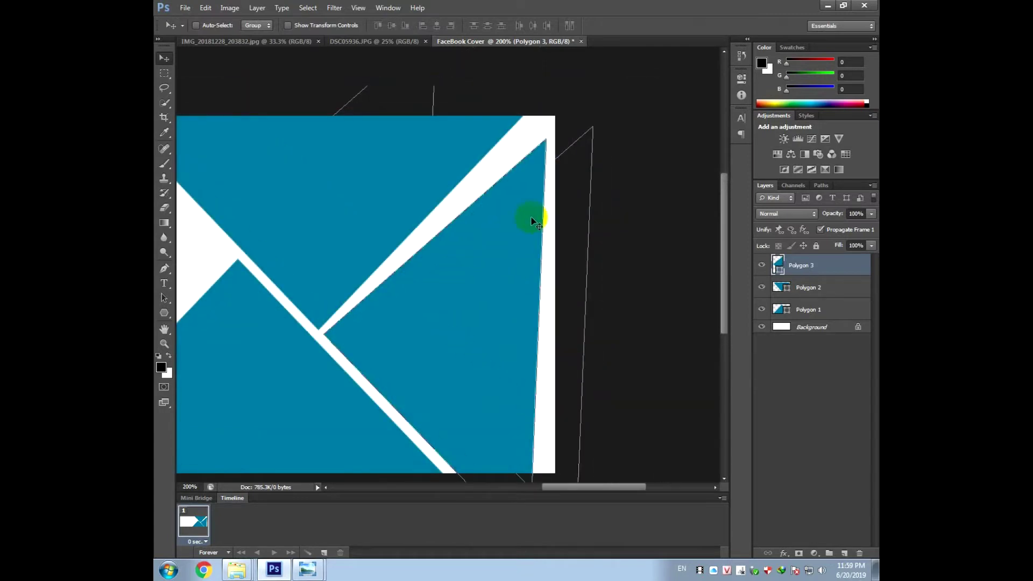
- Widen the Polygon 3 triangle toward the right with Free Transform
key("ctrl+t")
scroll(505, 318, "down", 3)
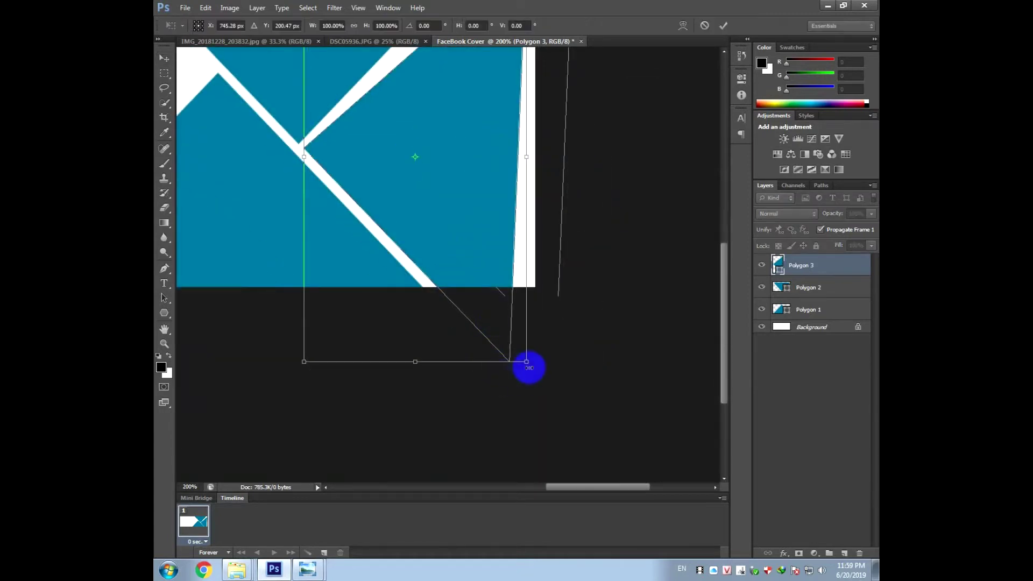
right_click(469, 258)
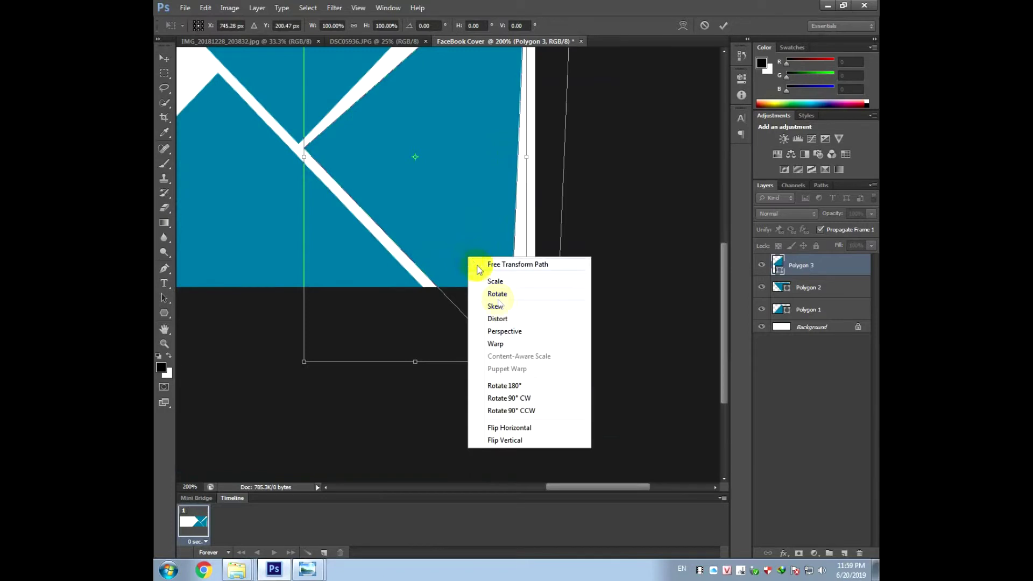
left_click(533, 410)
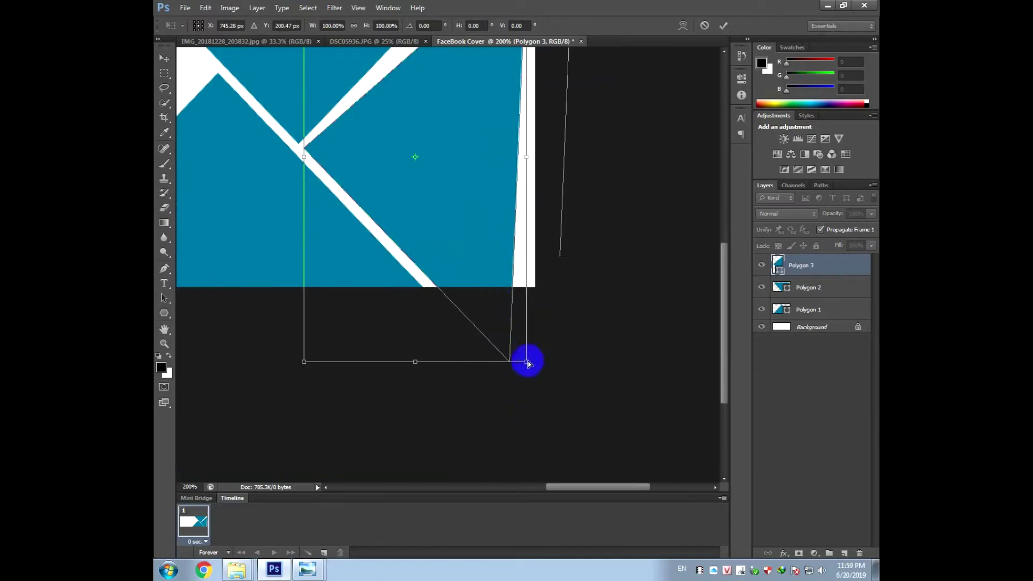
scroll(500, 159, "up", 3)
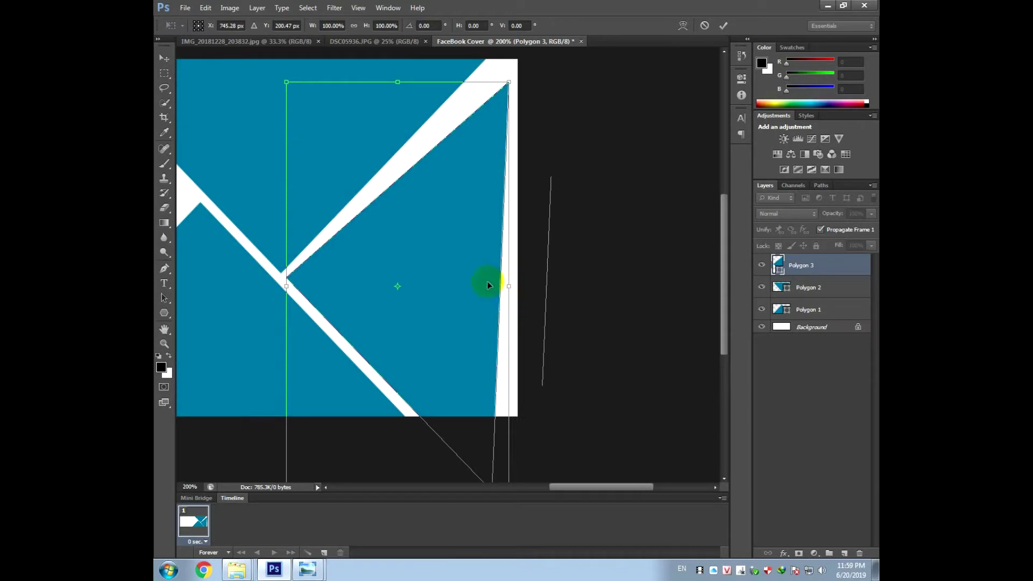
key("Return")
key("ctrl+t")
left_click_drag(509, 288, 553, 288)
- Skew the Polygon 3 shape's corners so its edge parallels the white gap, and commit
scroll(442, 262, "up", 2)
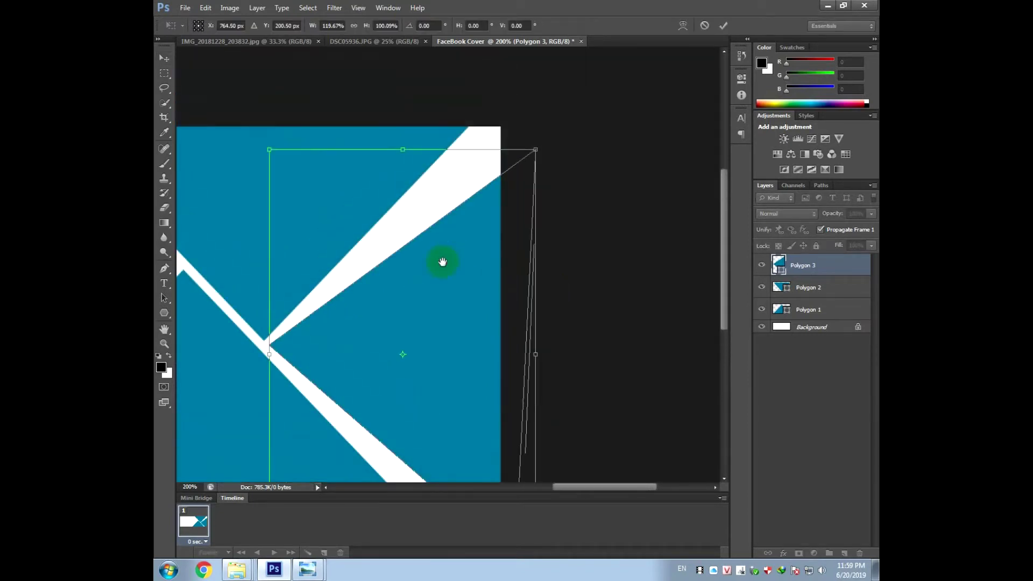
right_click(468, 278)
left_click(476, 326)
left_click_drag(535, 149, 524, 69)
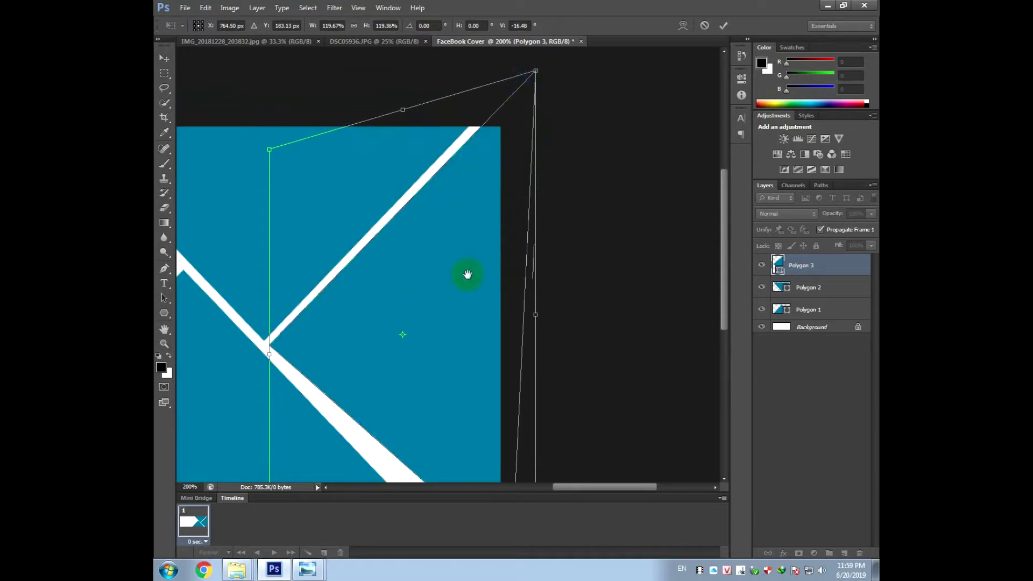
scroll(468, 274, "down", 5)
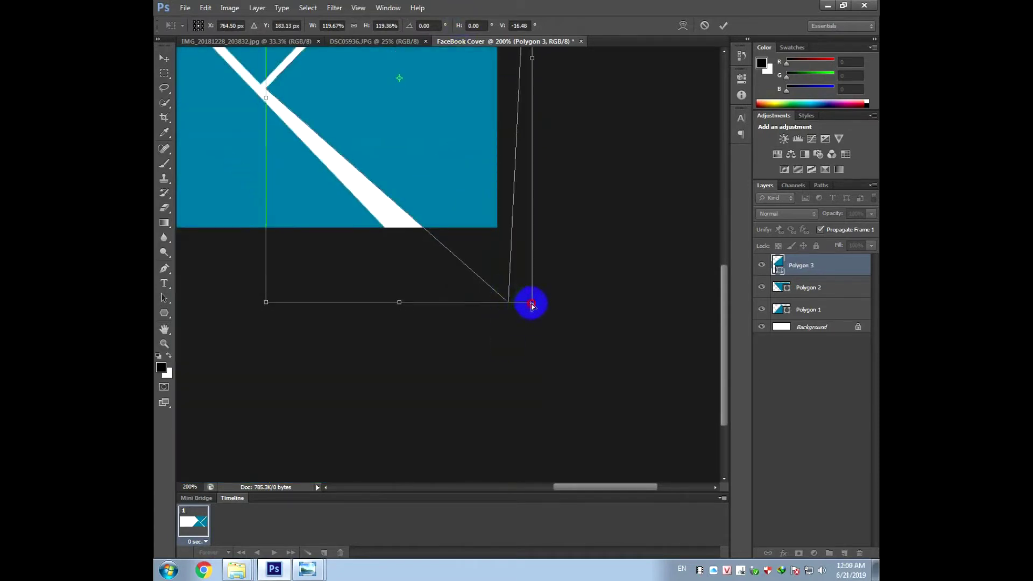
left_click_drag(532, 304, 526, 349)
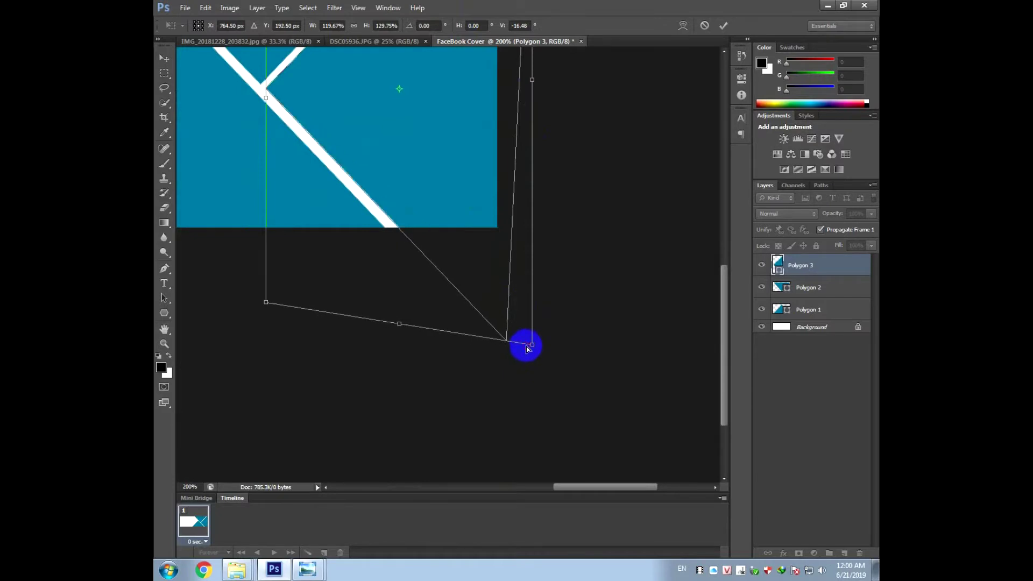
scroll(463, 334, "up", 5)
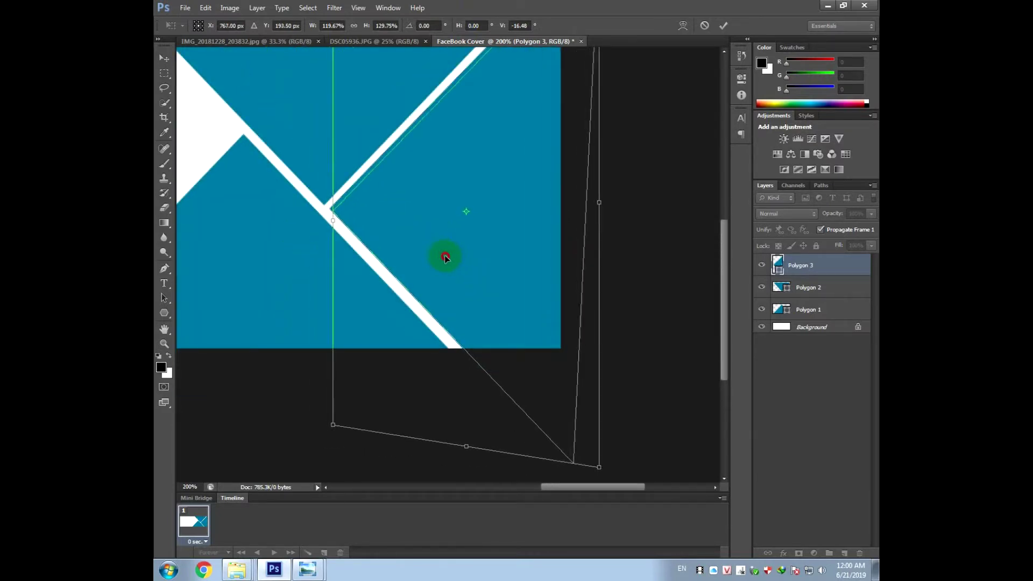
left_click_drag(445, 261, 445, 395)
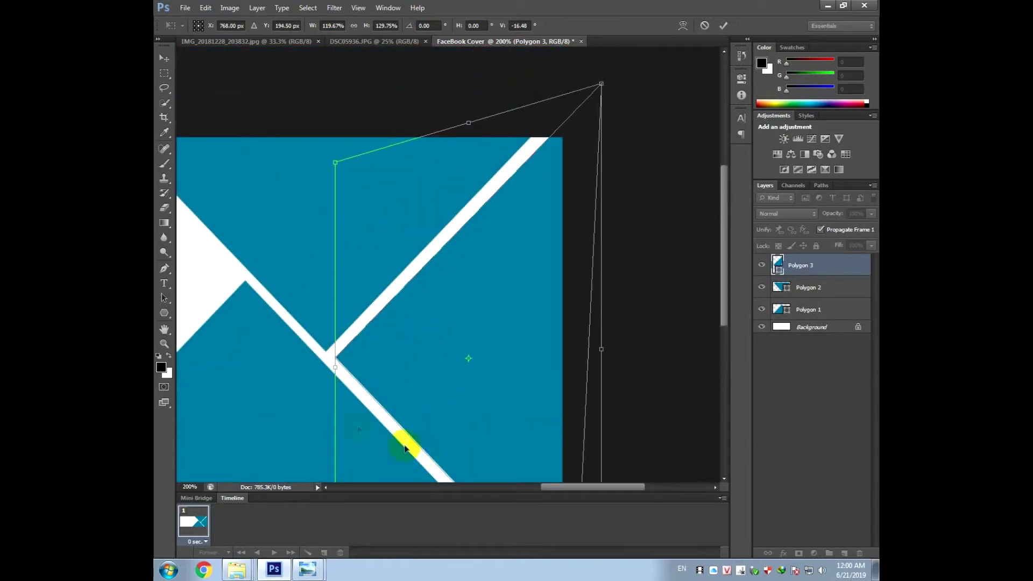
left_click_drag(602, 83, 601, 80)
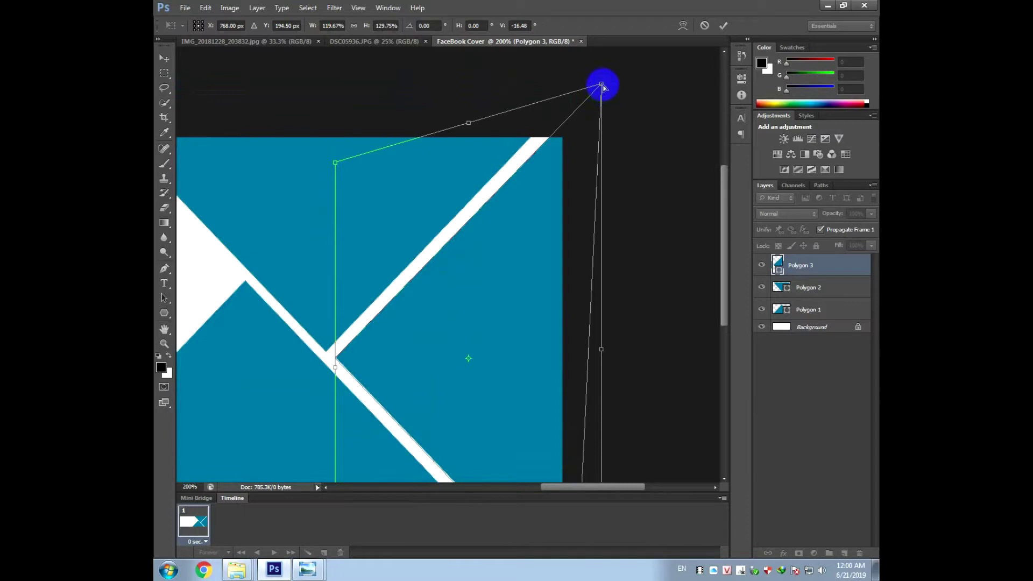
mouse_move(412, 368)
left_mouse_down()
mouse_move(459, 253)
mouse_move(460, 265)
left_mouse_up()
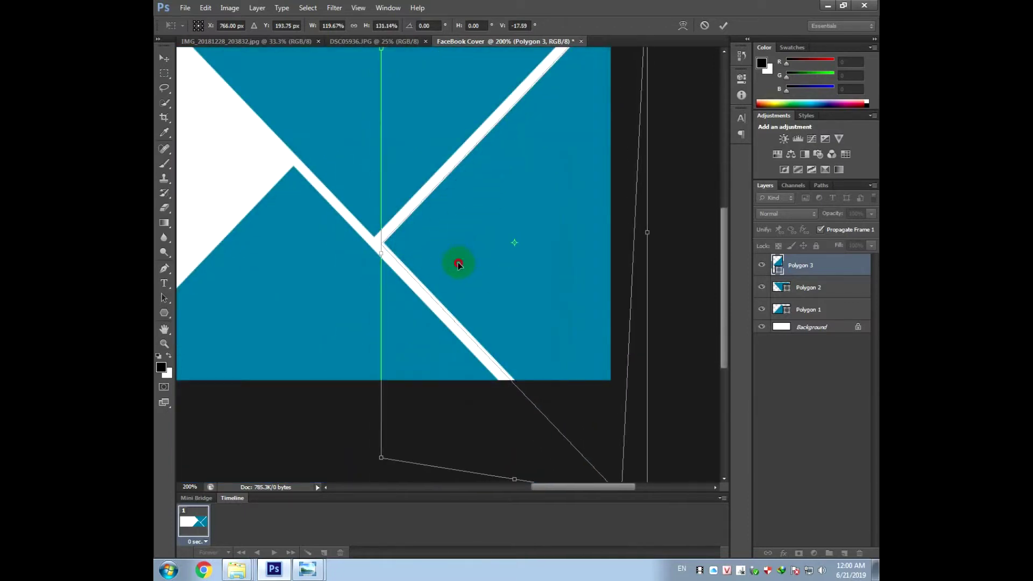
left_click(722, 25)
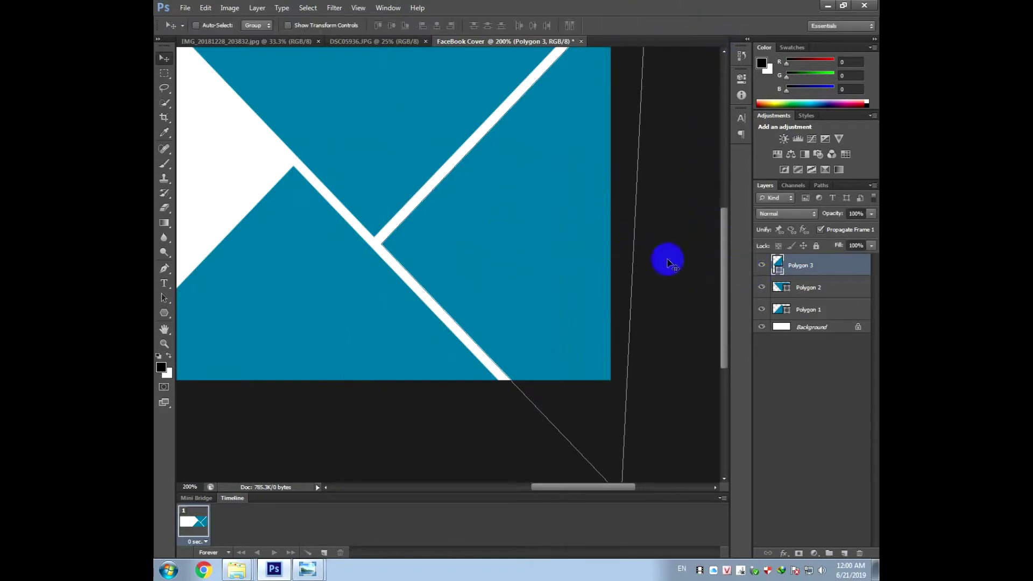
- Zoom in on the right-hand shape and fill it with white using Ctrl+Backspace
key("ctrl+minus")
key("ctrl+plus")
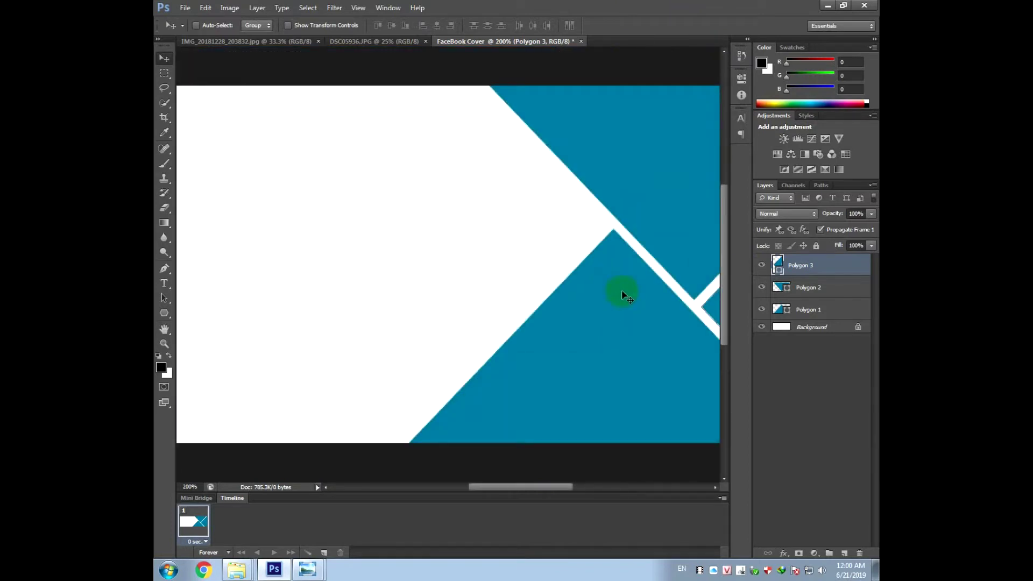
left_click_drag(646, 283, 269, 205)
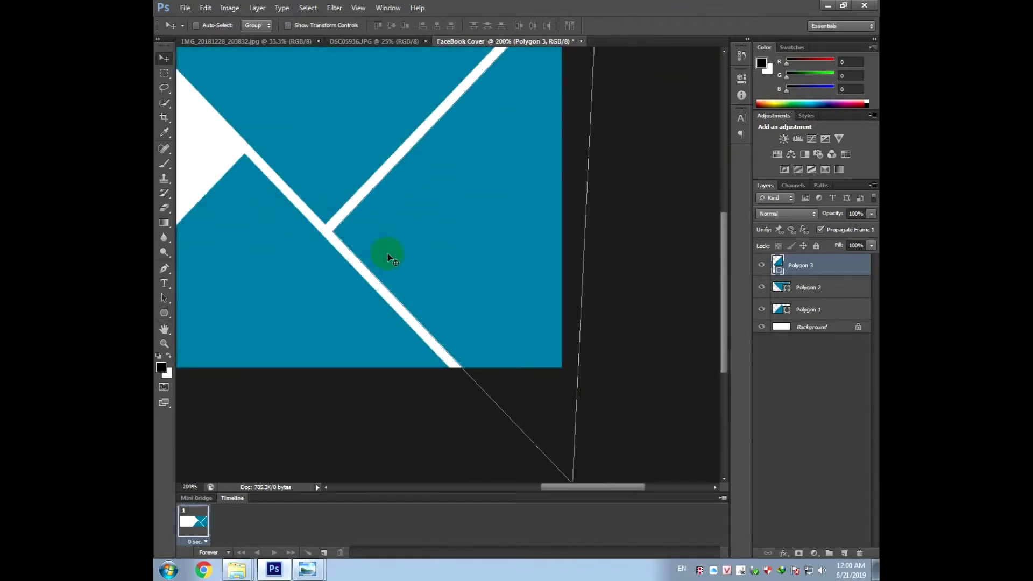
key("ctrl+BackSpace")
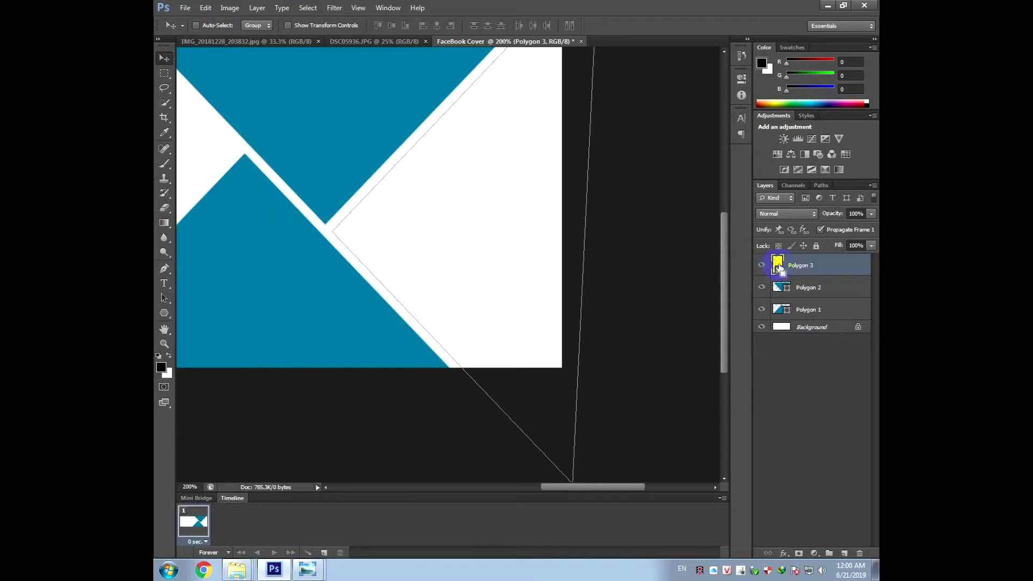
- Change the Polygon 3 shape's fill to dark grey from the shape tool's Fill swatch
key("u")
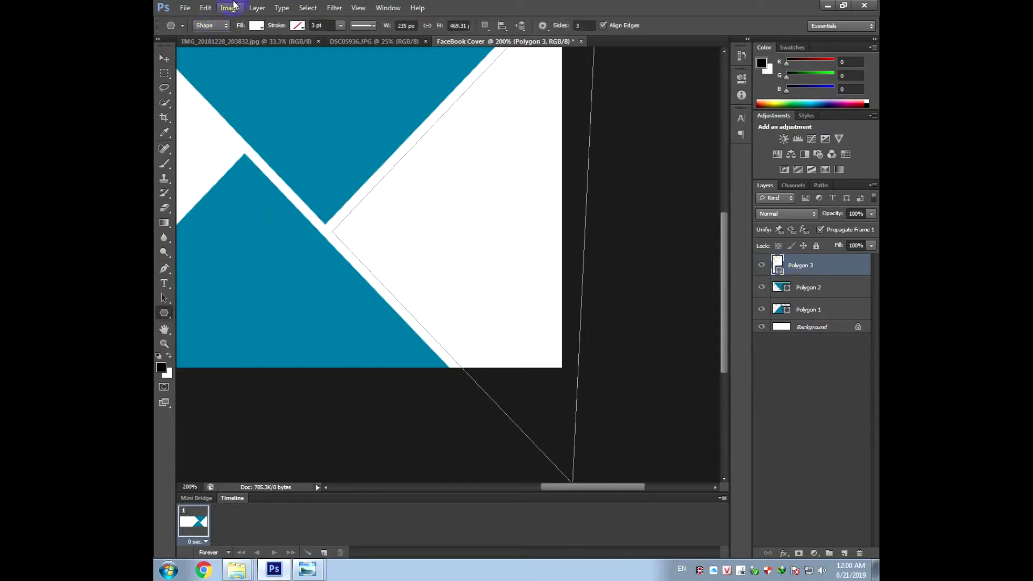
left_click(257, 25)
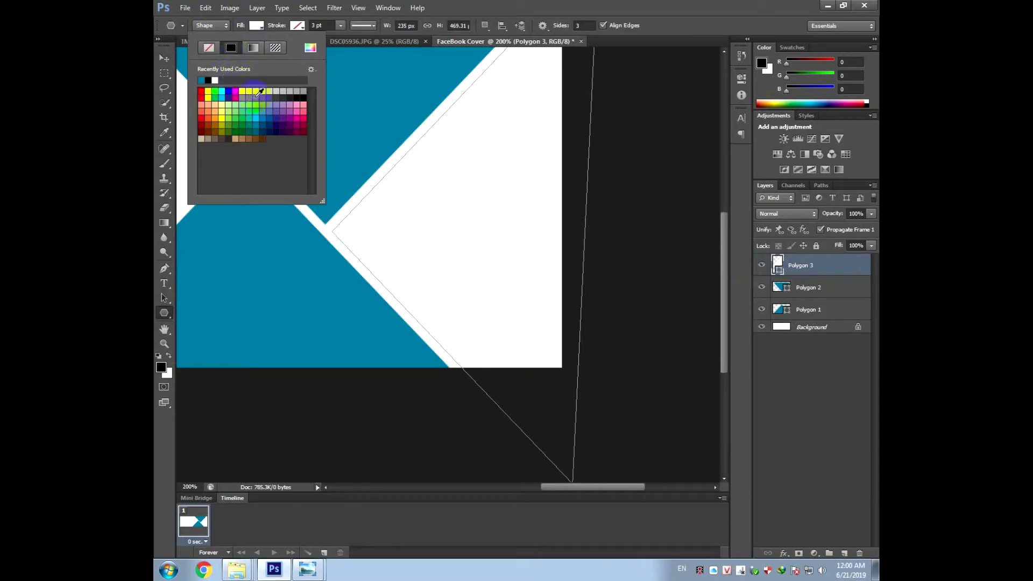
left_click(259, 94)
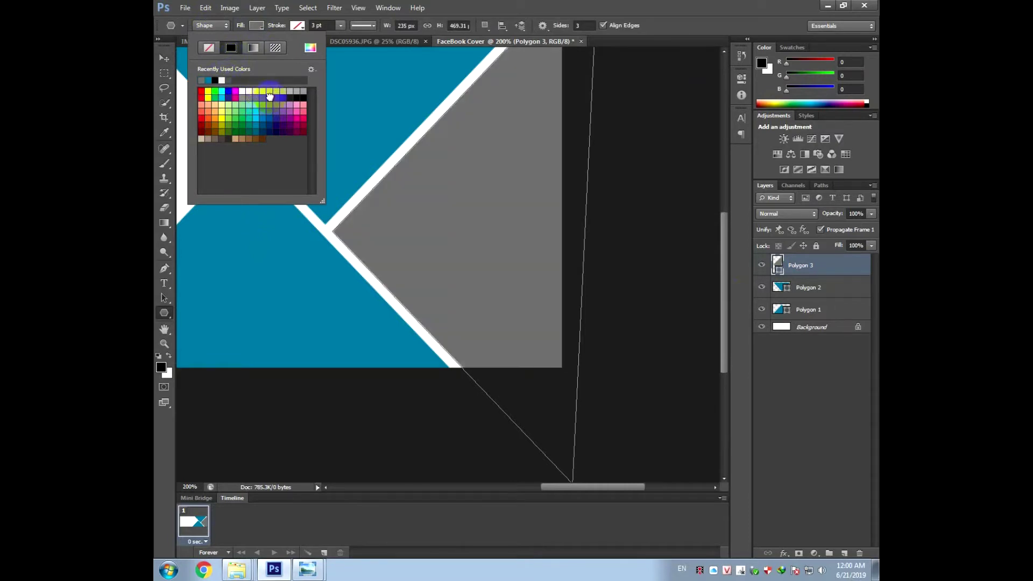
left_click(270, 96)
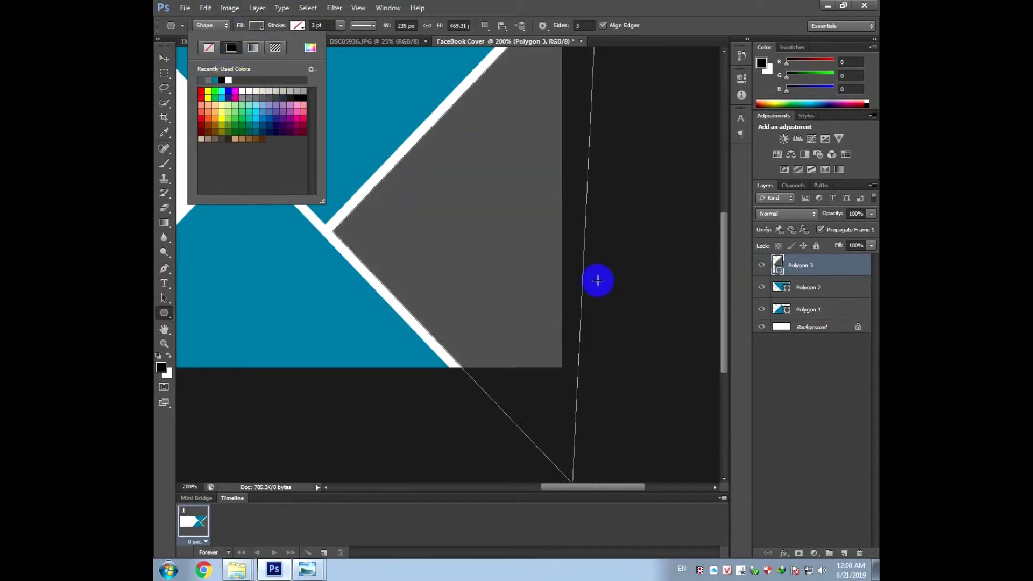
left_click(597, 281)
left_click(494, 267)
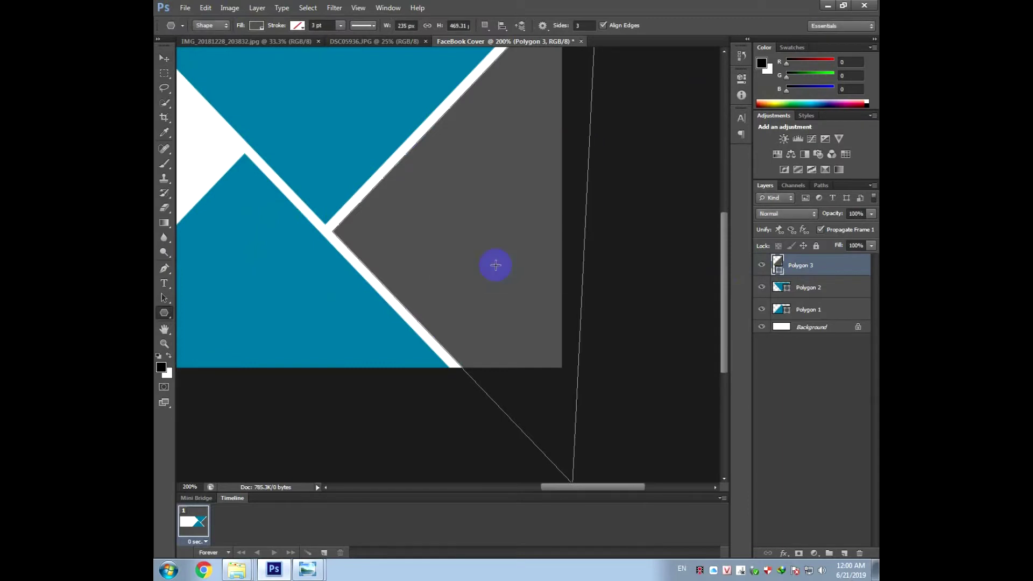
key("ctrl+minus")
key("ctrl+minus")
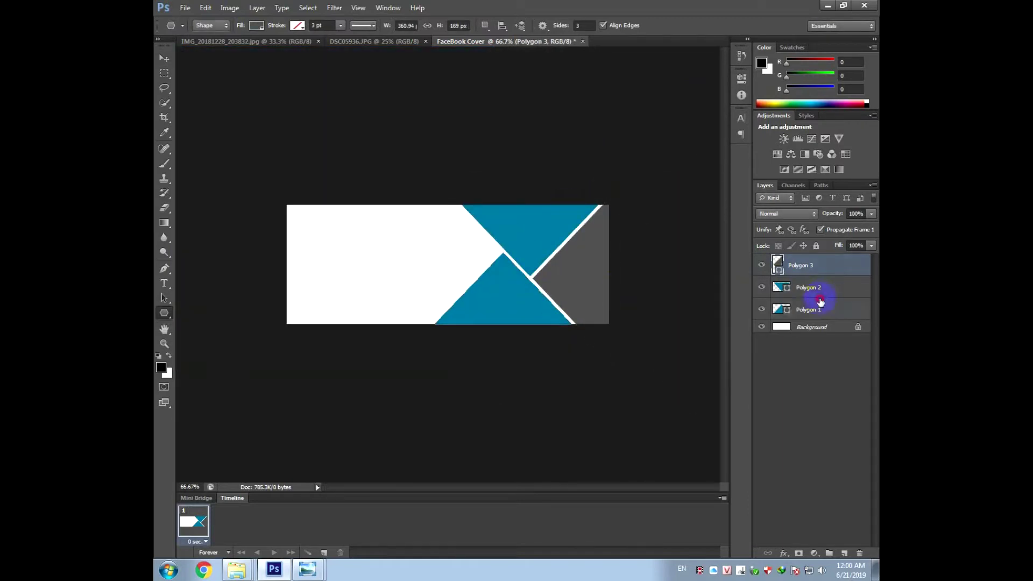
- Select Polygon 1 in the Layers panel, then reselect Polygon 3
left_click(820, 303)
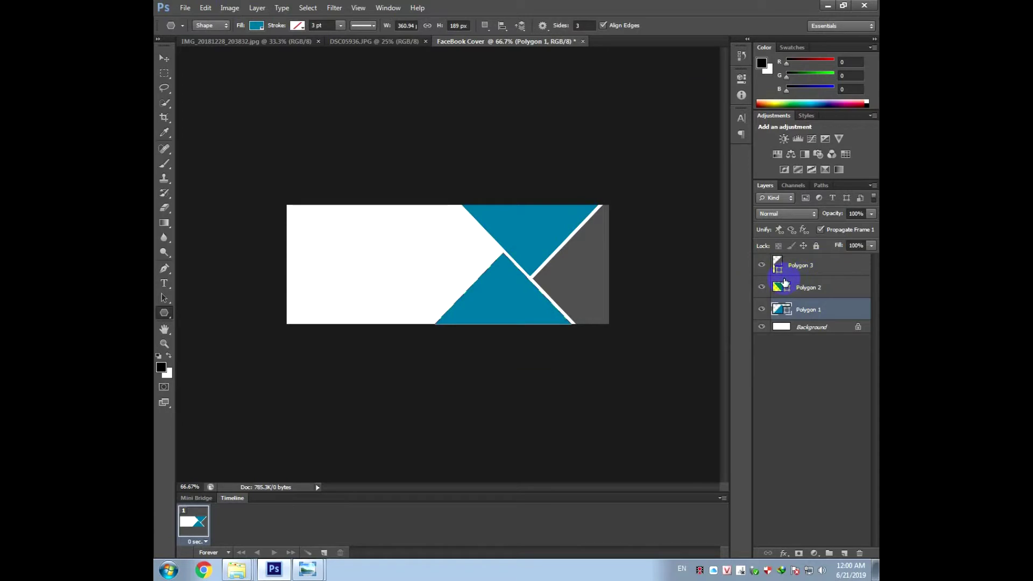
scroll(514, 240, "up", 1)
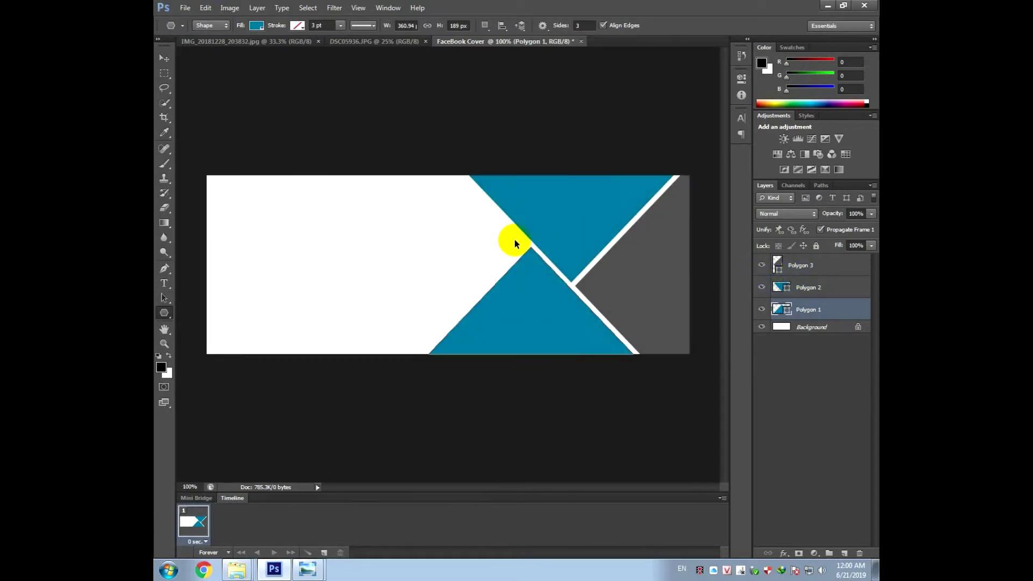
scroll(514, 240, "up", 1)
scroll(515, 240, "up", 1)
scroll(517, 240, "down", 2)
left_click(815, 269)
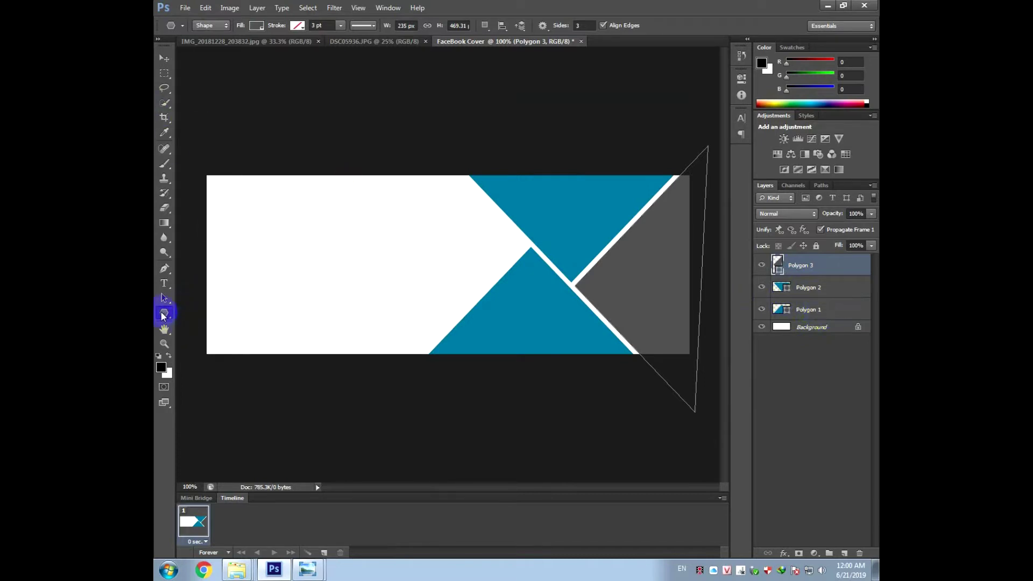
- Switch from the shape tools to the Pen tool for freeform anchor-point paths
right_click(163, 313)
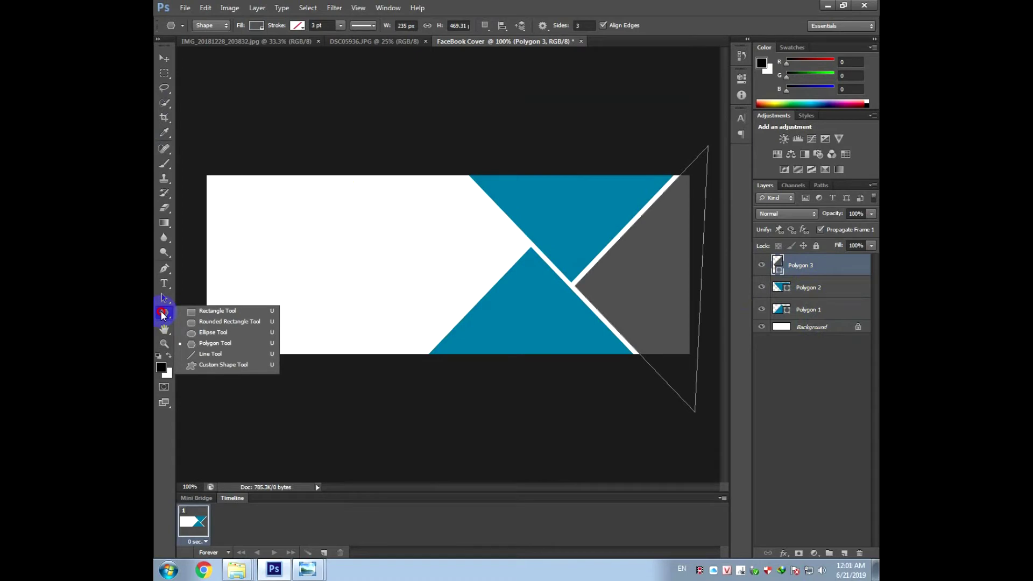
left_click(204, 311)
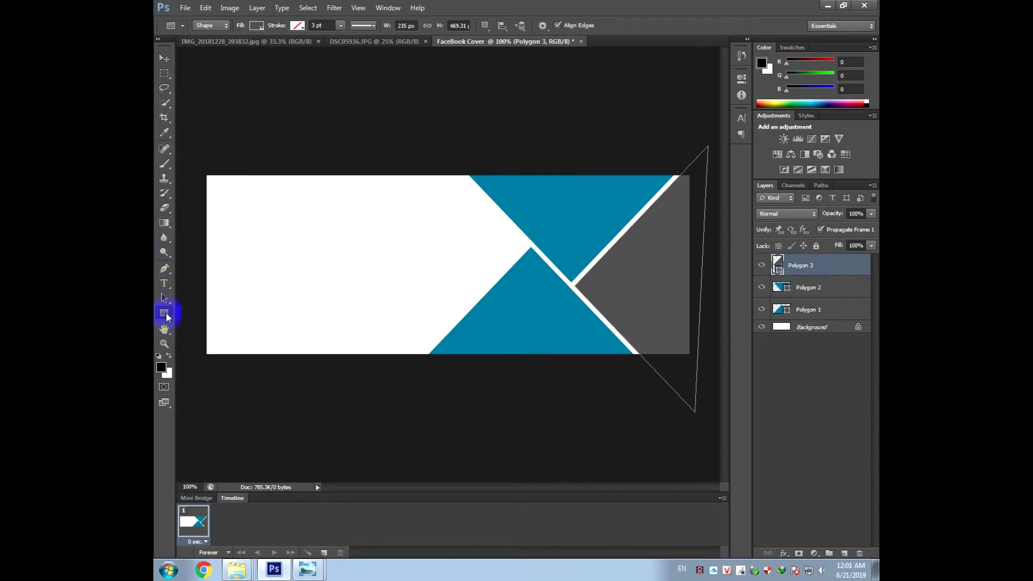
right_click(164, 314)
left_click(191, 323)
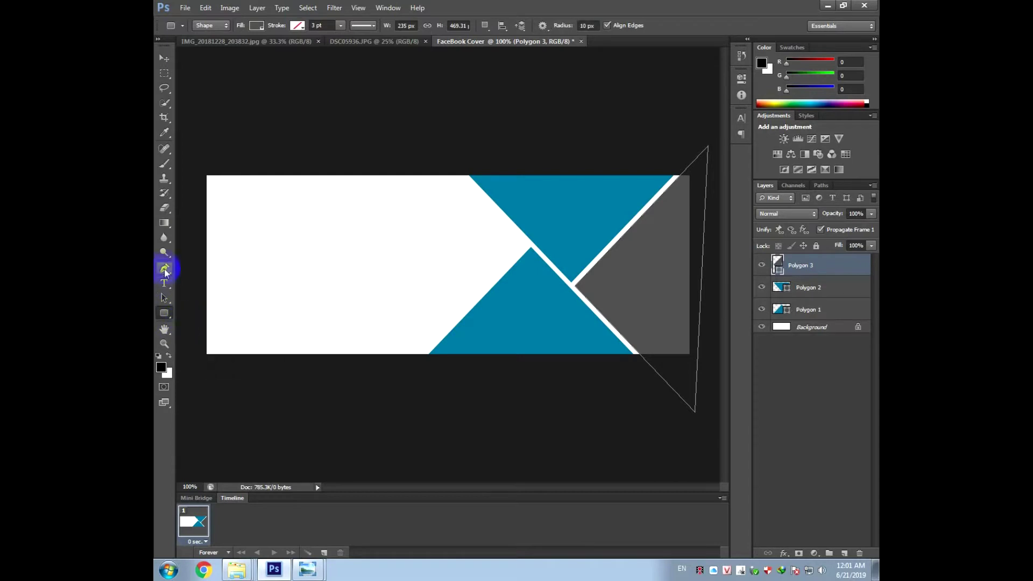
left_click(165, 267)
left_click(196, 267)
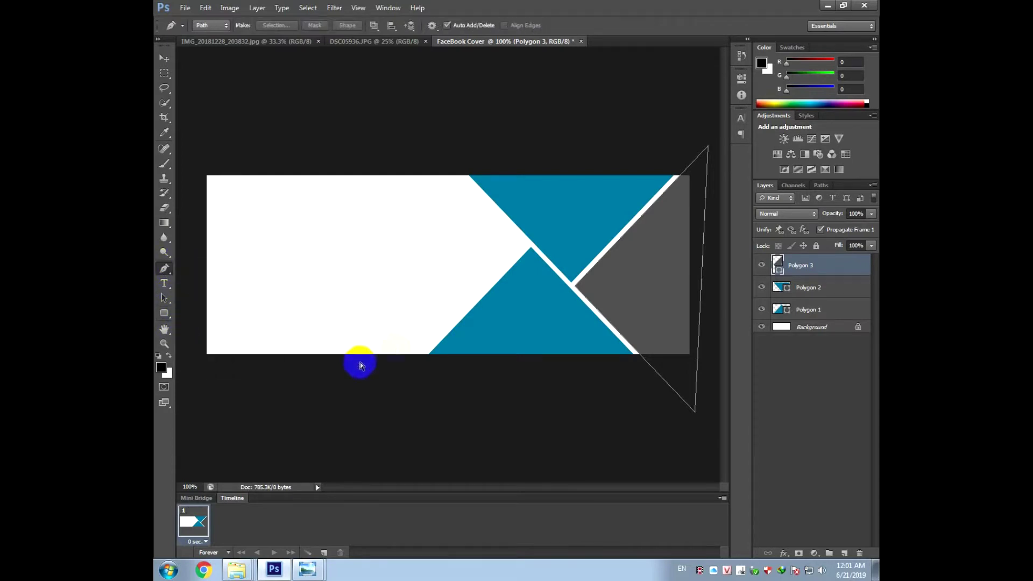
- Zoom in and place path points from the white gap's corner around the canvas edges
key("ctrl+plus")
key("ctrl+plus")
scroll(646, 197, "right", 2)
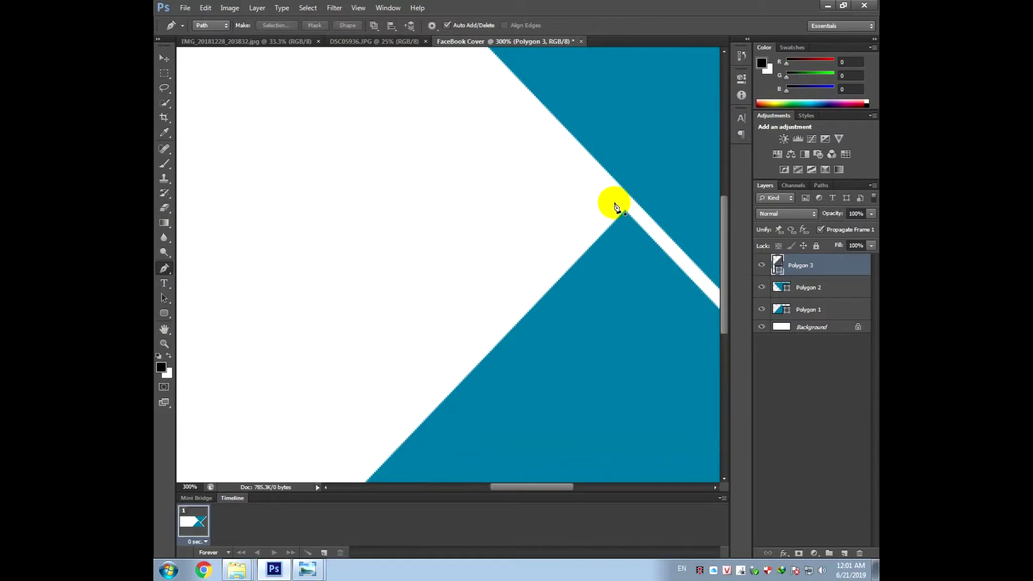
left_click_drag(377, 401, 384, 367)
left_click(337, 445)
left_click(330, 440)
left_click_drag(330, 437, 546, 363)
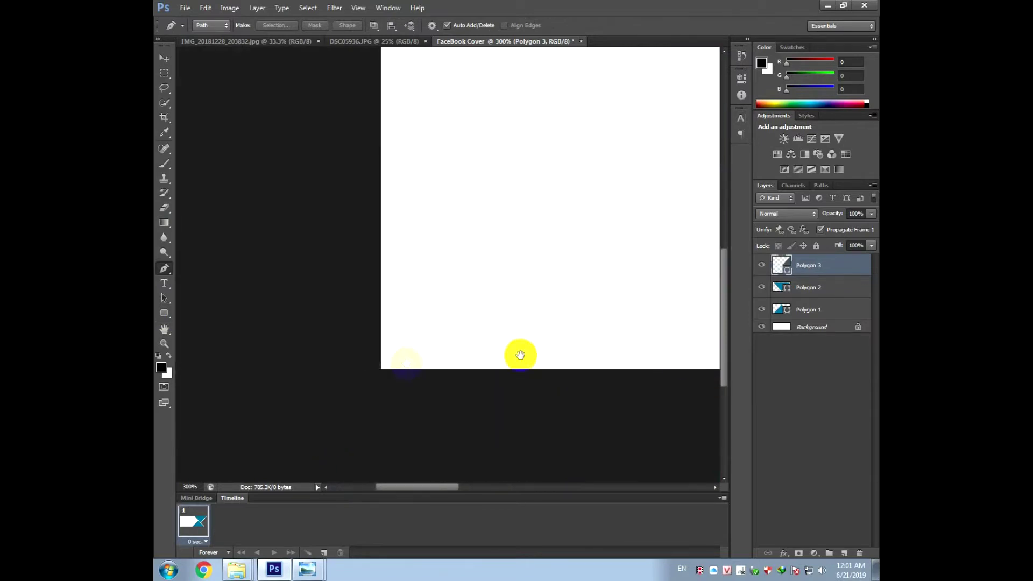
left_click(381, 374)
scroll(404, 261, "up", 5)
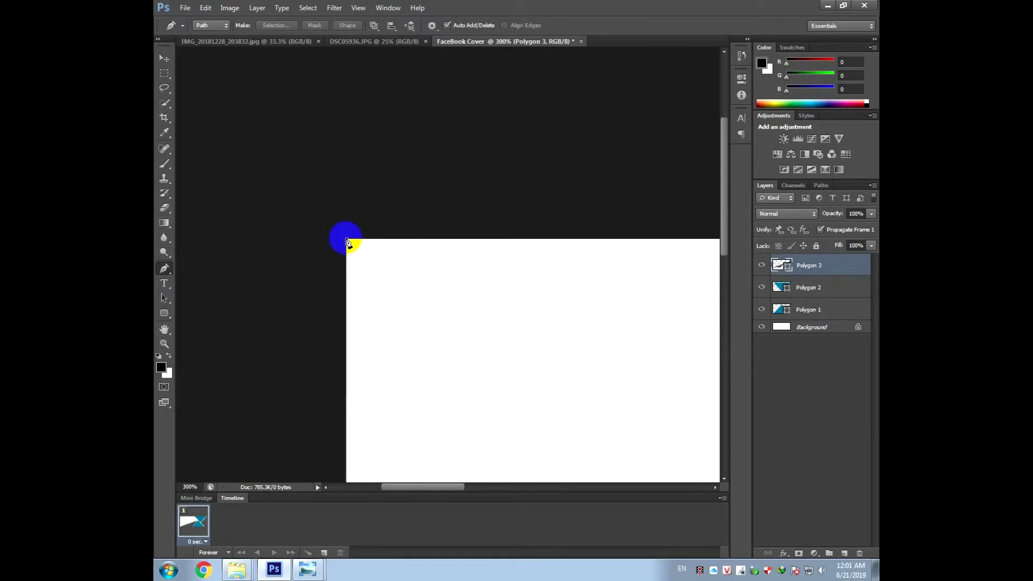
left_click(348, 243)
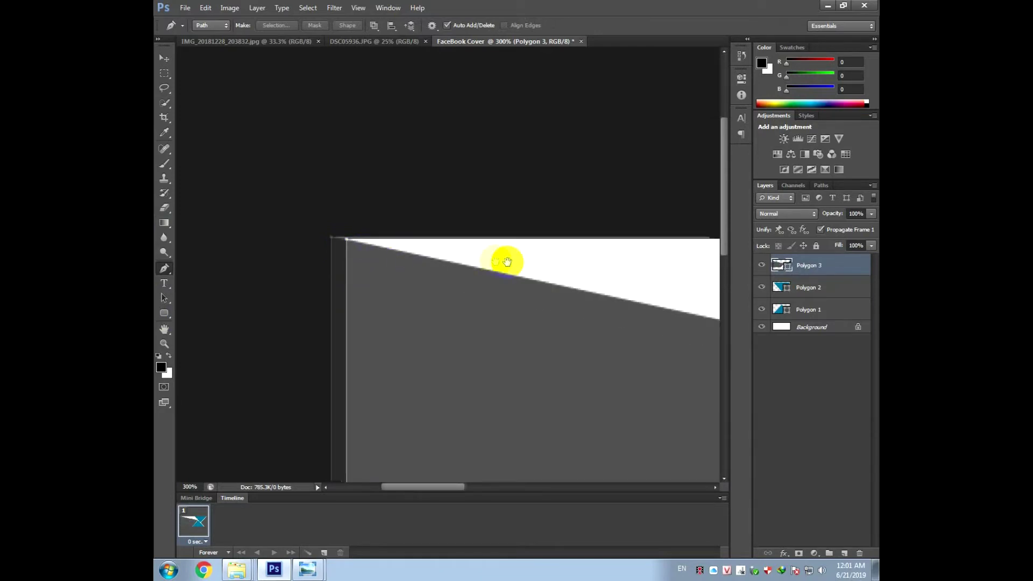
scroll(507, 261, "down", 2)
scroll(563, 261, "right", 5)
scroll(369, 166, "right", 5)
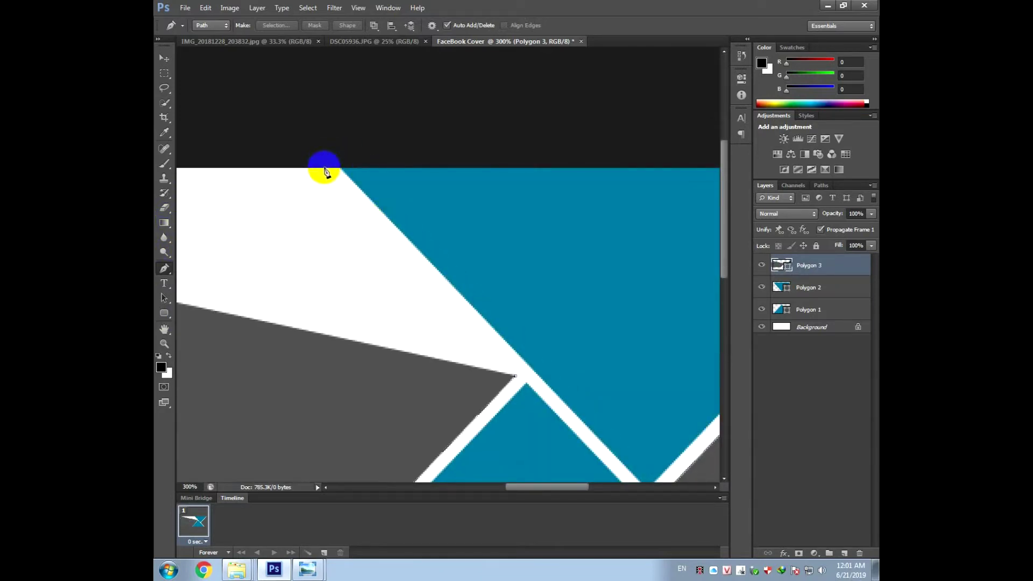
left_click(323, 169)
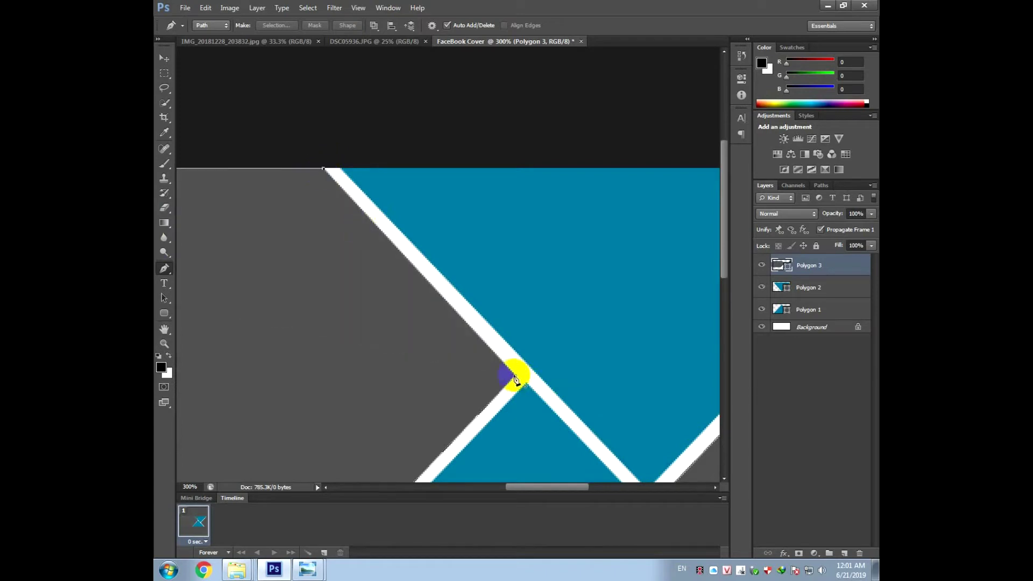
left_click(325, 171)
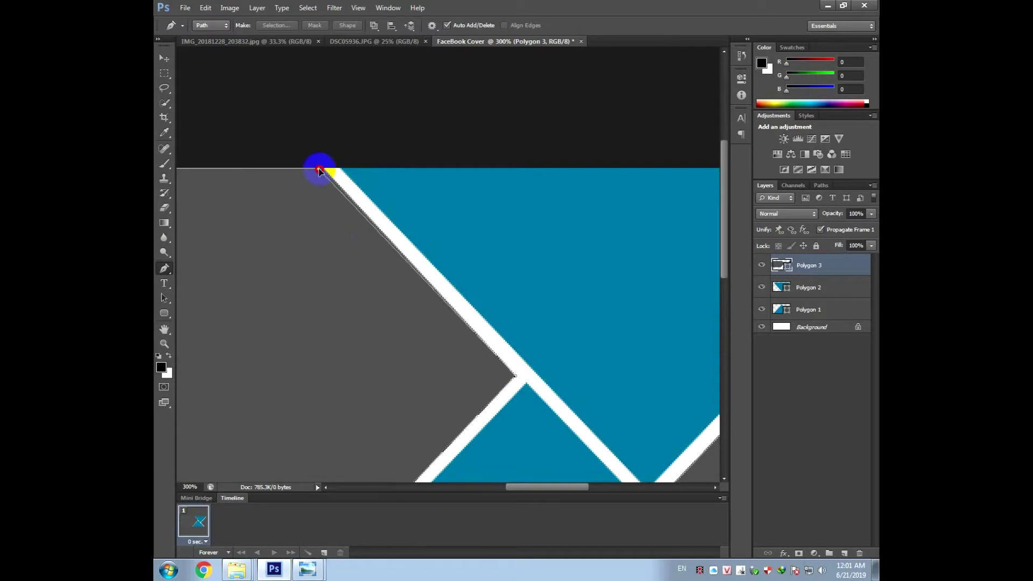
- Drag Polygon 3's outside anchor onto the white stripe corner and curve its right segment
left_click_drag(451, 351, 468, 108)
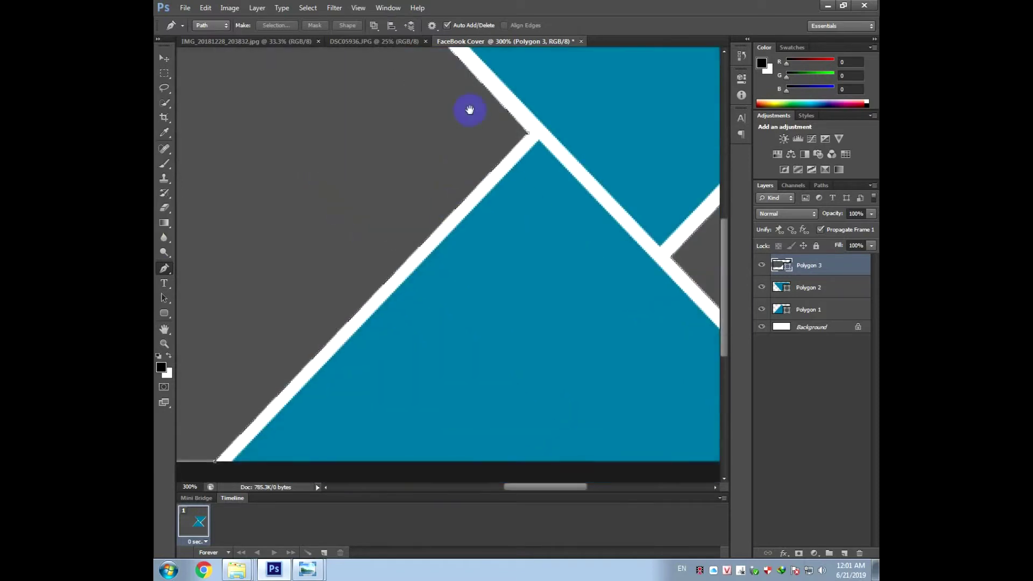
left_click_drag(365, 331, 513, 215)
left_click(356, 351)
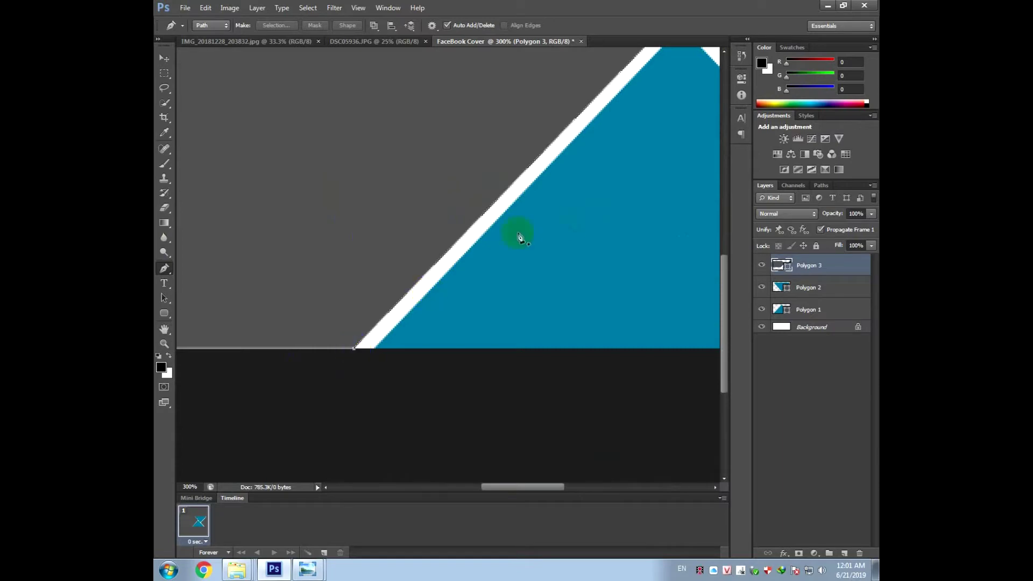
left_click_drag(521, 233, 242, 344)
mouse_move(452, 291)
left_mouse_down()
mouse_move(433, 279)
mouse_move(385, 367)
mouse_move(427, 214)
mouse_move(446, 203)
left_mouse_up()
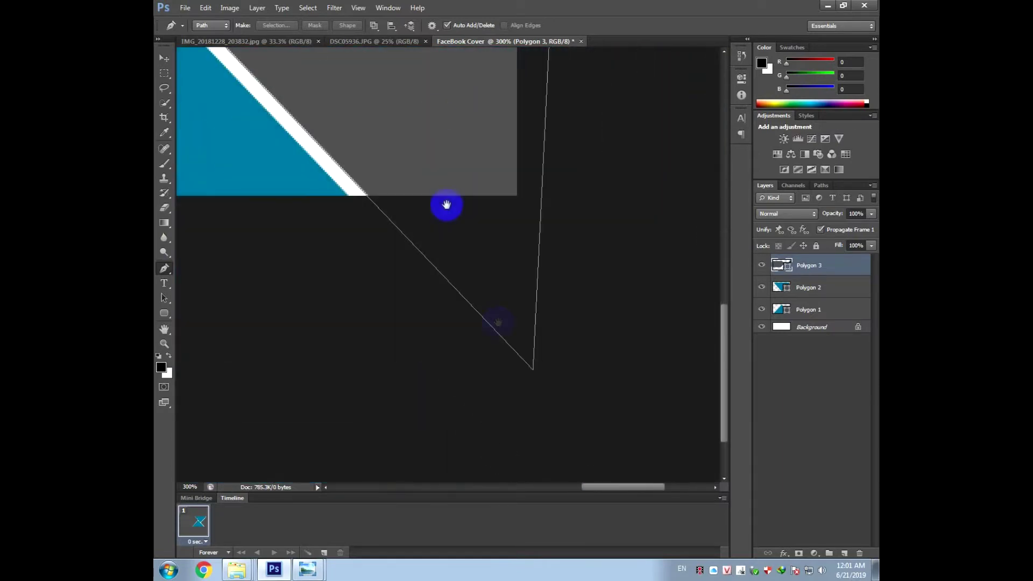
left_click(534, 371)
left_click_drag(534, 370, 378, 199)
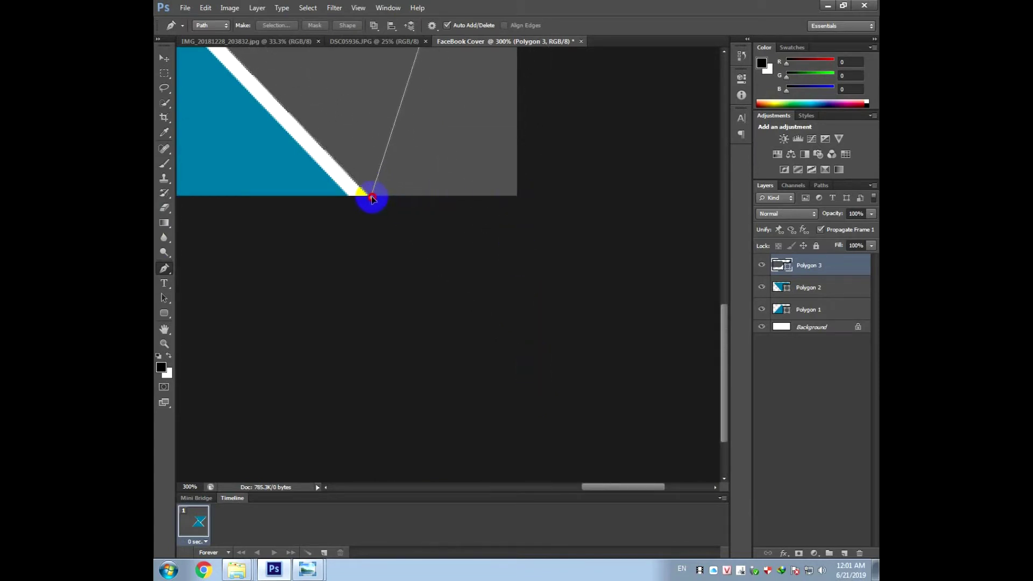
left_click_drag(378, 200, 369, 196)
scroll(431, 161, "up", 4)
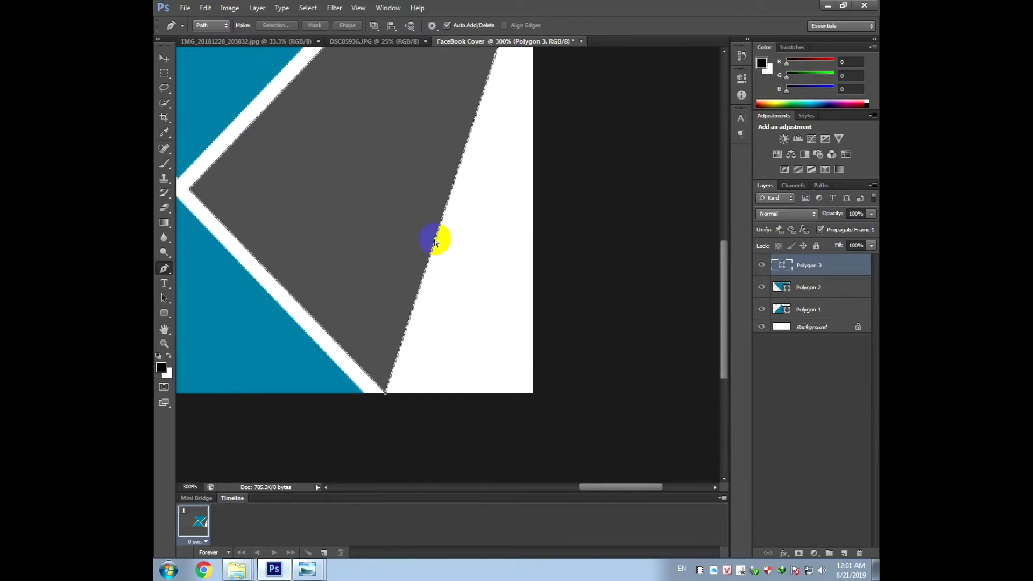
left_click_drag(435, 243, 535, 399)
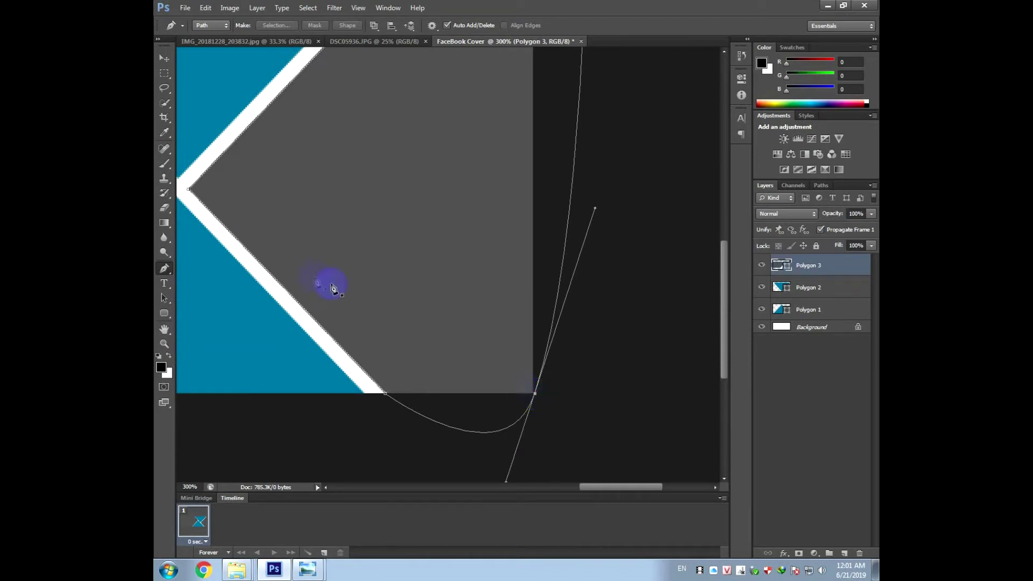
left_click(165, 269)
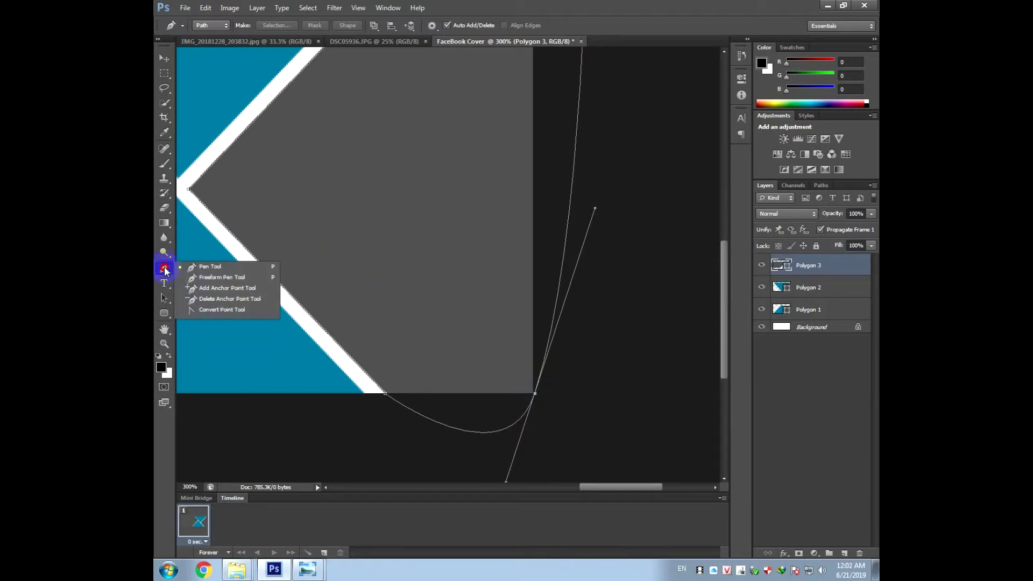
- Convert Polygon 3's curved corner back to straight segments and test the top-right corner
left_click(199, 310)
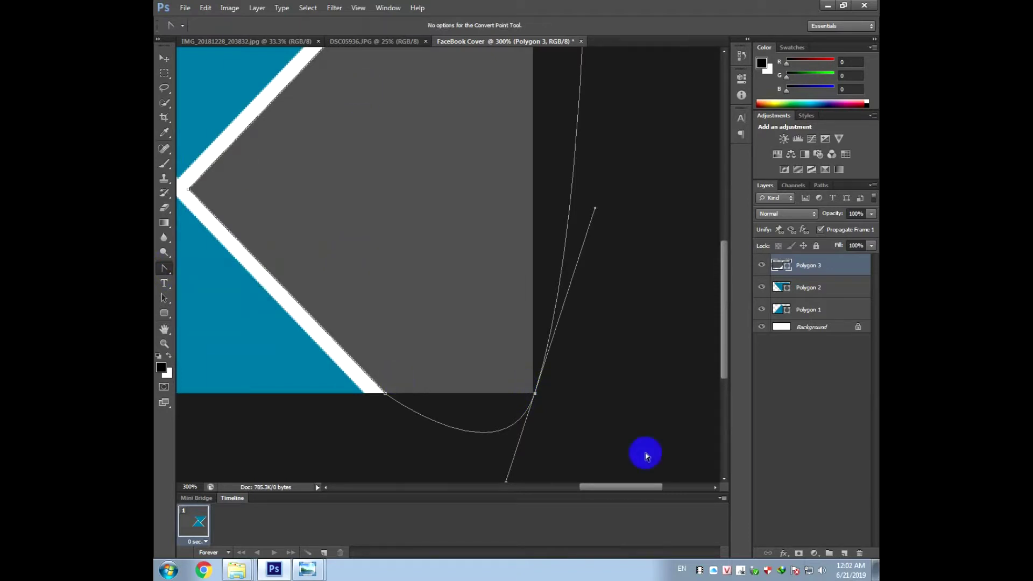
left_click(534, 394)
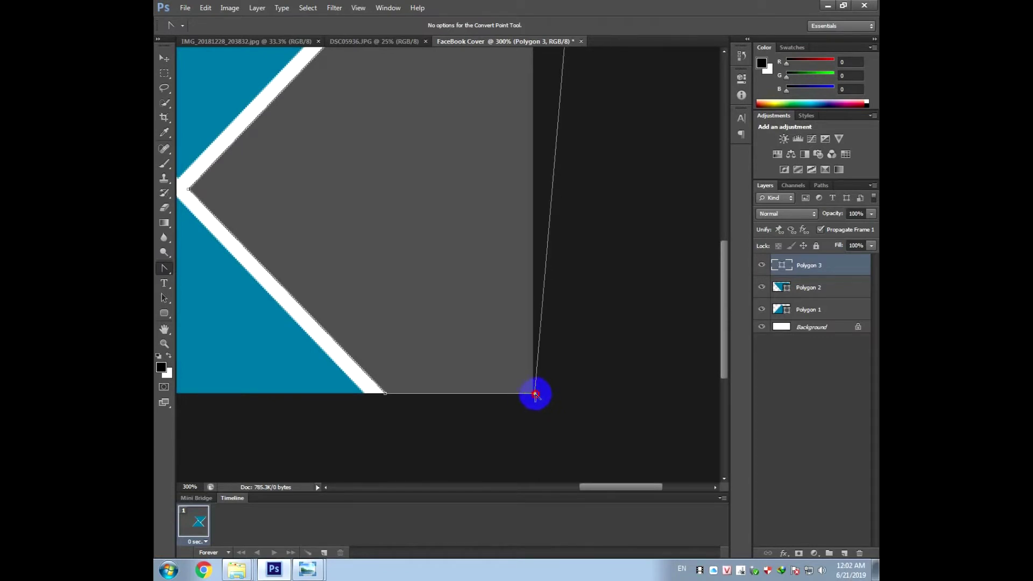
scroll(569, 170, "up", 3)
scroll(560, 297, "up", 3)
left_click(586, 155)
left_click_drag(586, 155, 502, 244)
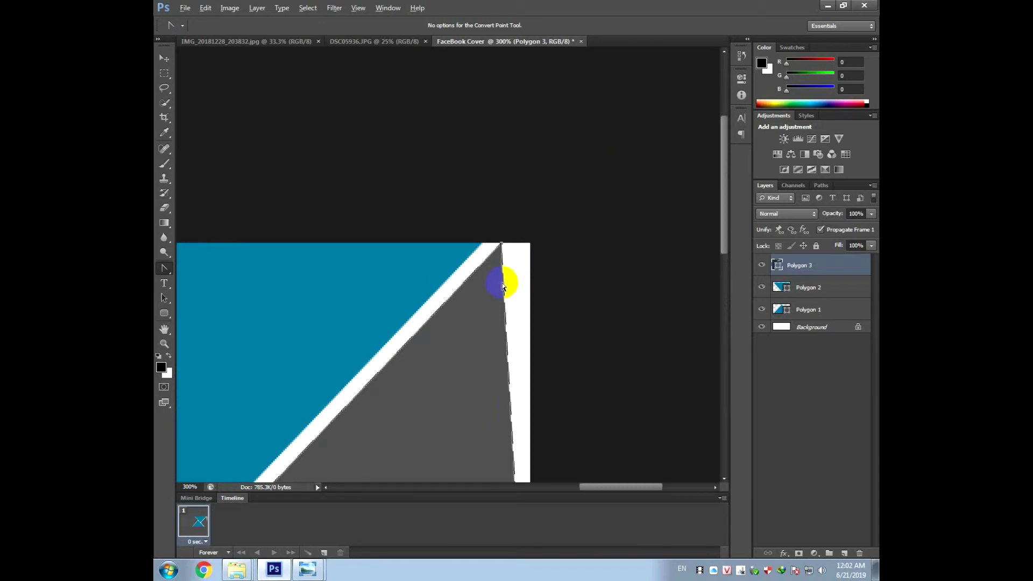
- Add a corner anchor on the right edge, align that edge with the canvas, and zoom out
right_click(165, 270)
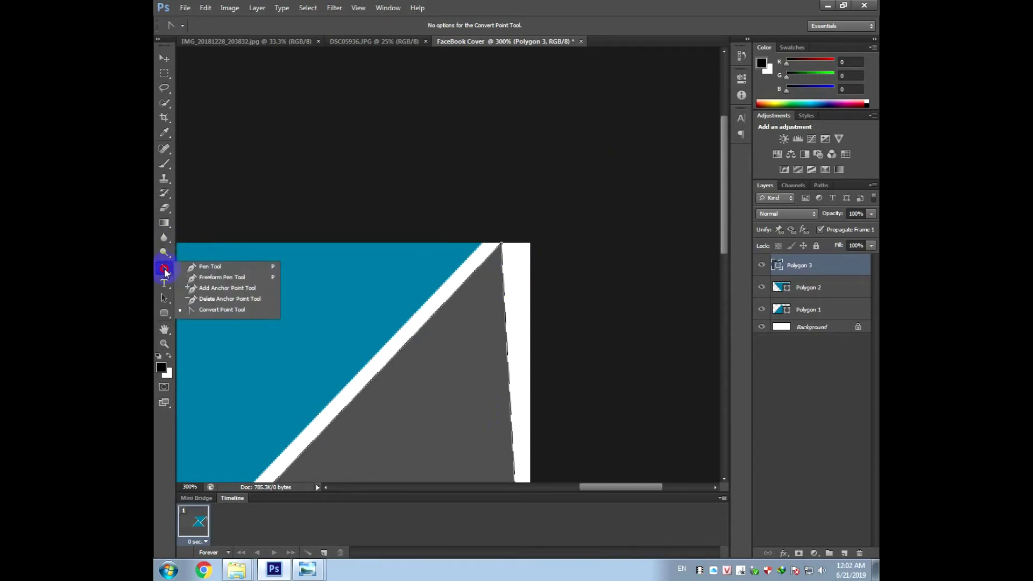
left_click(192, 289)
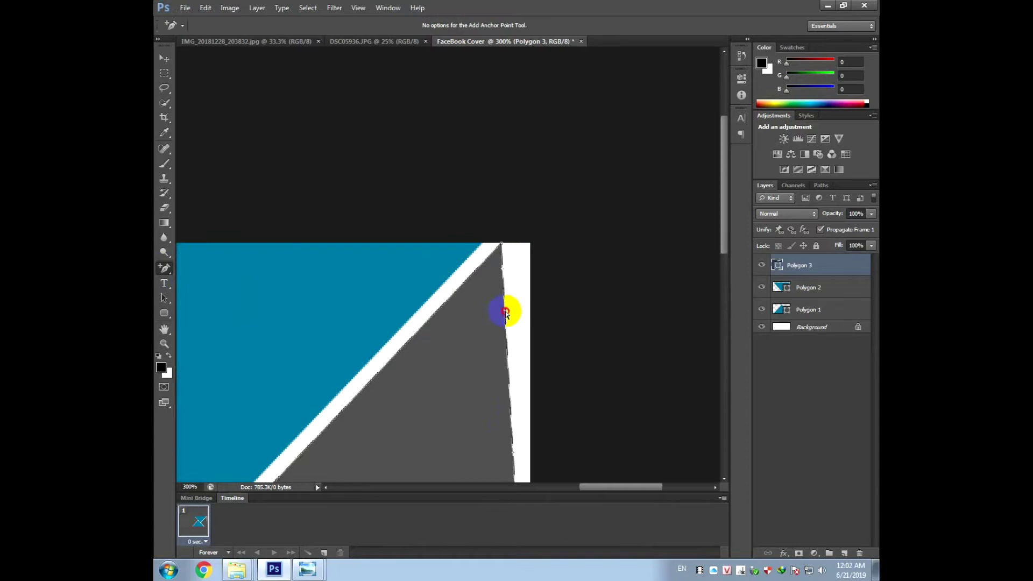
left_click_drag(506, 311, 512, 288)
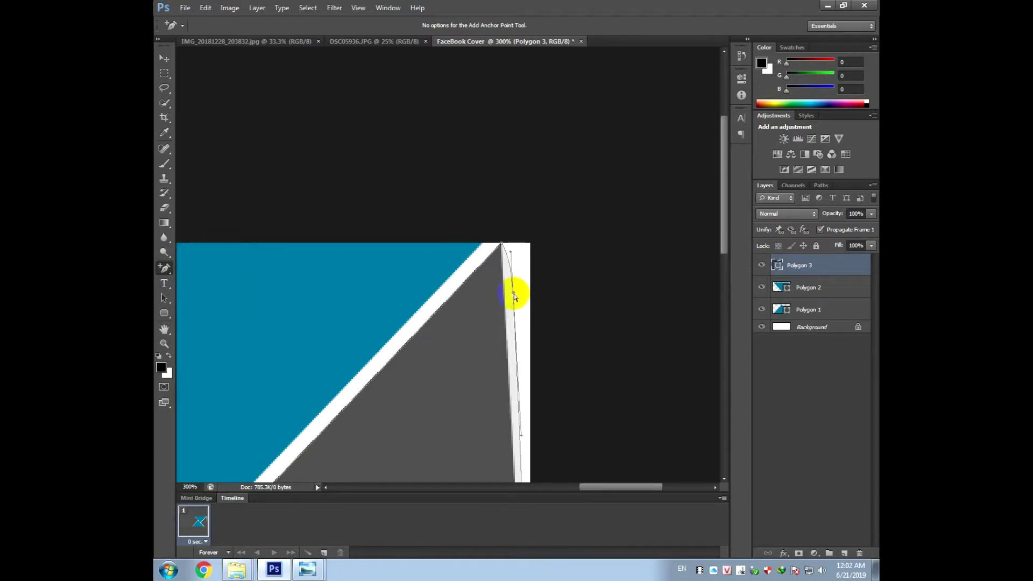
right_click(165, 269)
left_click(203, 309)
left_click(513, 294)
left_click_drag(514, 295, 530, 245)
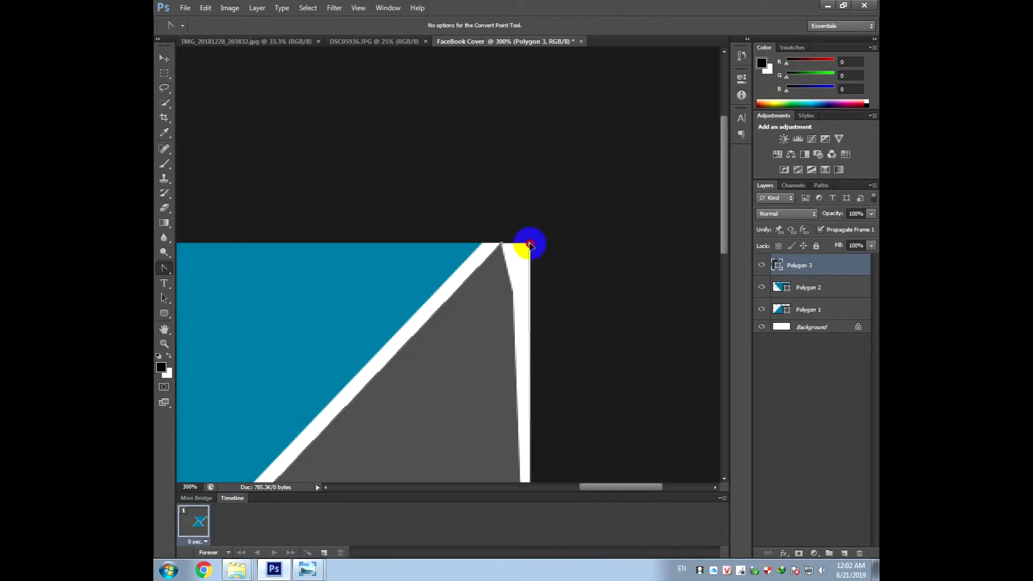
key("ctrl+z")
scroll(546, 293, "down", 10)
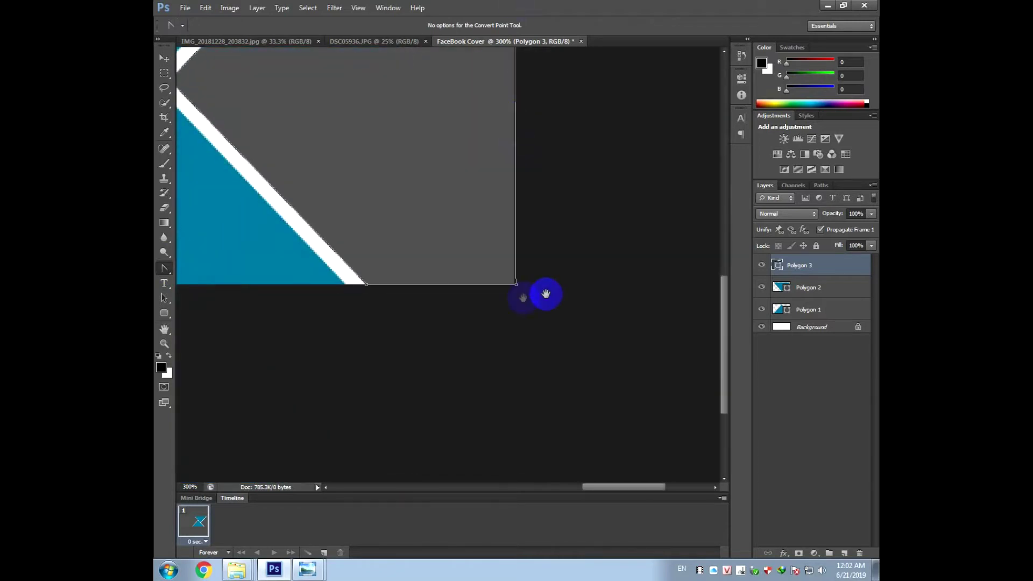
left_click_drag(517, 285, 515, 285)
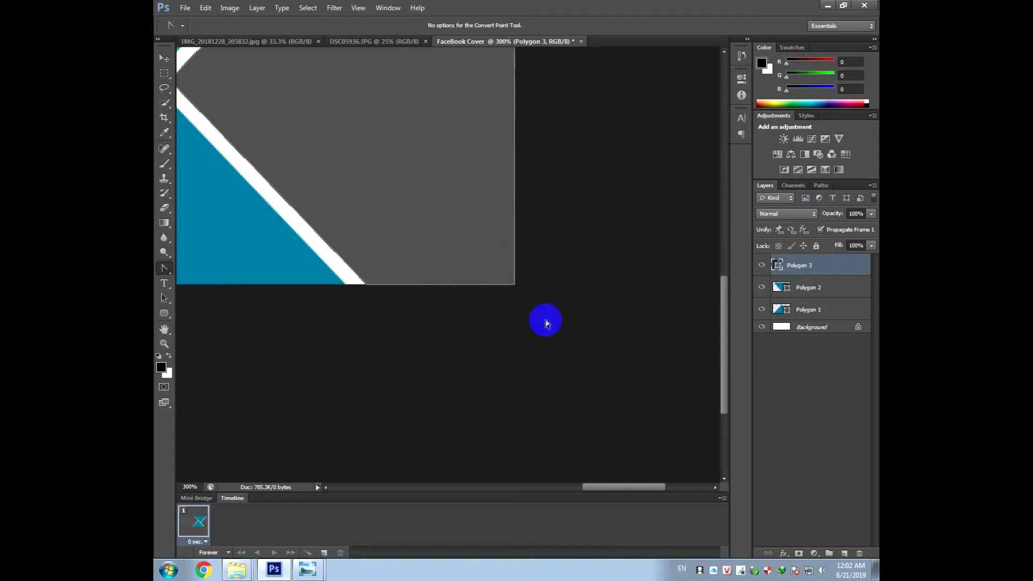
key("0")
key("0")
key("0")
key("ctrl+minus")
key("ctrl+minus")
key("ctrl+minus")
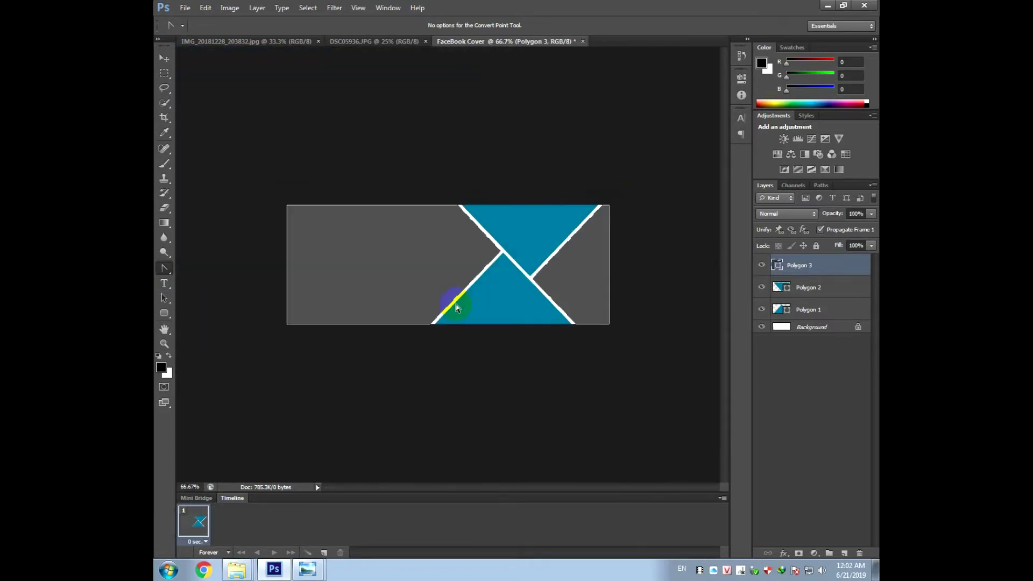
- Hide Polygon 3, stretch Polygon 1 and 2 leftward with Free Transform, then show Polygon 3
left_click(164, 58)
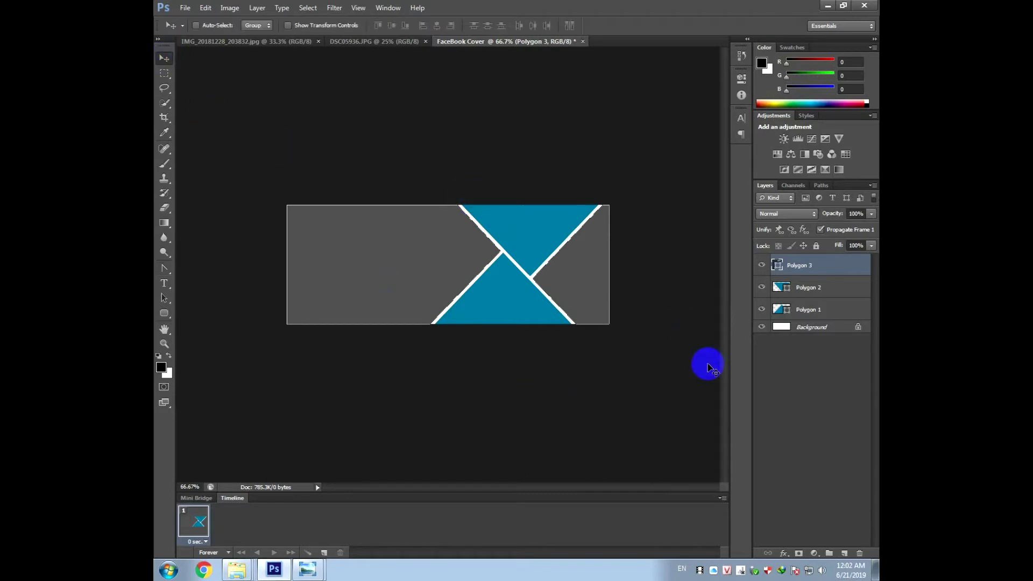
key("ctrl+plus")
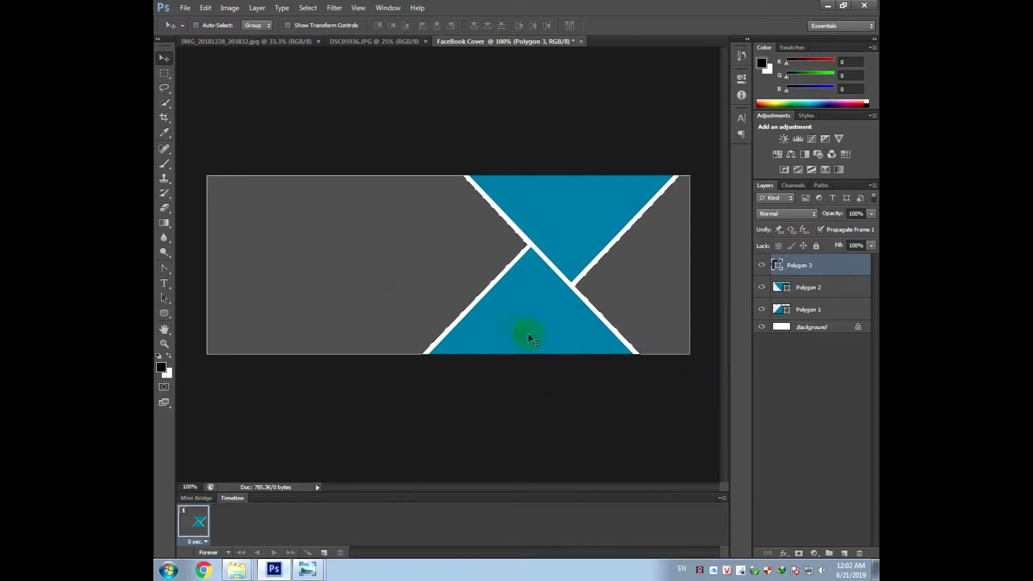
left_click(809, 267)
left_click(760, 266)
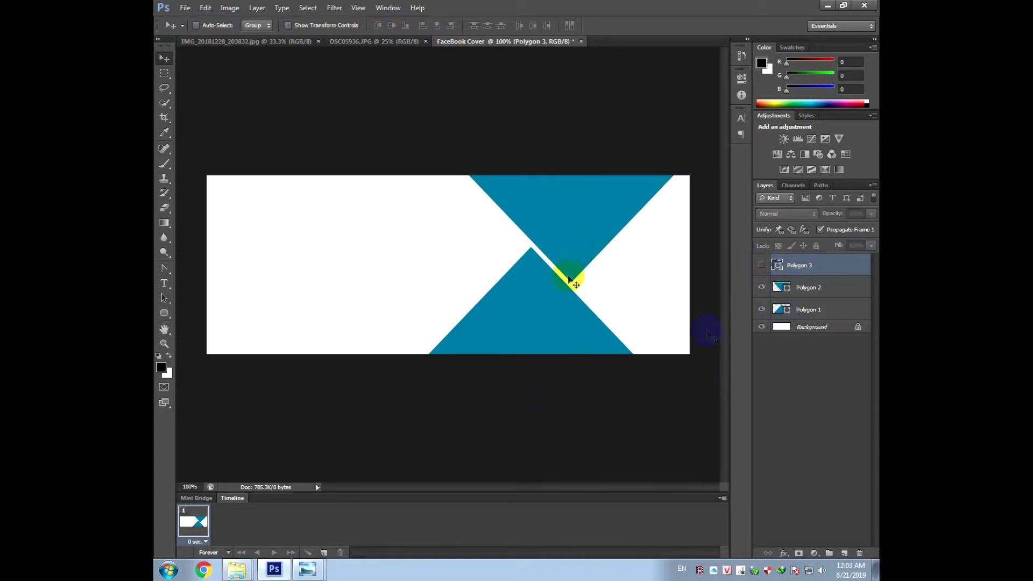
left_click(788, 287)
left_click(777, 316, "shift")
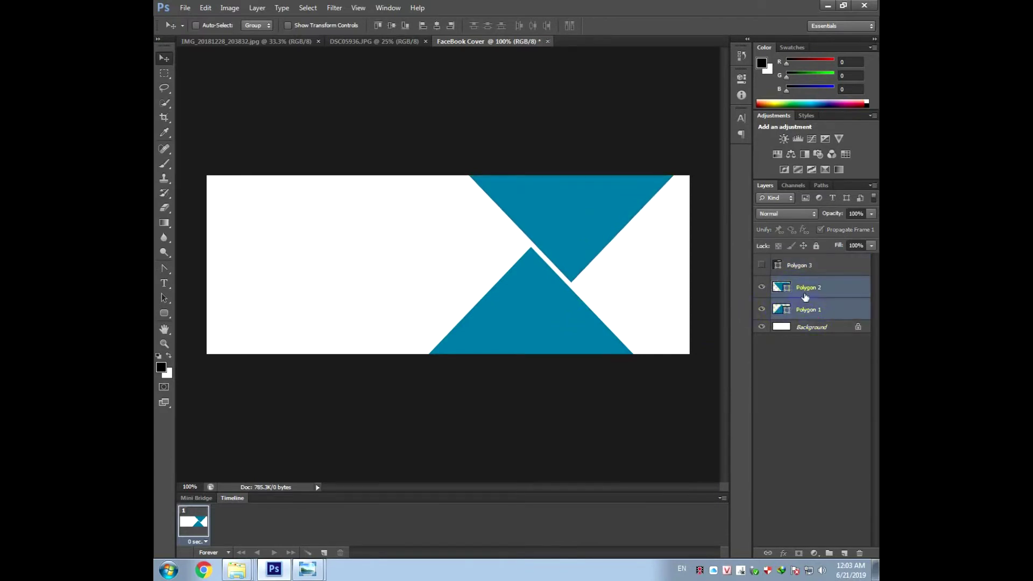
key("ctrl+t")
left_click_drag(426, 260, 397, 261)
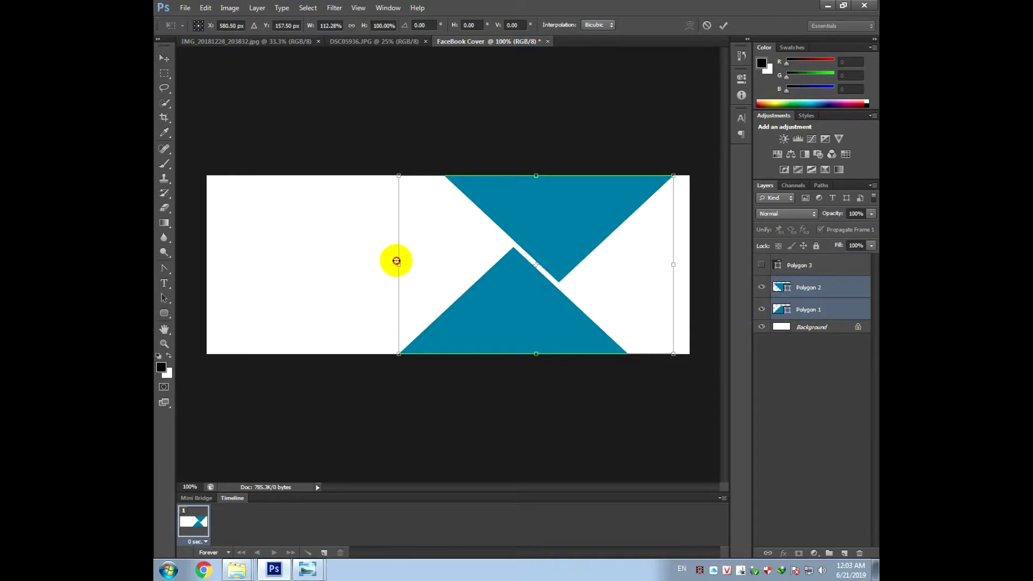
double_click(595, 316)
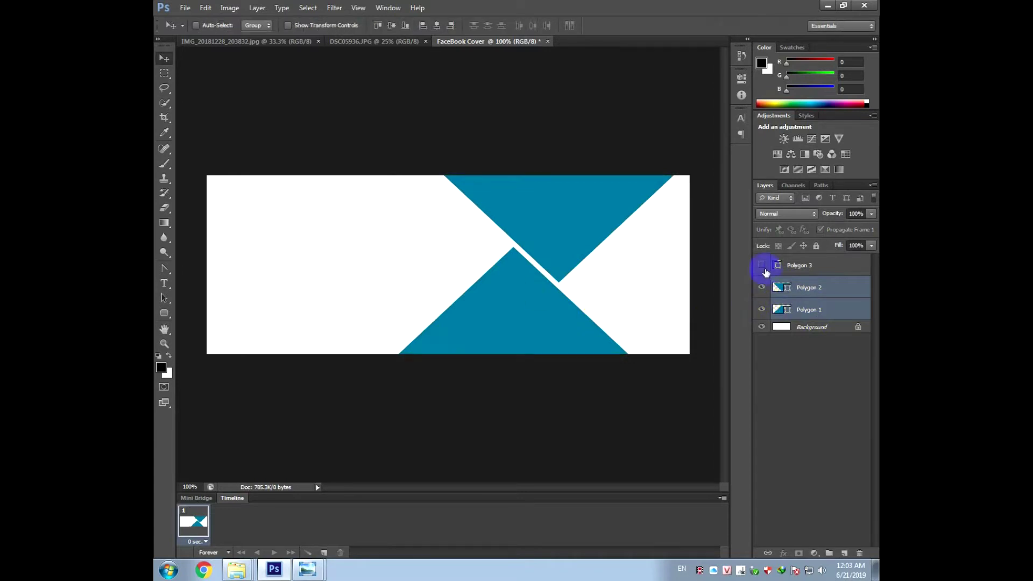
left_click(762, 266)
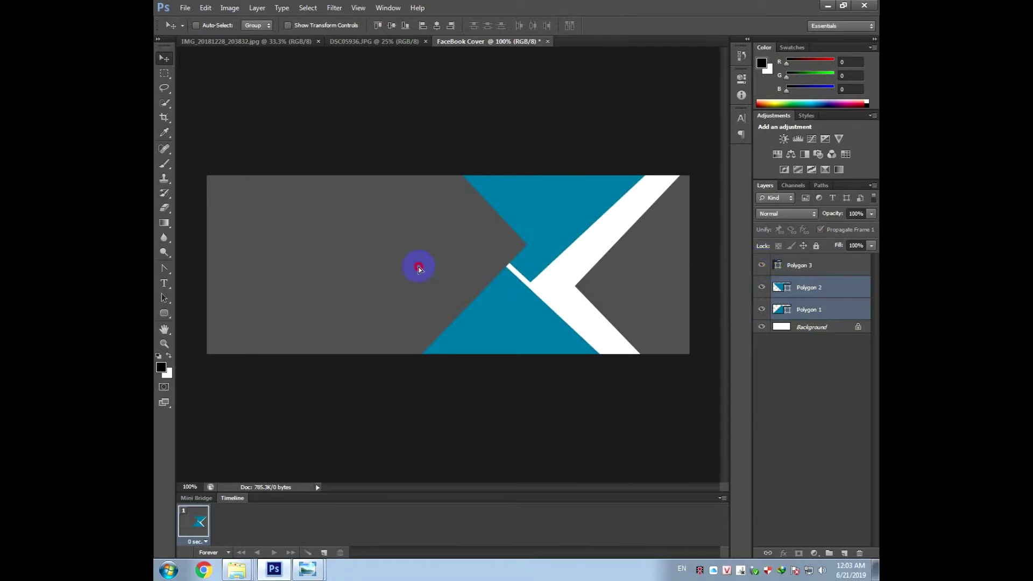
- Try shifting the grey Polygon 3 shape left and right, then undo the nudge
left_click(795, 272)
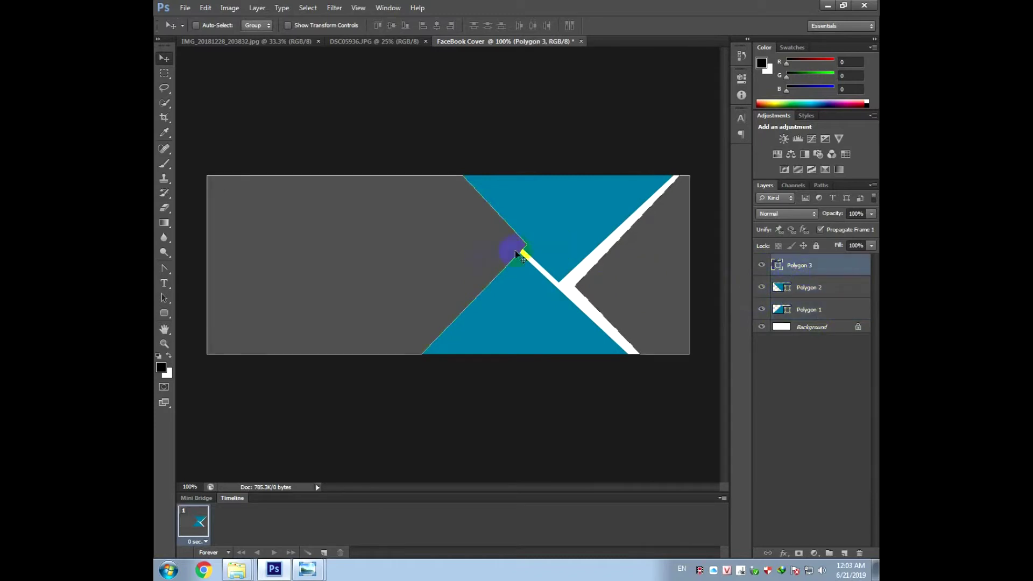
left_click_drag(450, 253, 423, 259)
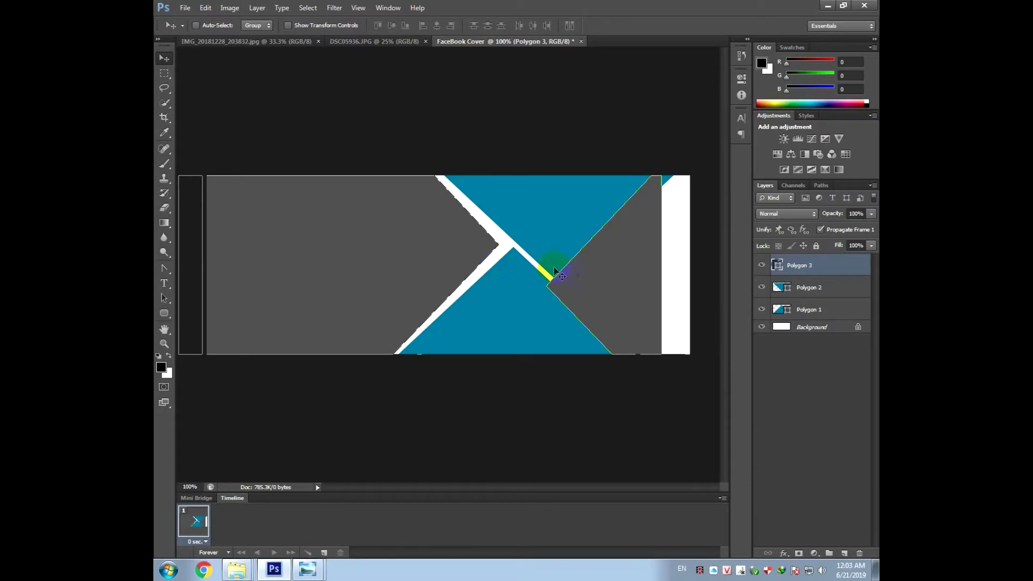
left_click_drag(607, 278, 633, 280)
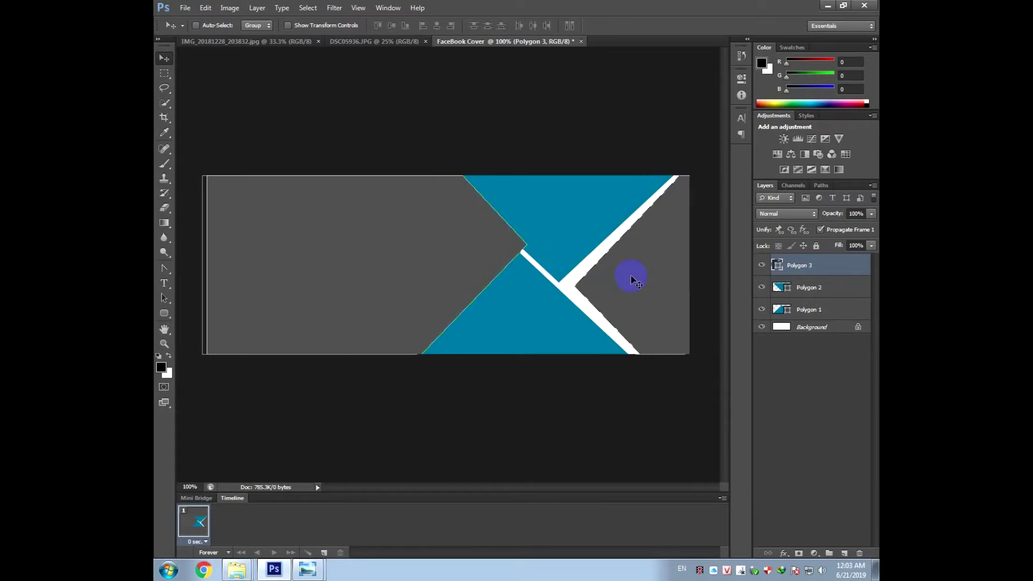
key("Left")
key("Left")
key("Left")
key("ctrl+z")
key("ctrl+z")
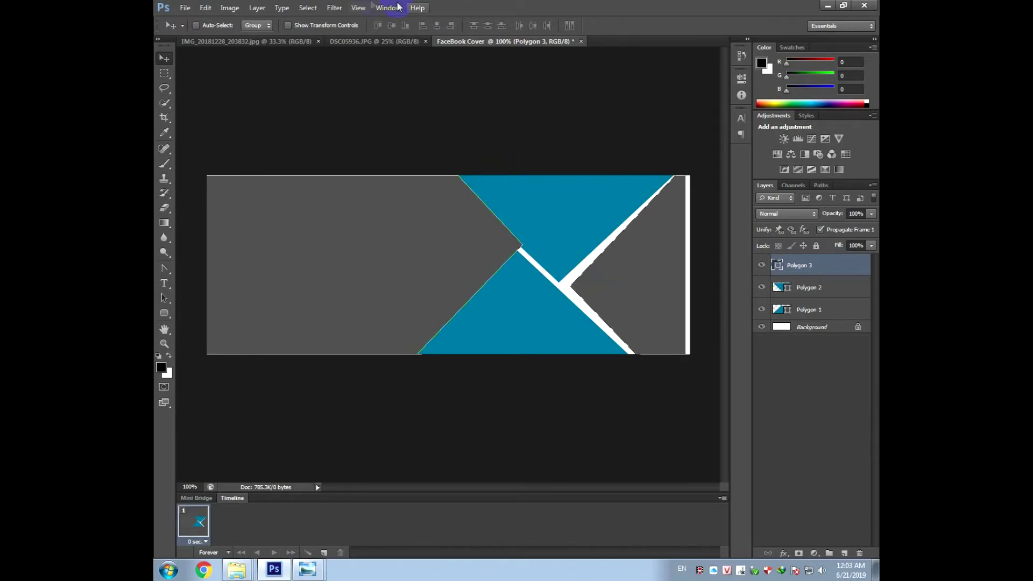
- Revert to the second Drag Anchor Point state in the History panel
left_click(388, 8)
left_click(398, 171)
left_click(668, 85)
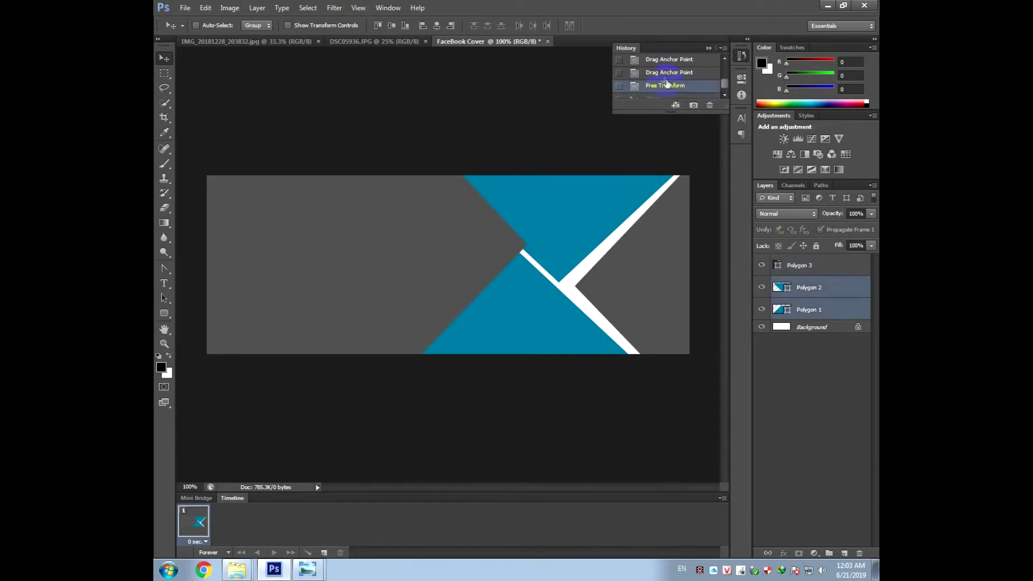
left_click(663, 75)
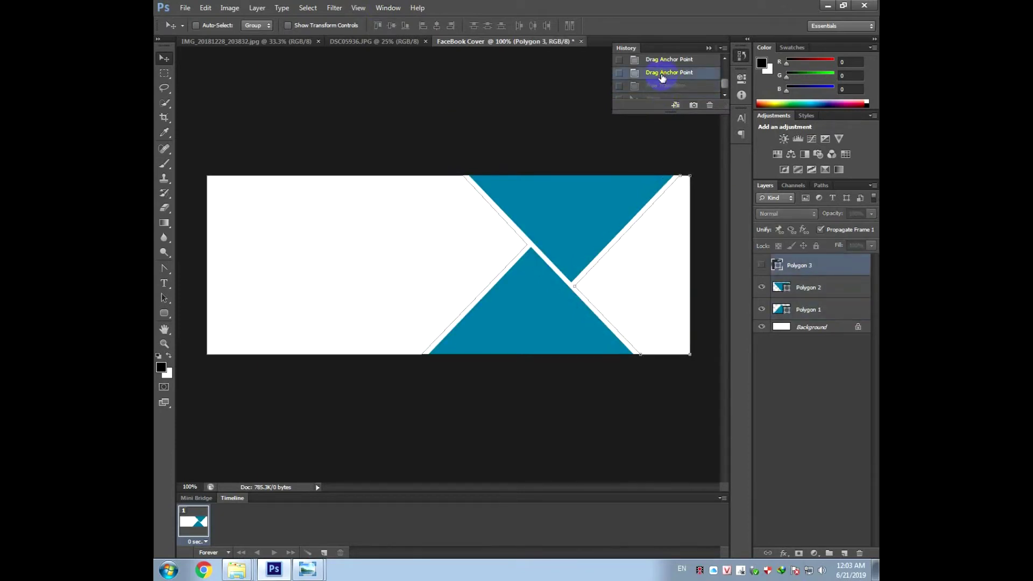
left_click(662, 60)
left_click(806, 289)
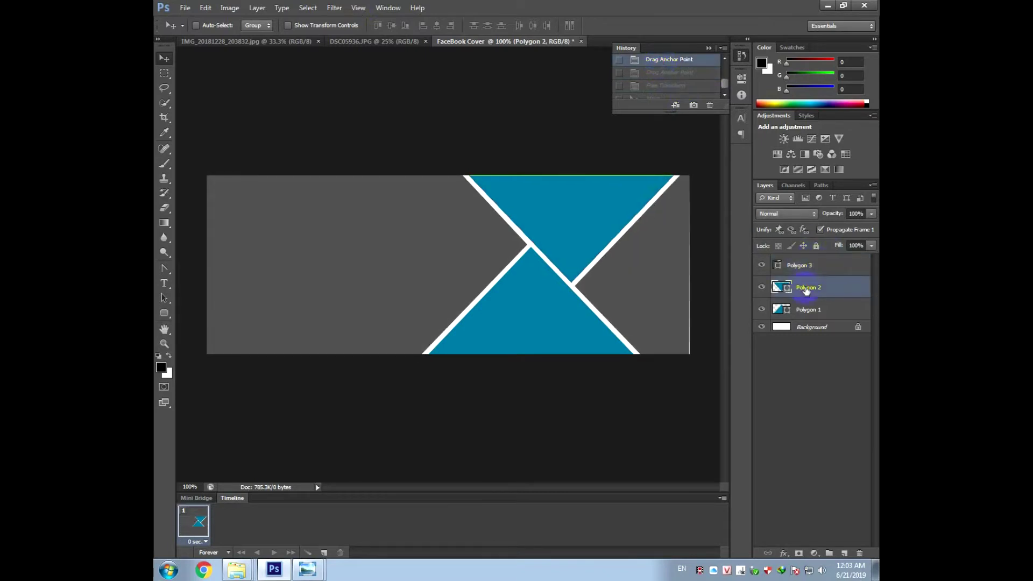
left_click(804, 268)
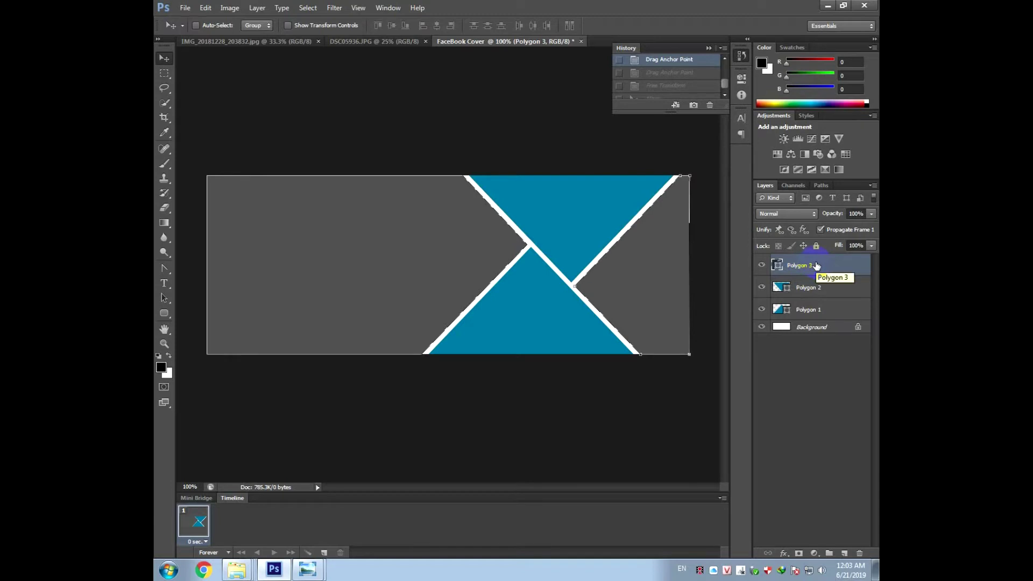
left_click(658, 73)
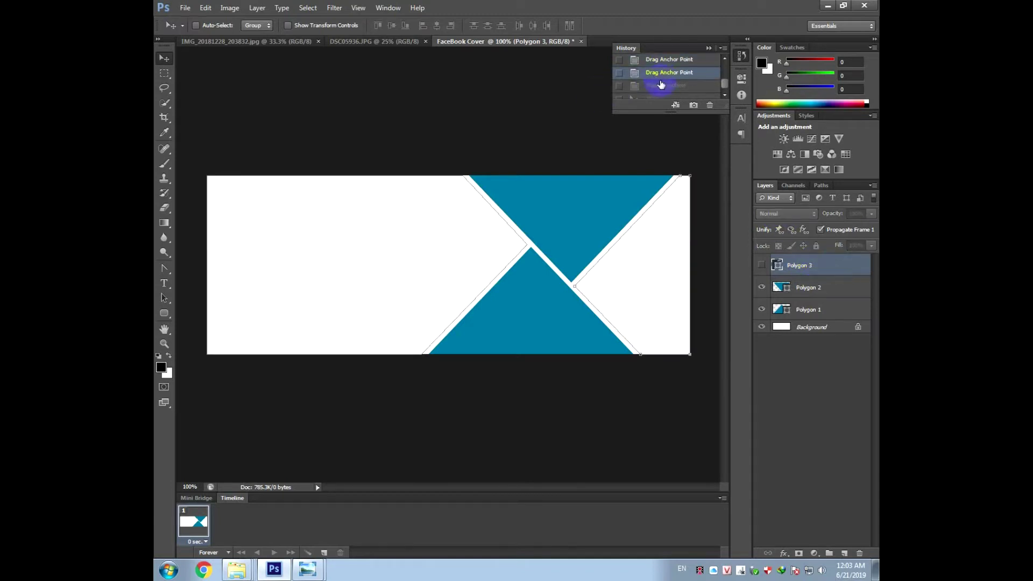
left_click(661, 86)
left_click(661, 73)
key("ctrl+plus")
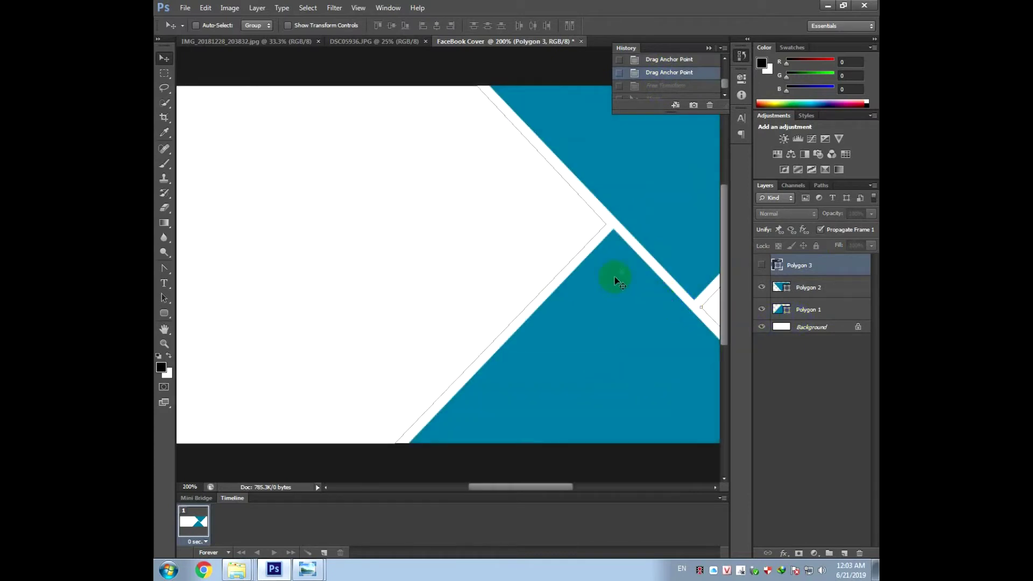
- Refill Polygon 3 with a lighter grey swatch and make the layer visible again
left_click_drag(616, 276, 327, 210)
key("u")
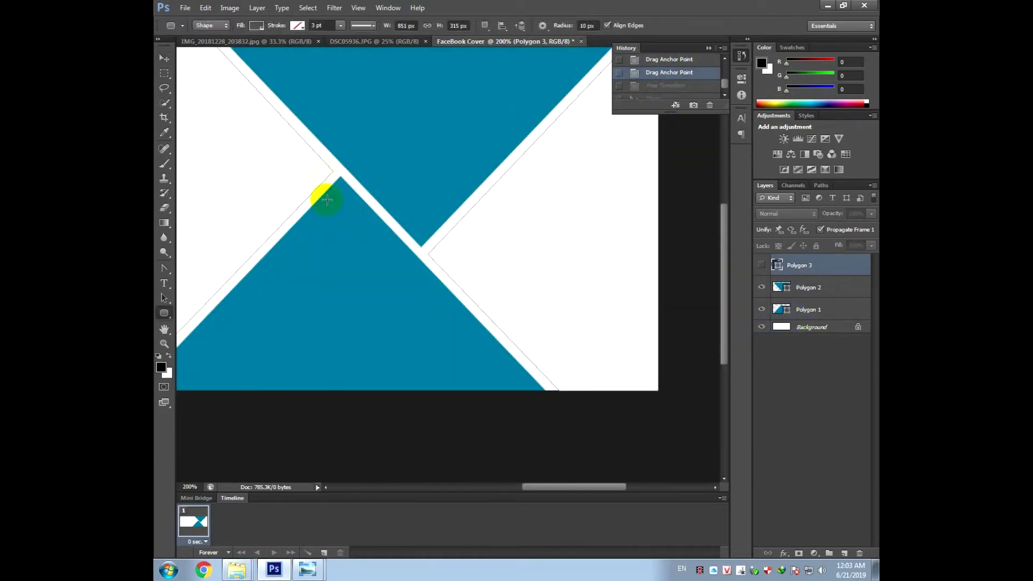
left_click(258, 26)
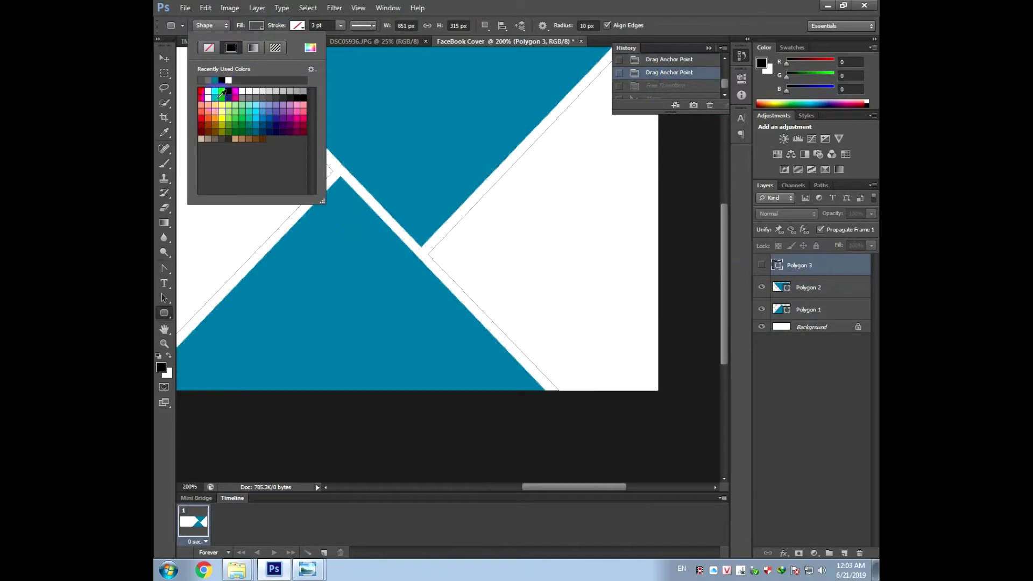
left_click(248, 98)
left_click(810, 269)
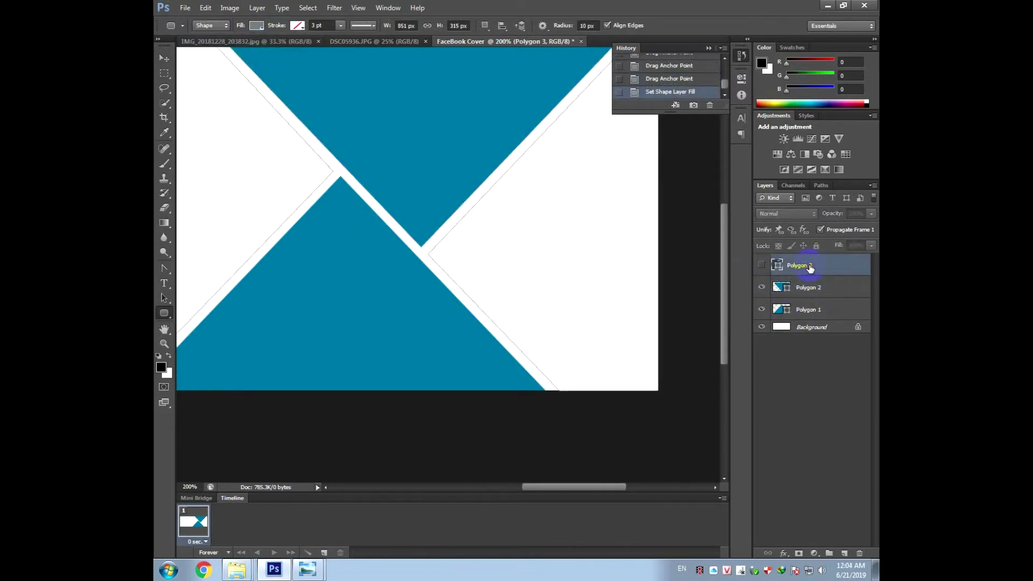
left_click(762, 265)
key("ctrl+minus")
key("ctrl+minus")
key("ctrl+plus")
key("ctrl+plus")
key("ctrl+minus")
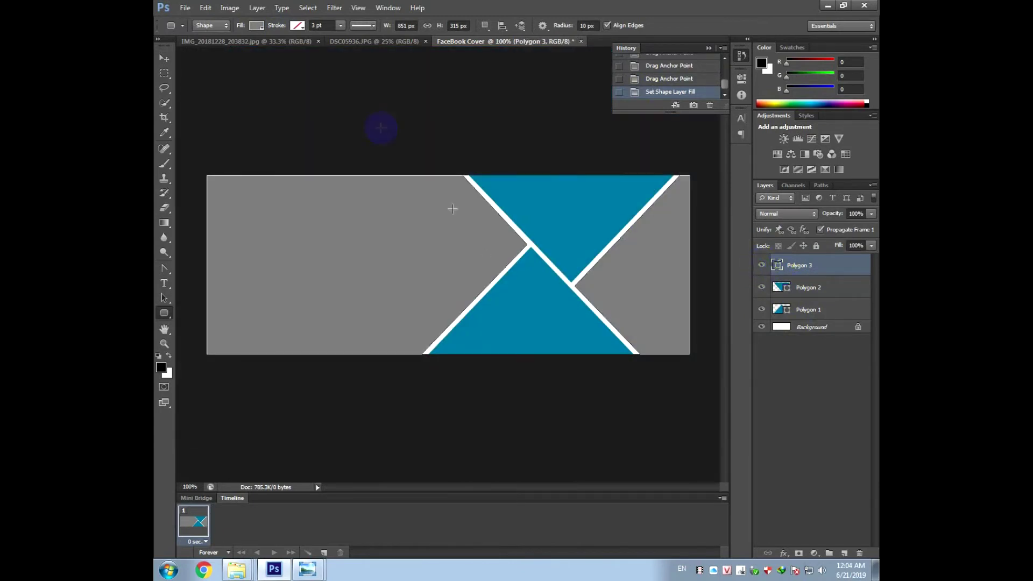
left_click(807, 288)
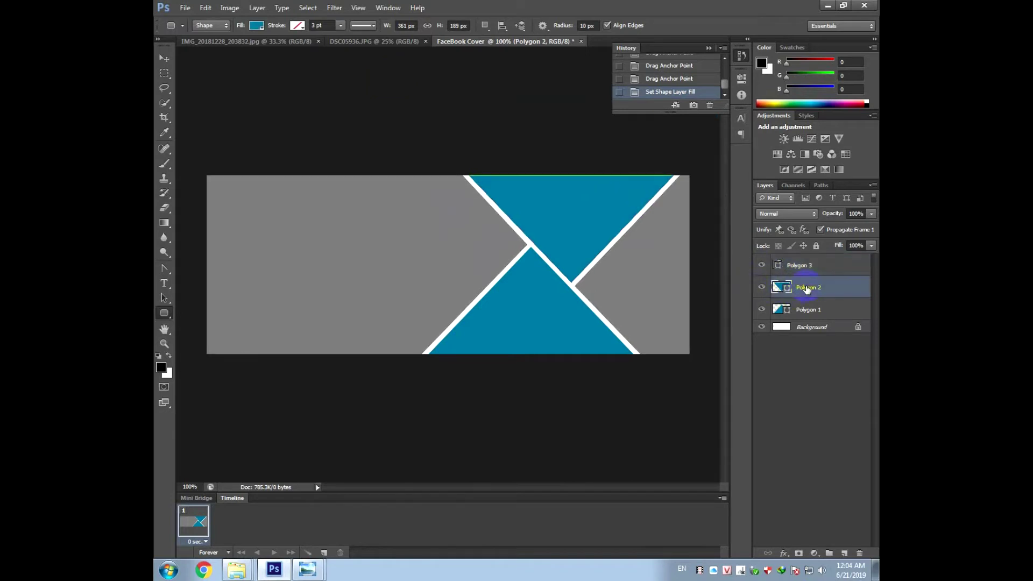
- Duplicate DSC05936.JPG's Background layer into FaceBook Cover and move the copy above Polygon 3
left_click(368, 43)
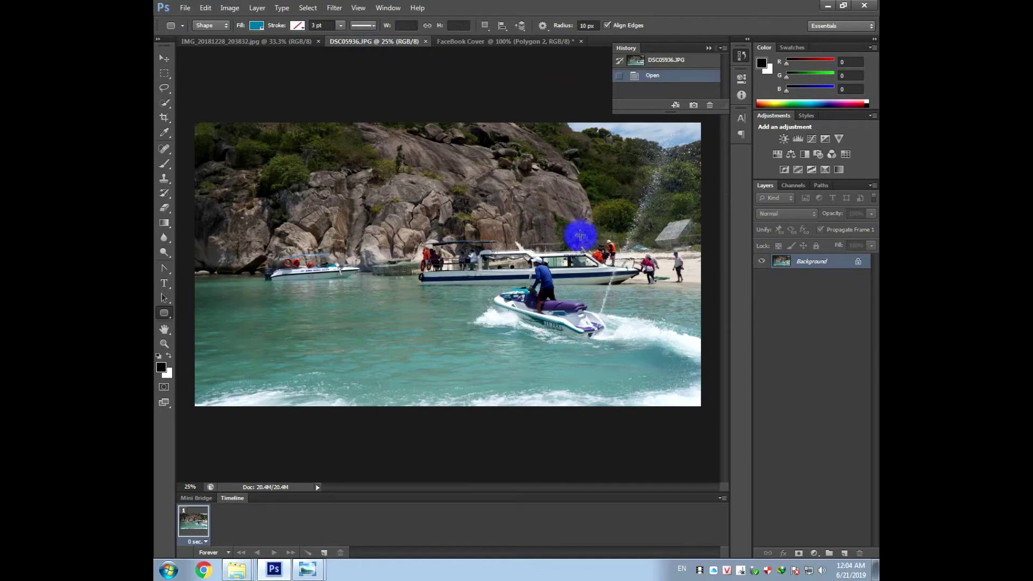
right_click(801, 264)
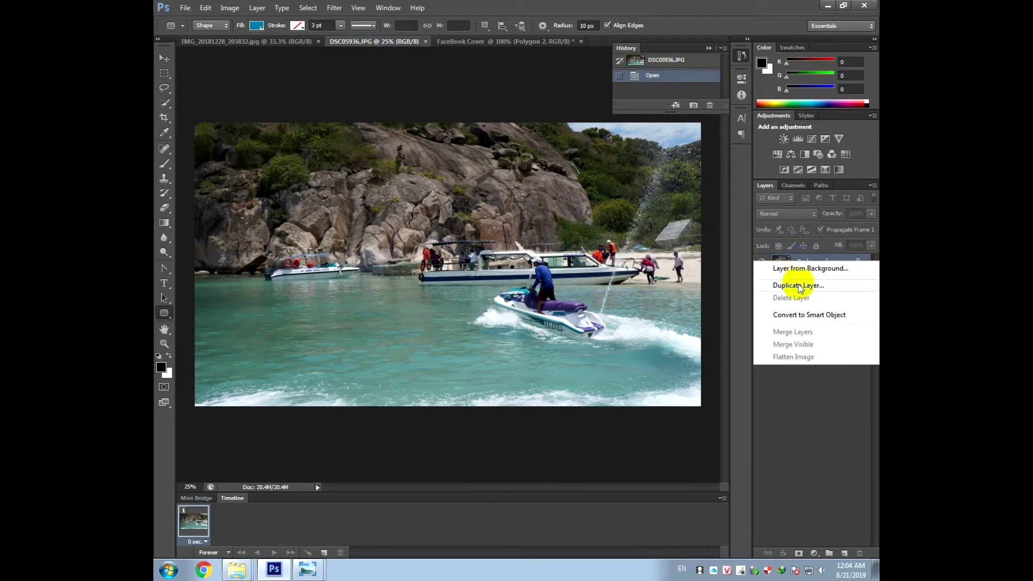
left_click(795, 285)
left_click(458, 219)
left_click(459, 251)
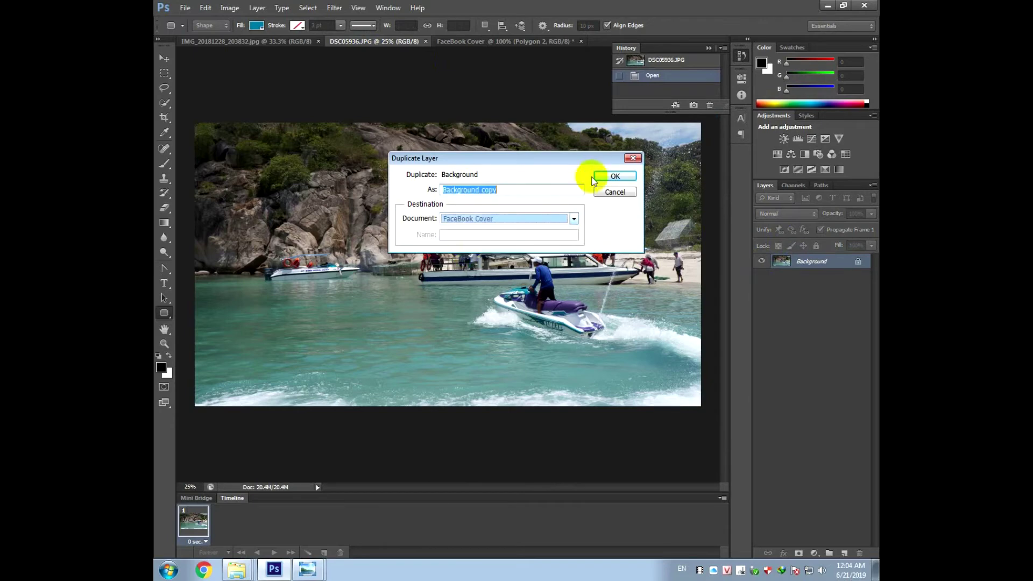
left_click(616, 176)
left_click(467, 49)
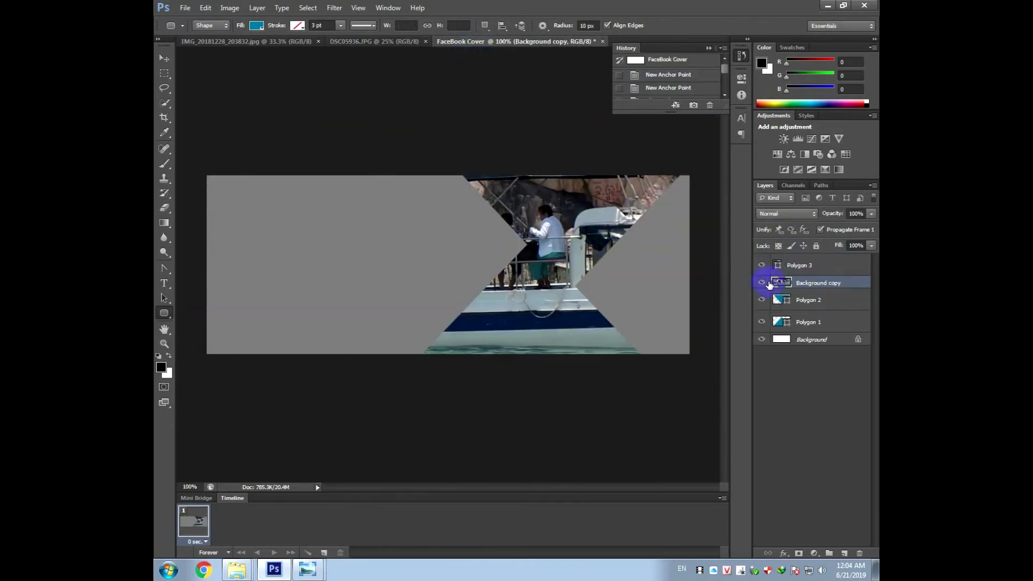
left_click_drag(800, 284, 800, 254)
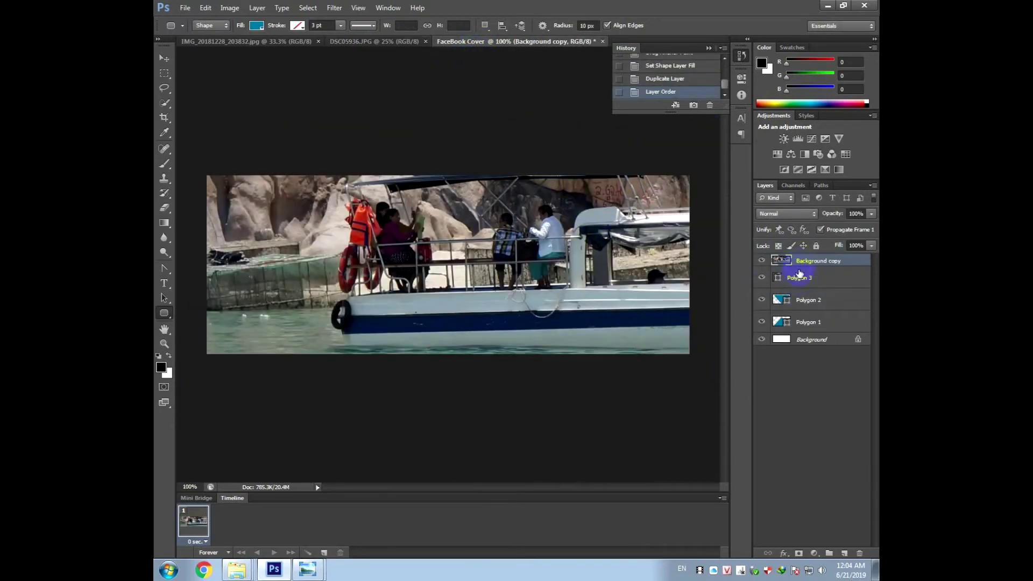
key("super")
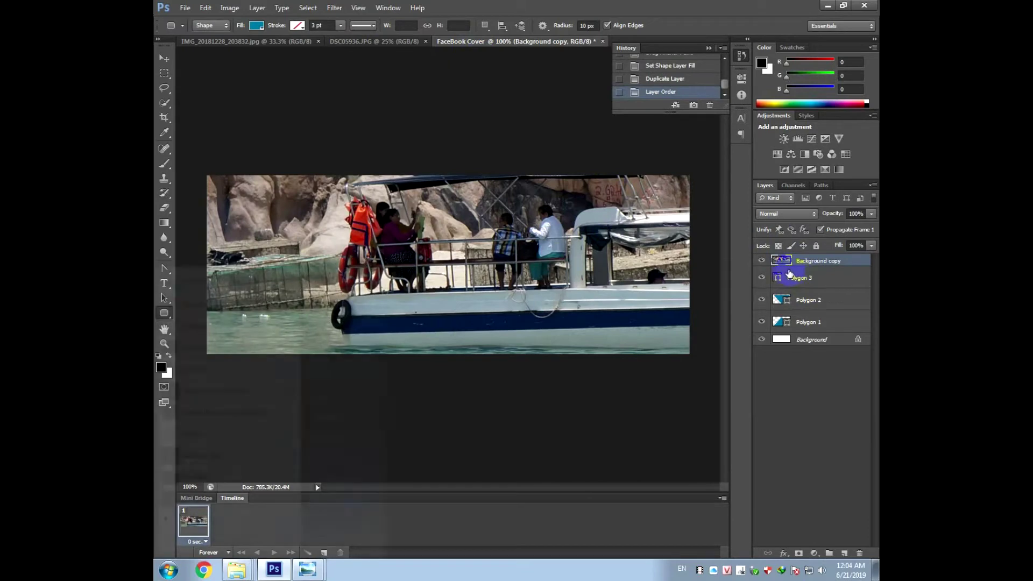
- Dismiss the system menu and clip Background copy to Polygon 3
key("super")
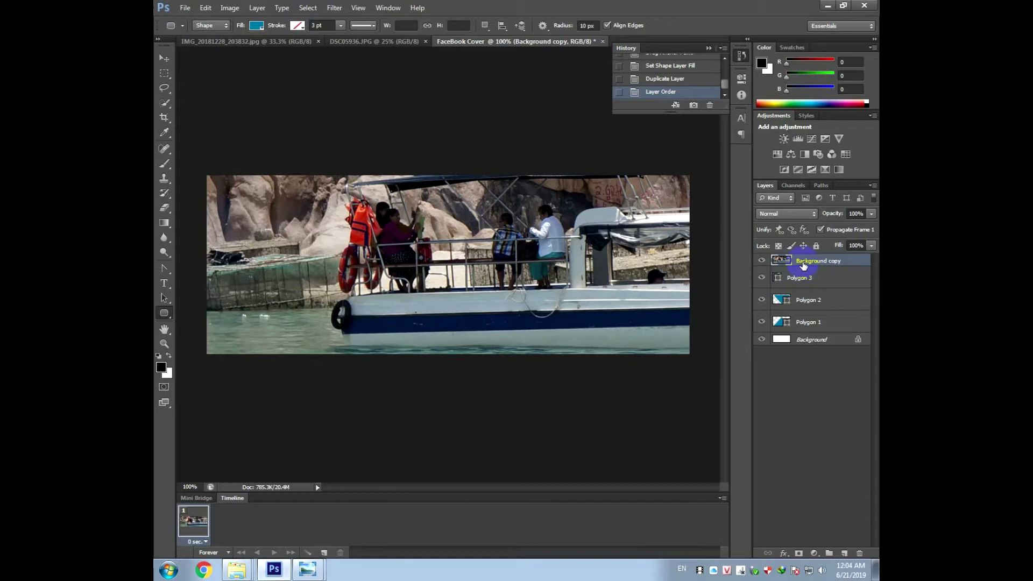
left_click(803, 264, "alt")
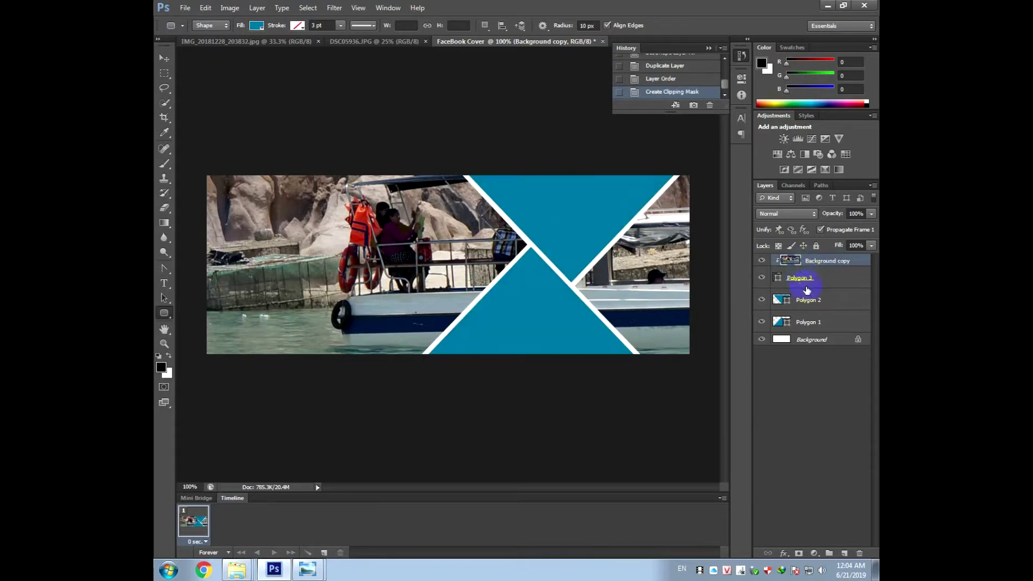
key("ctrl+t")
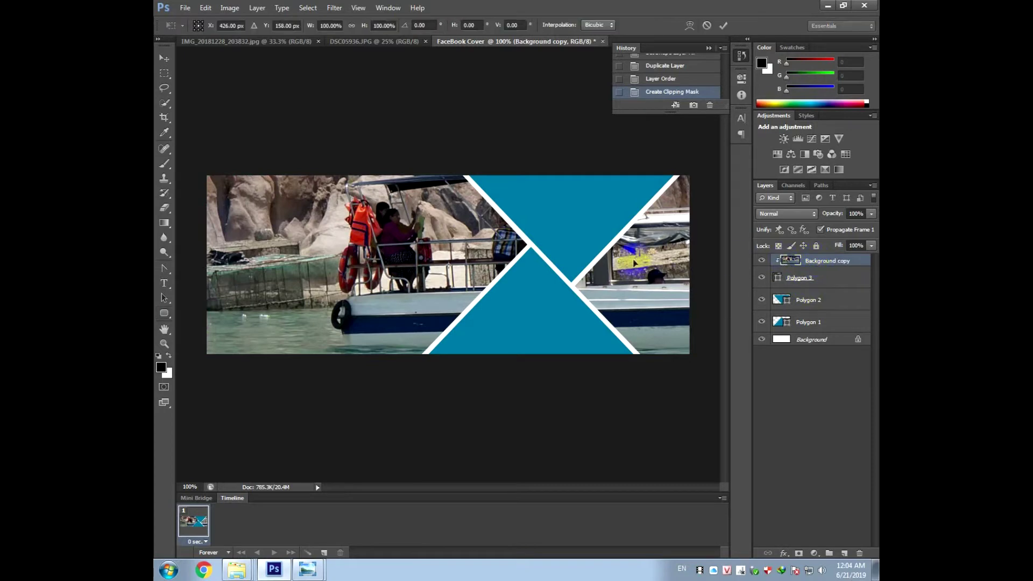
- Scale down and reposition the clipped jet-ski photo with Free Transform
key("ctrl+minus")
key("ctrl+minus")
left_click_drag(568, 272, 286, 267)
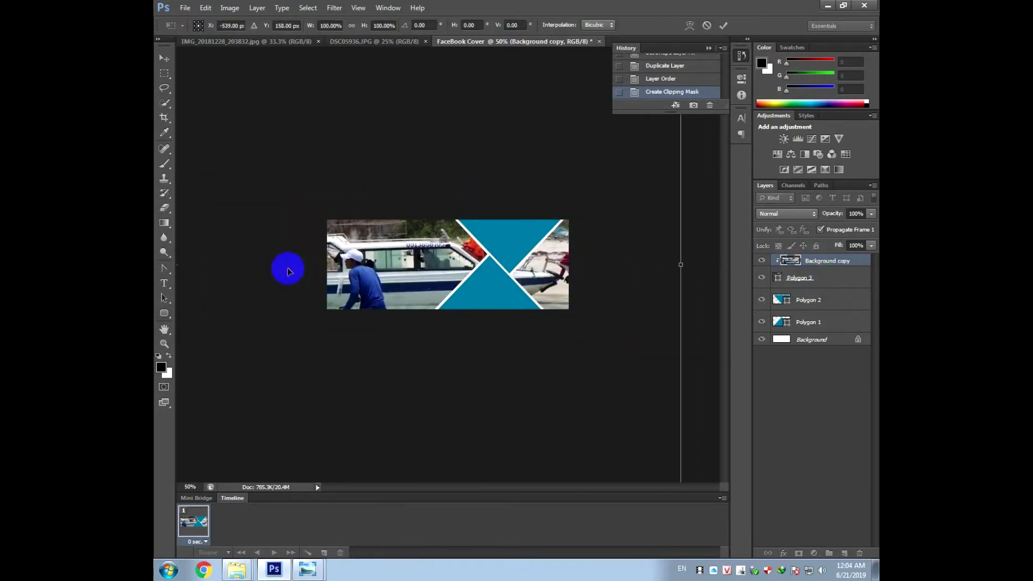
key("ctrl+minus")
left_click_drag(564, 122, 460, 221)
left_click_drag(346, 281, 538, 237)
left_click_drag(635, 148, 481, 235)
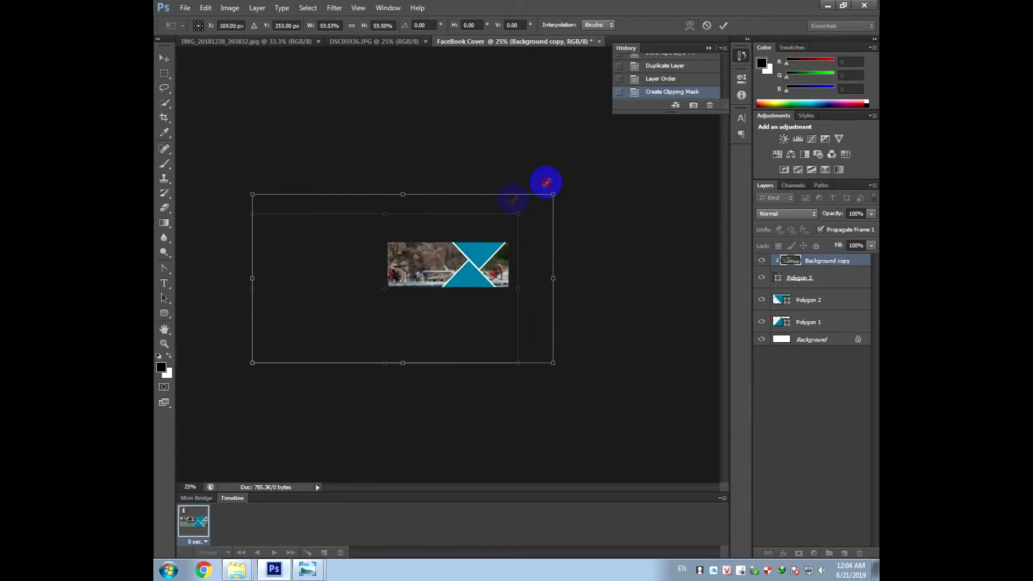
mouse_move(424, 277)
left_mouse_down()
mouse_move(454, 237)
mouse_move(405, 260)
left_mouse_up()
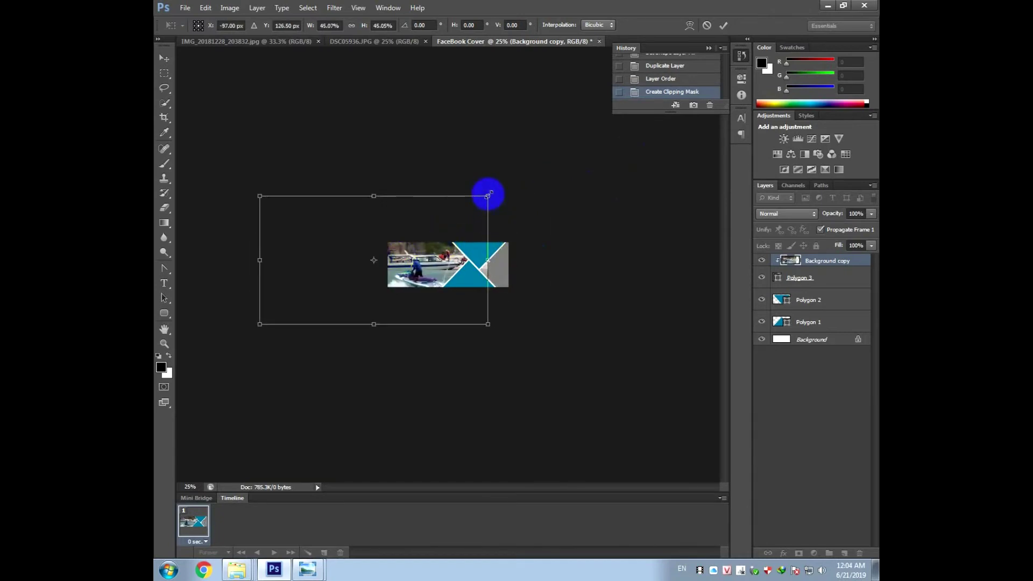
left_click_drag(487, 196, 458, 213)
left_click_drag(433, 279, 443, 273)
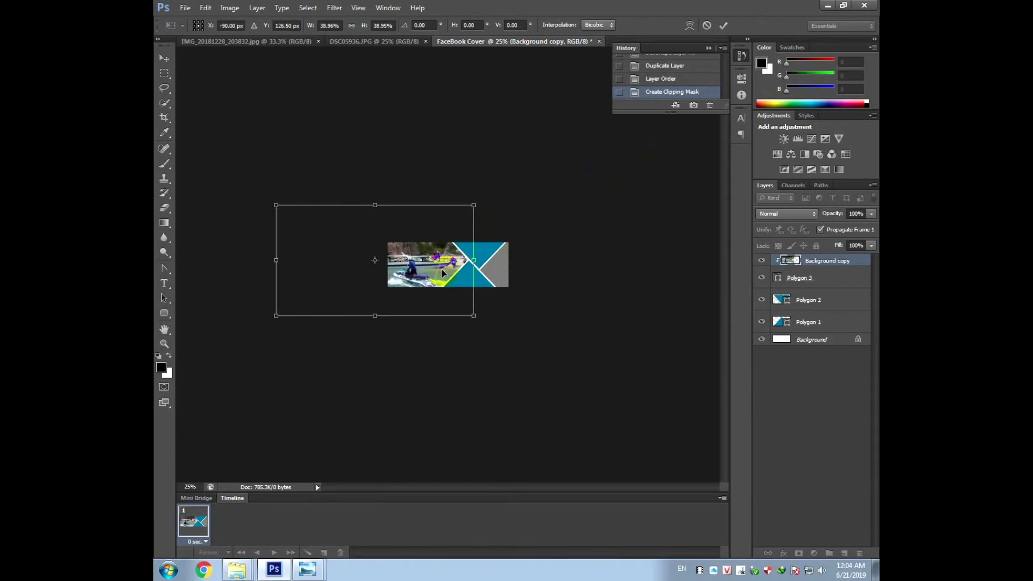
- Fine-tune the photo's size and position around the jet-ski, then commit the transform
key("ctrl+plus")
key("ctrl+plus")
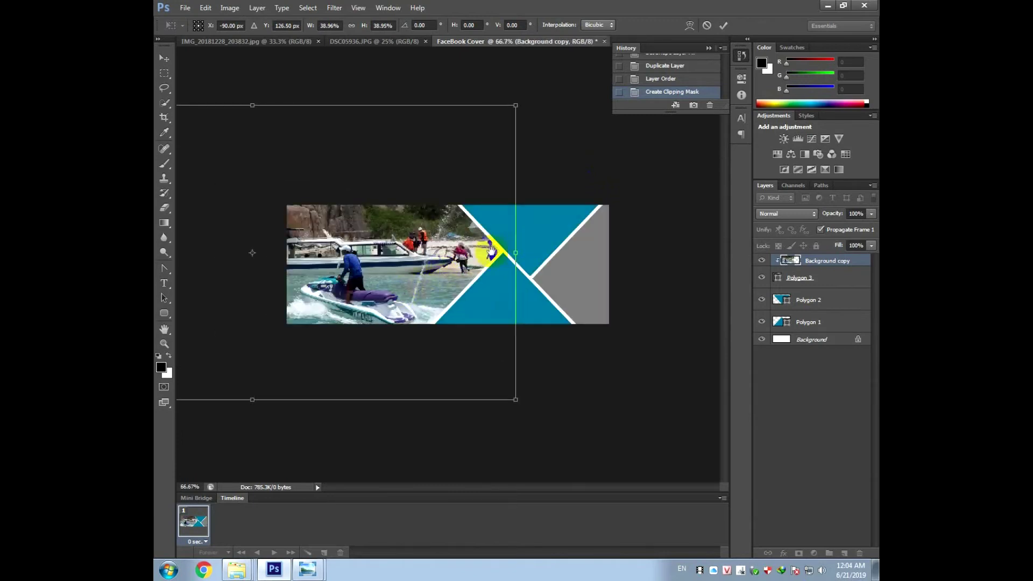
left_click_drag(350, 275, 352, 240)
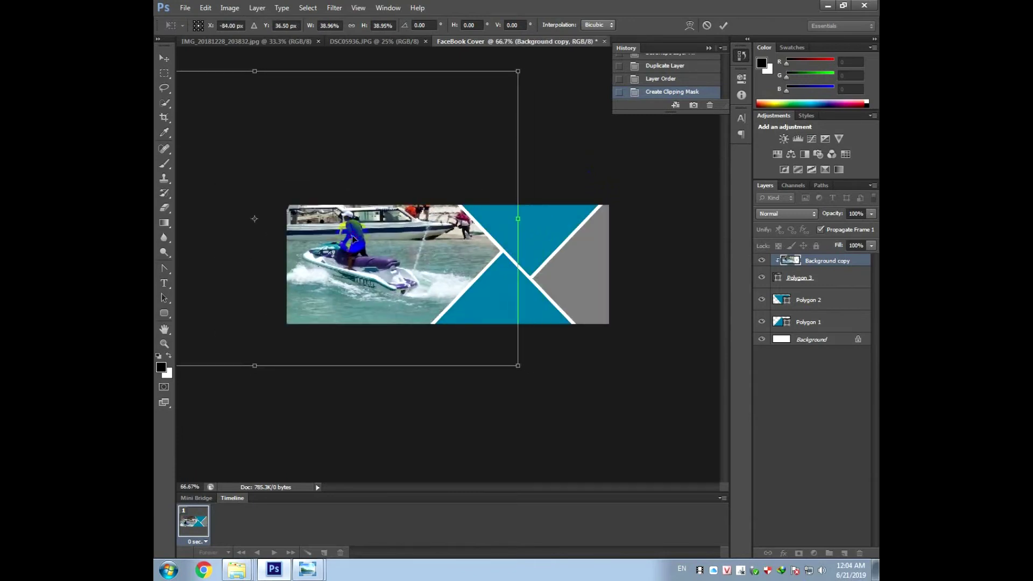
mouse_move(519, 73)
left_mouse_down()
mouse_move(330, 254)
mouse_move(469, 244)
left_mouse_up()
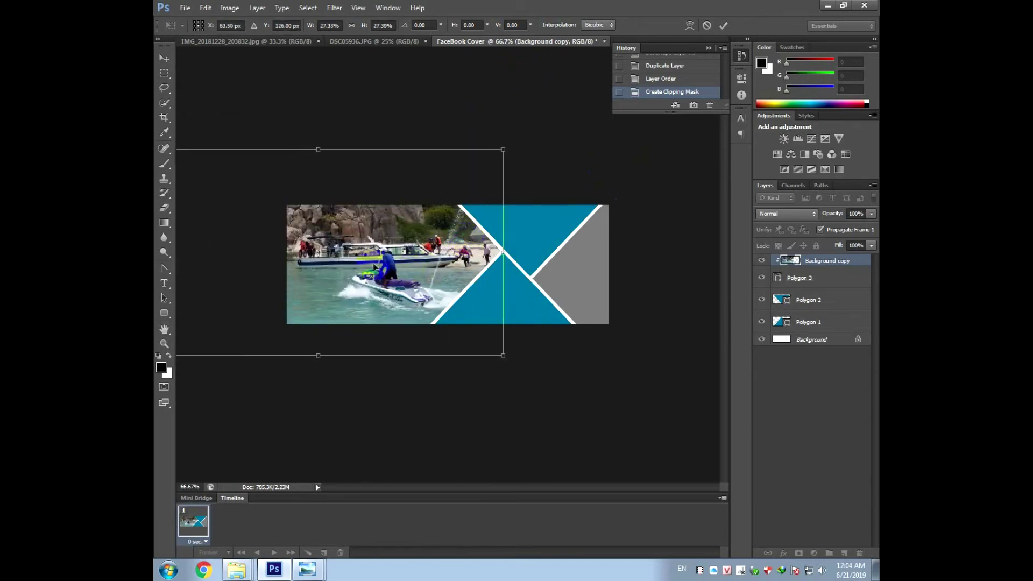
left_click_drag(503, 151, 427, 190)
mouse_move(348, 254)
left_mouse_down()
mouse_move(439, 248)
mouse_move(425, 242)
left_mouse_up()
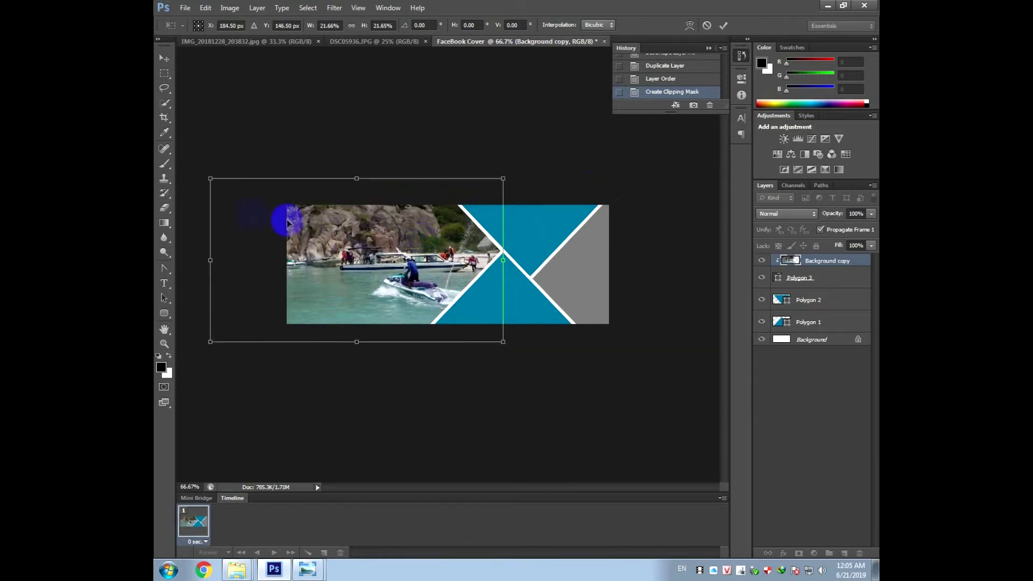
left_click_drag(211, 179, 237, 193)
left_click_drag(238, 342, 264, 327)
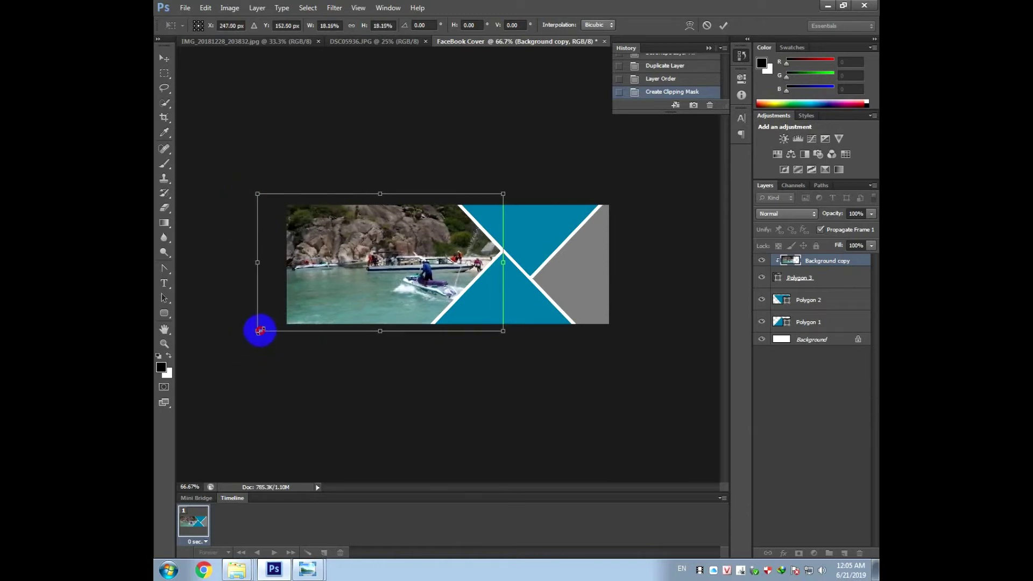
key("ctrl+plus")
key("ctrl+plus")
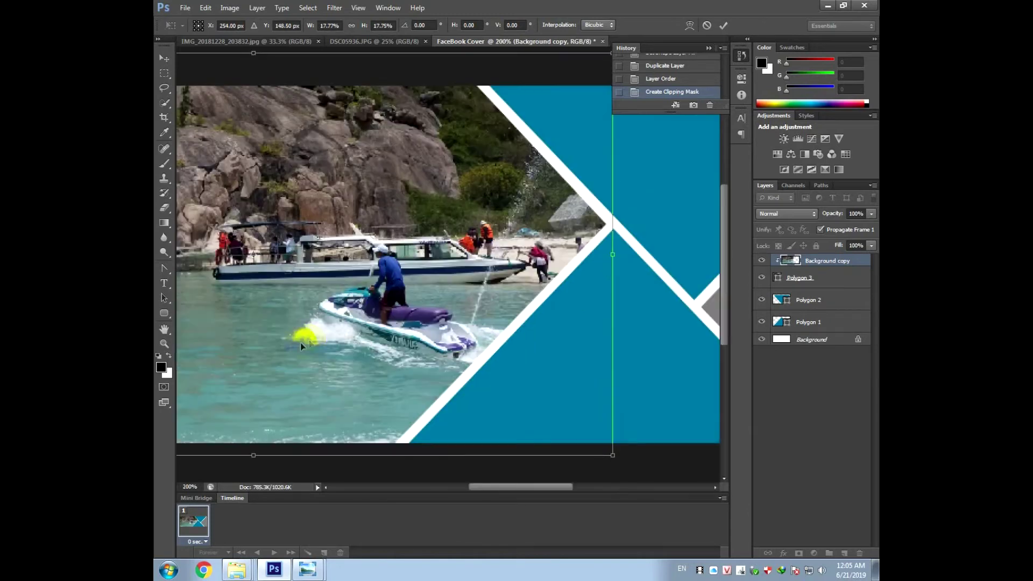
left_click_drag(416, 318, 408, 315)
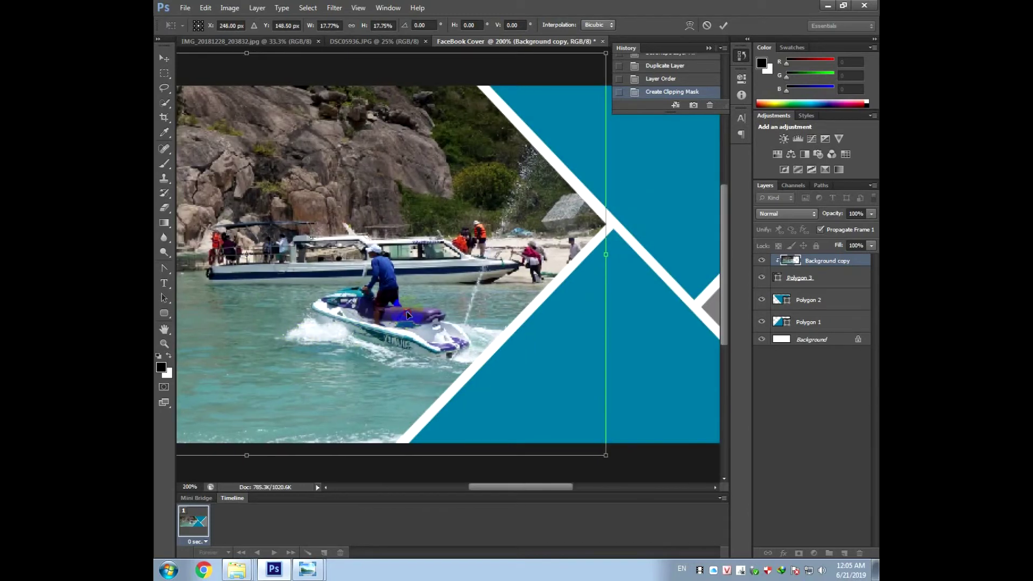
key("ctrl+minus")
key("ctrl+minus")
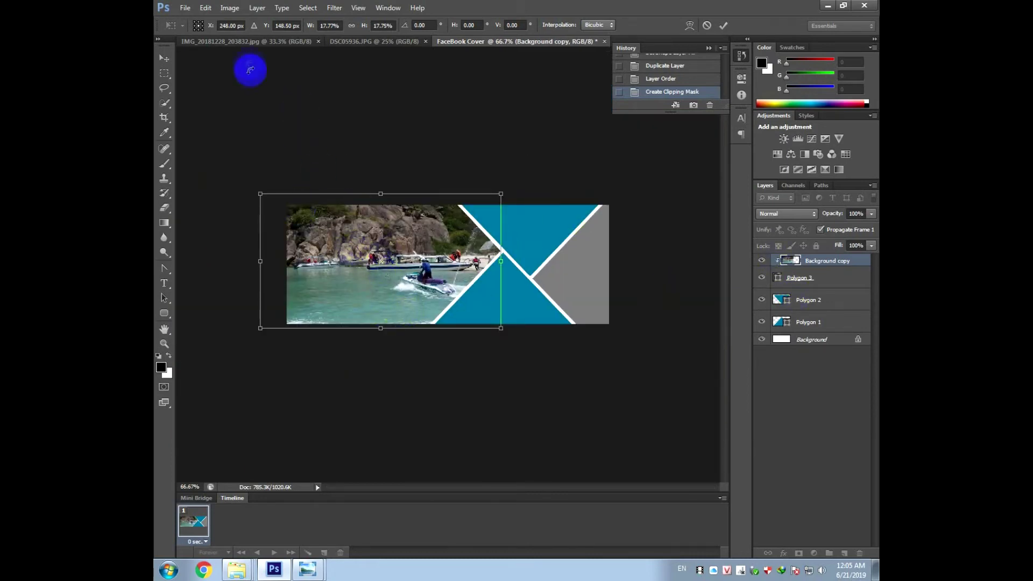
left_click(724, 26)
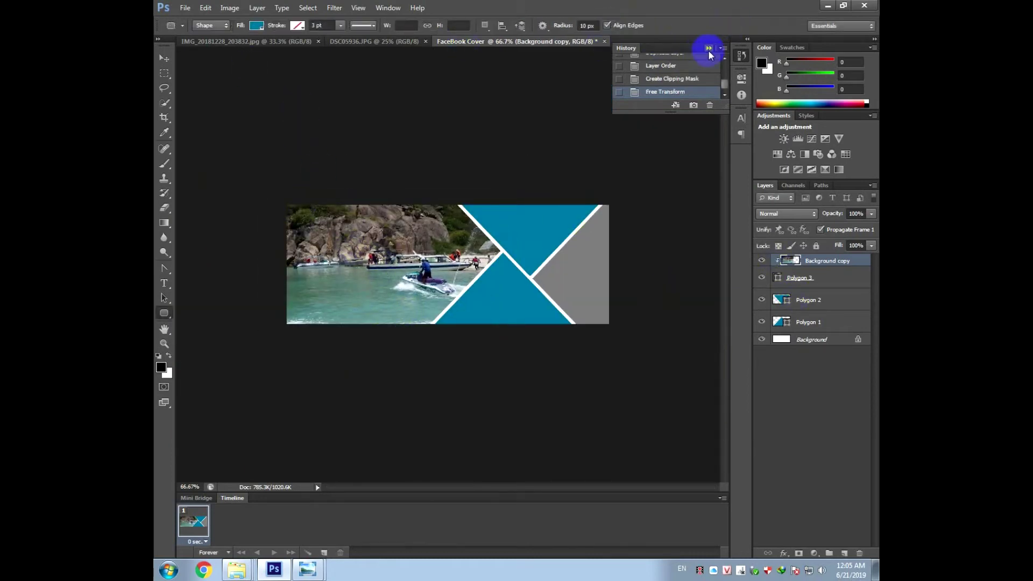
- Commit the photo resize and select the lower Polygon 1 triangle layer
left_click(709, 47)
key("ctrl+plus")
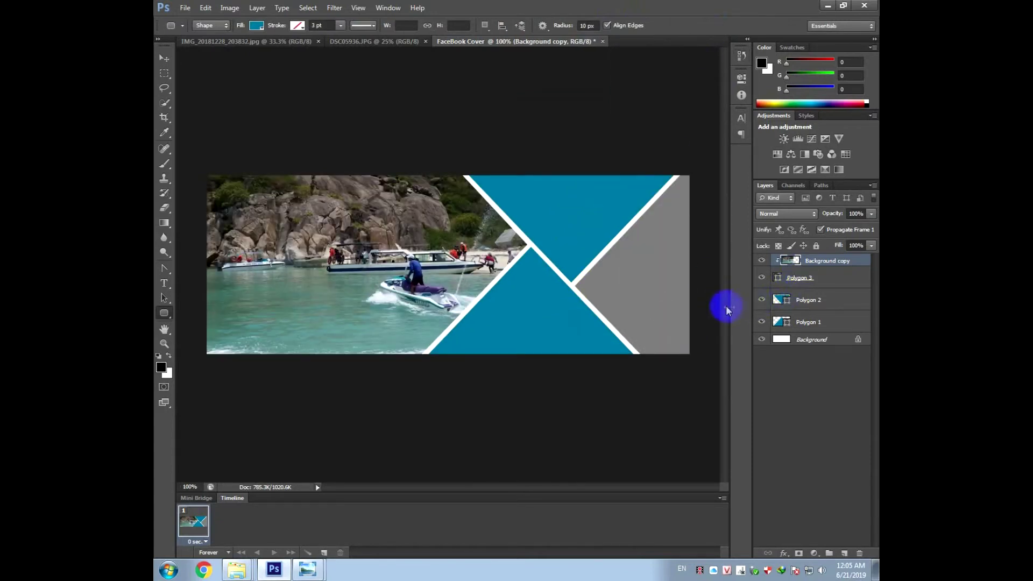
left_click(794, 280)
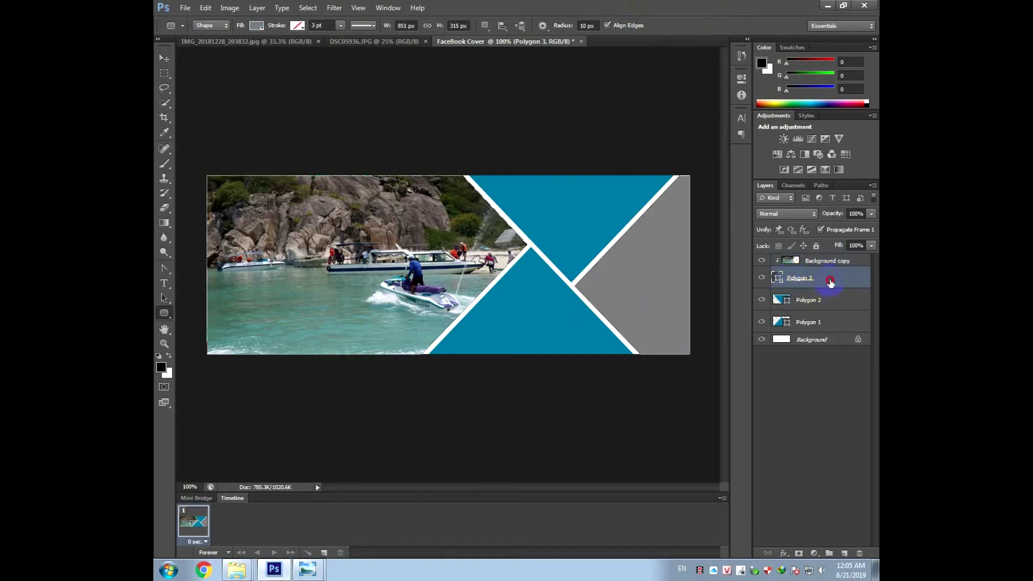
key("v")
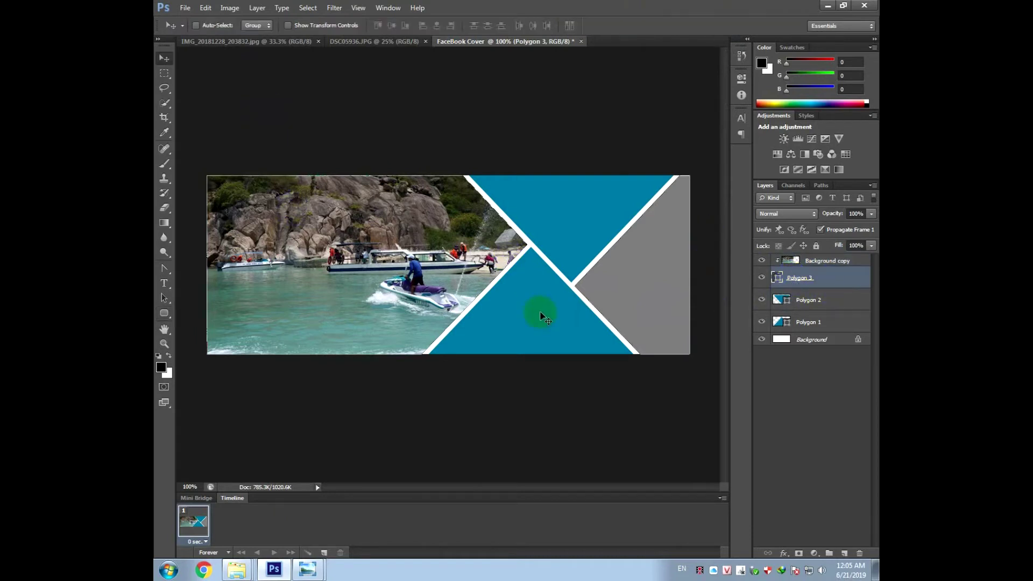
left_click(797, 322)
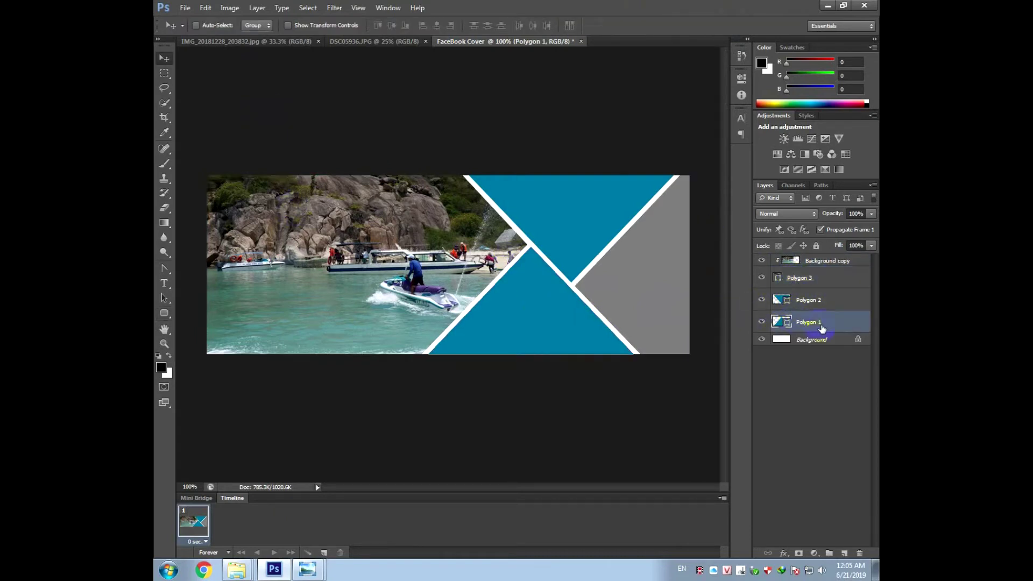
left_click(777, 322)
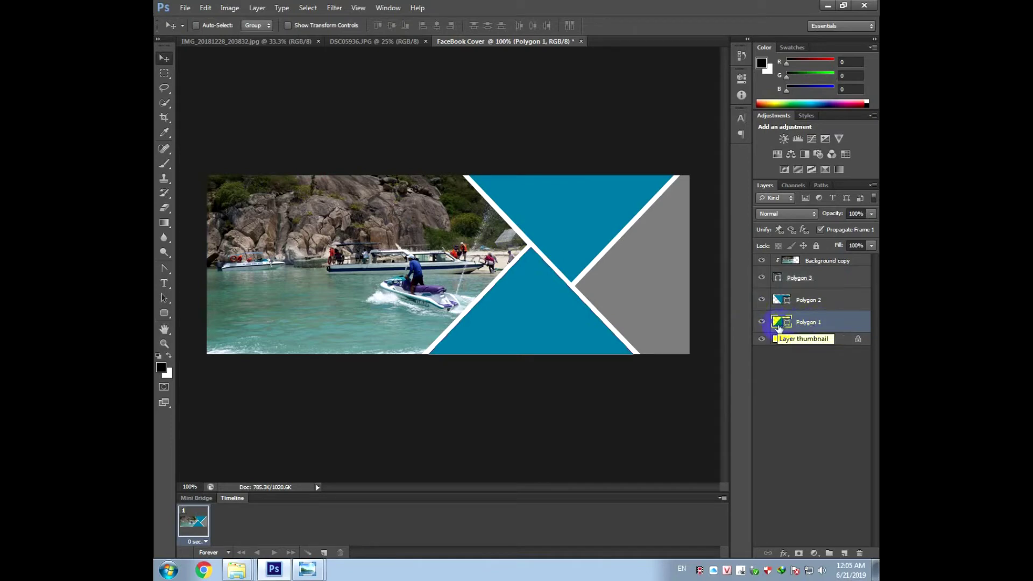
- Try cyan fills on the lower triangle, leaving it dark teal-blue
key("u")
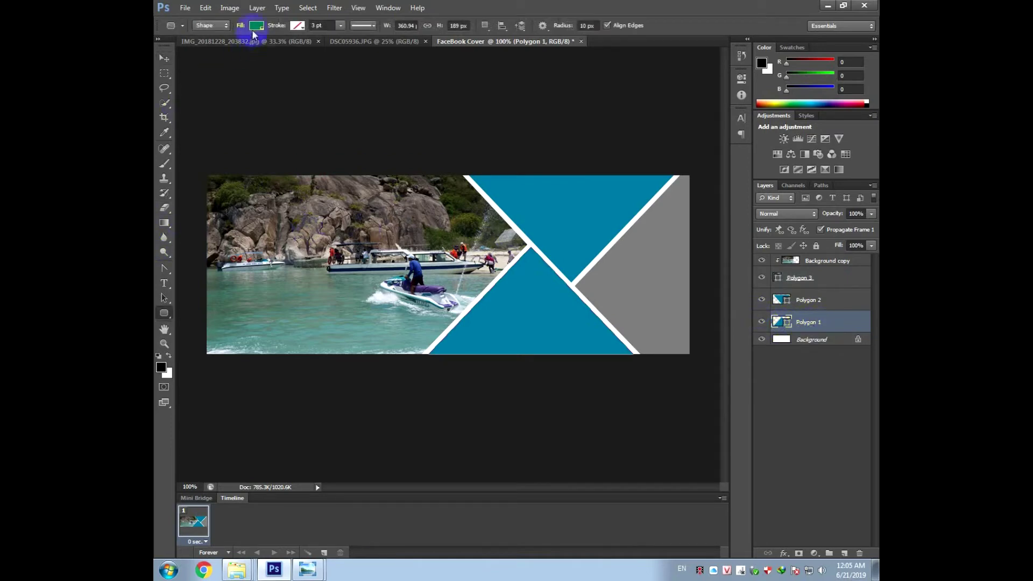
left_click(256, 25)
left_click(256, 111)
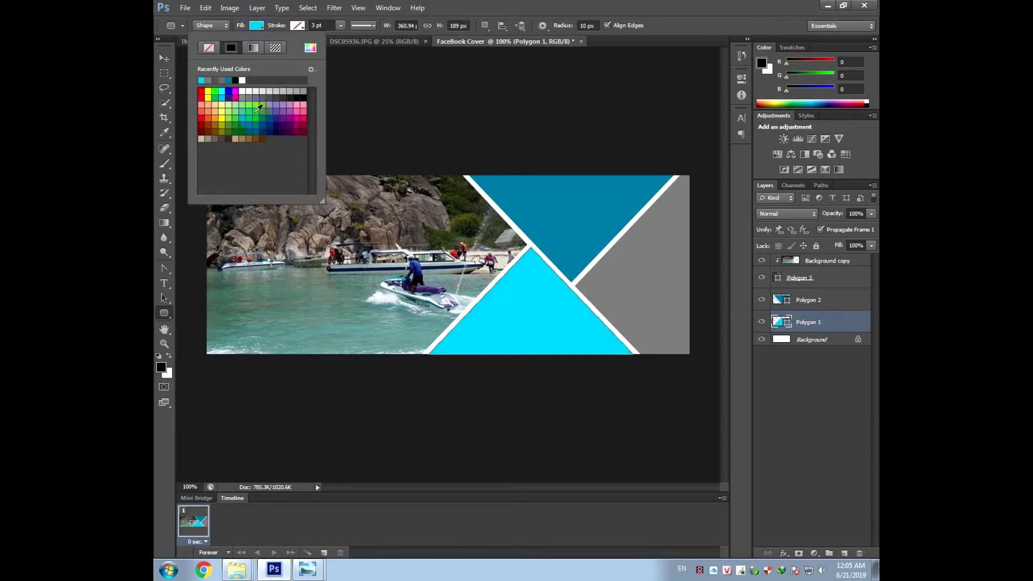
left_click(257, 125)
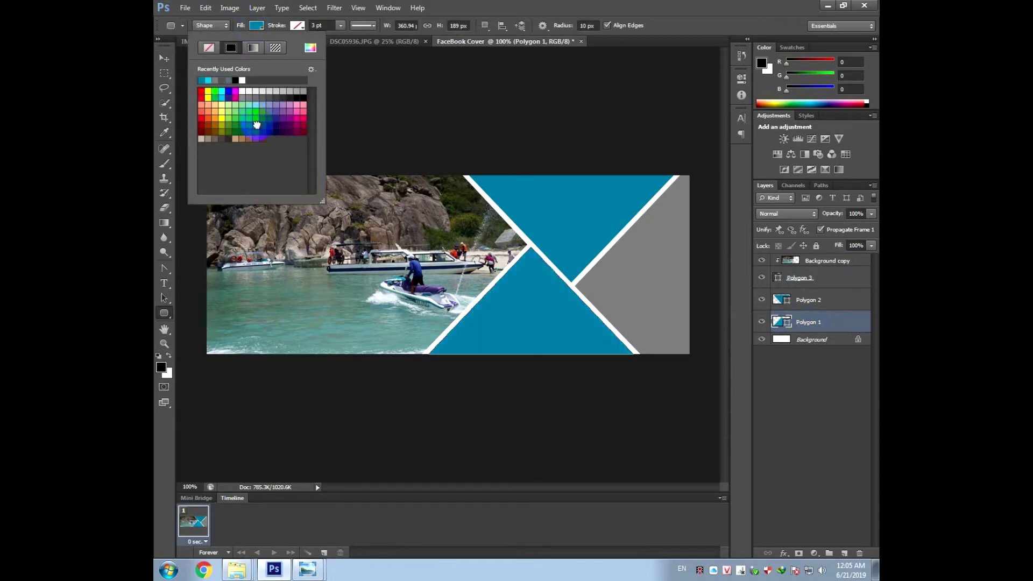
left_click(256, 118)
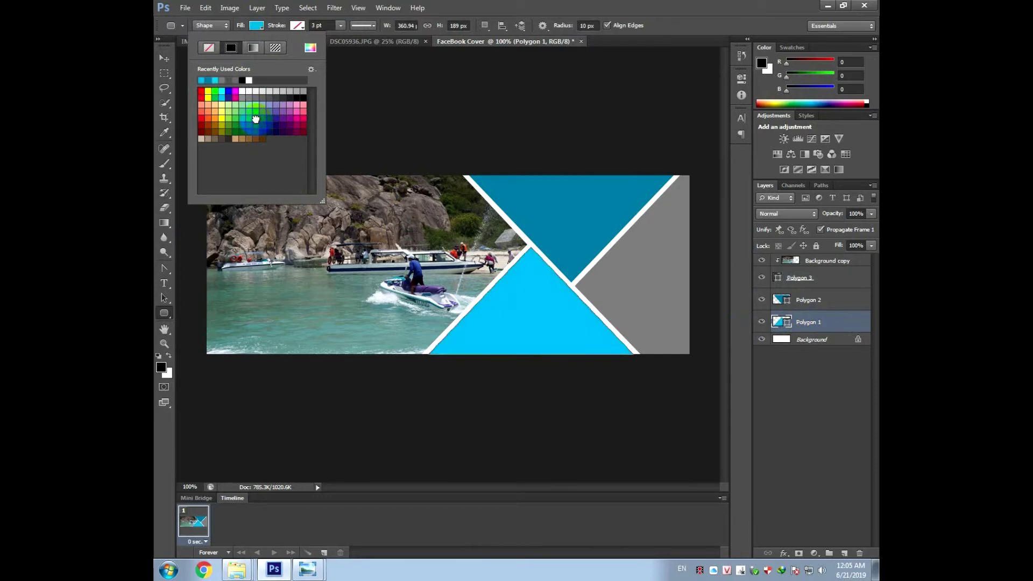
left_click(256, 124)
- Fill the upper Polygon 2 triangle with bright cyan, then select Background copy
left_click(791, 304)
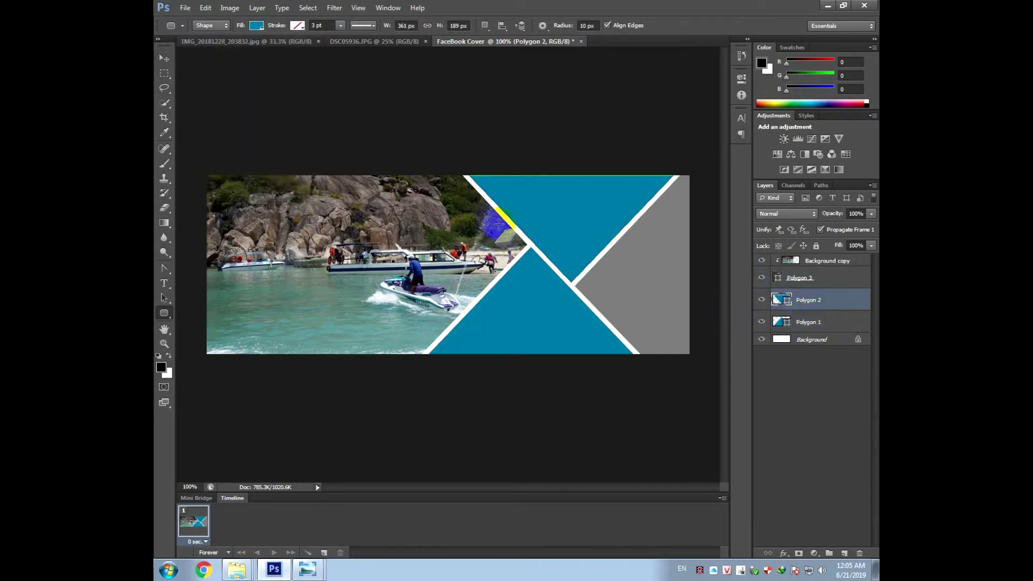
left_click(257, 26)
left_click(256, 119)
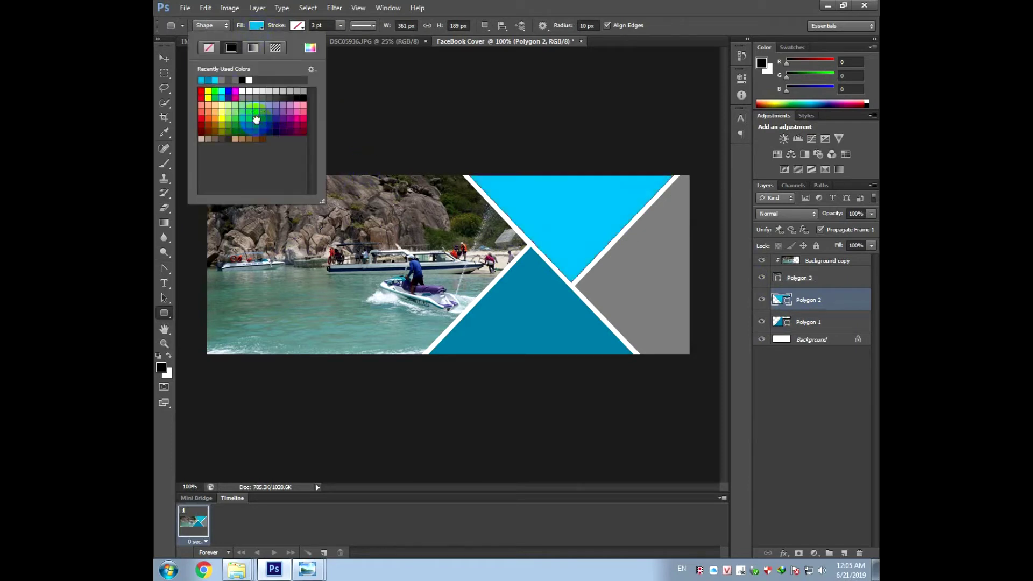
left_click(261, 119)
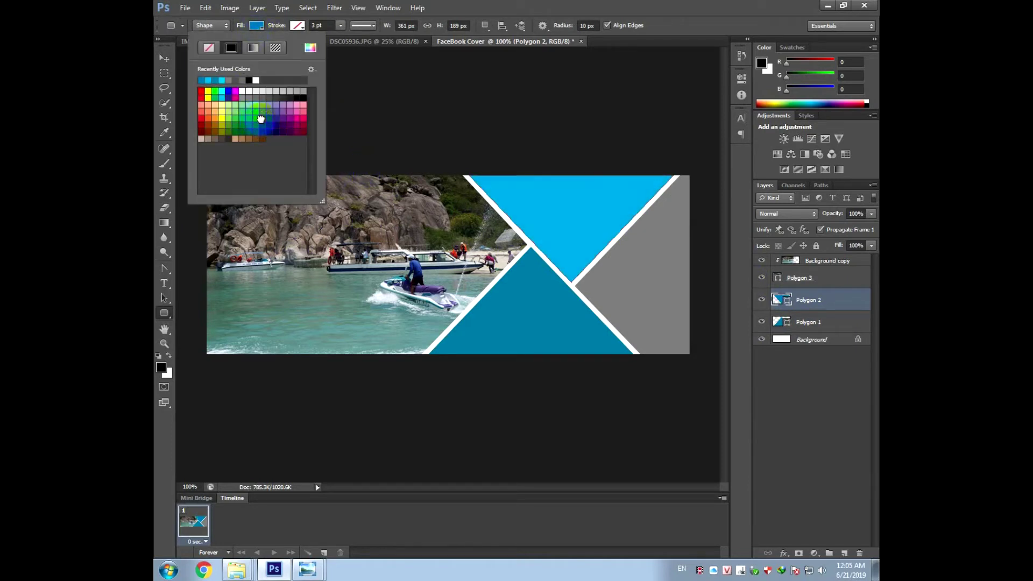
left_click(255, 117)
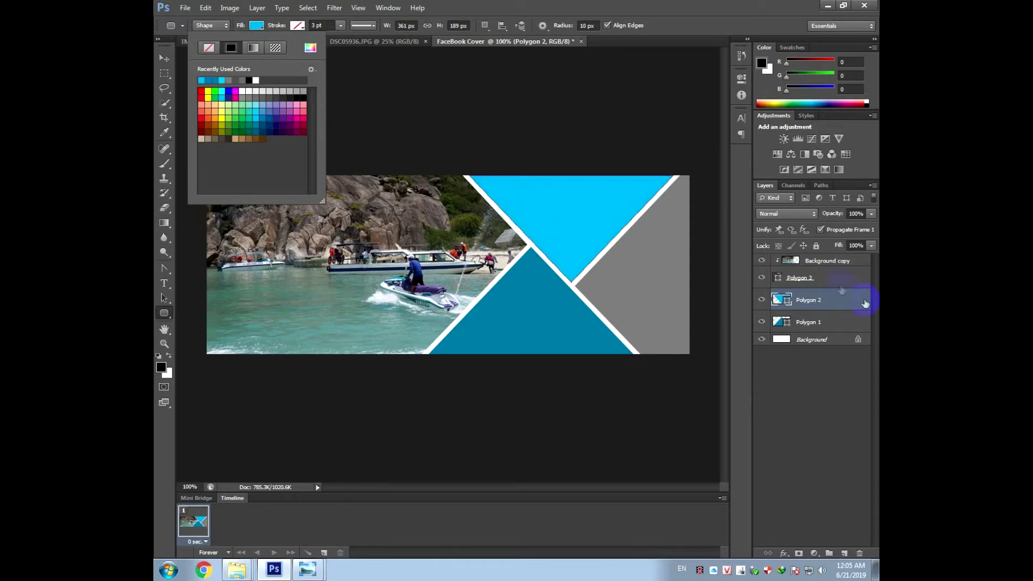
left_click(834, 300)
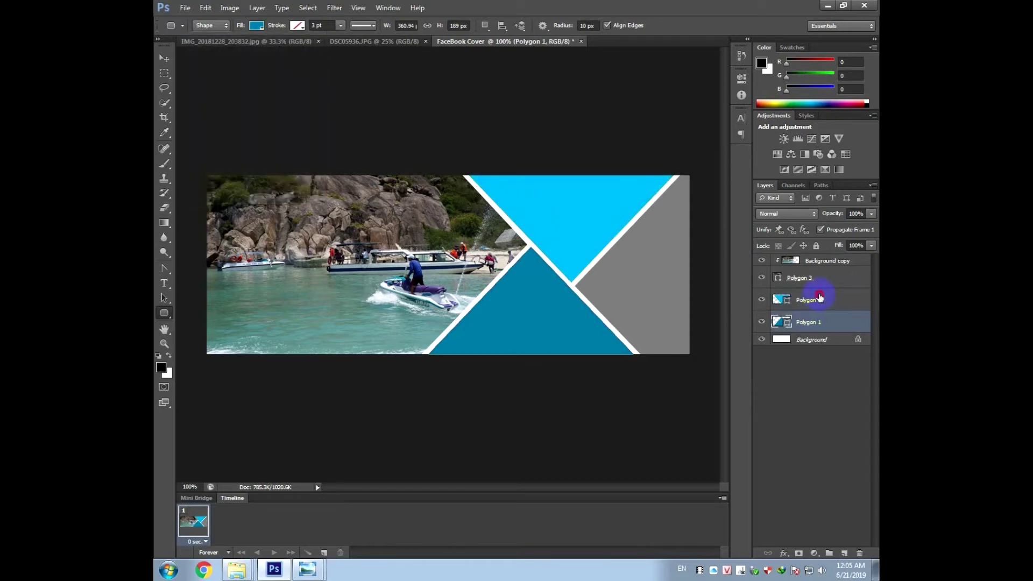
left_click(816, 261)
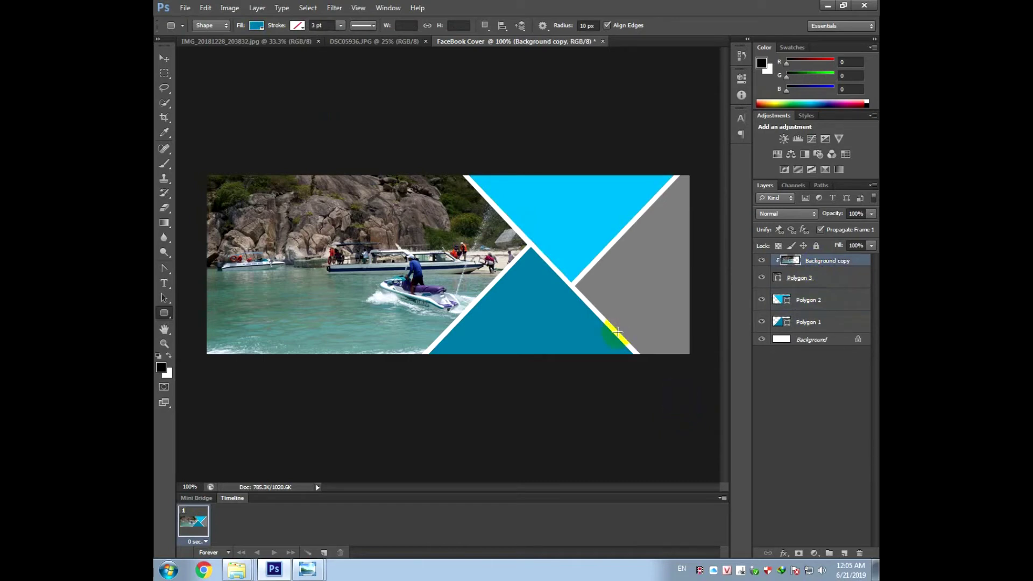
key("ctrl+plus")
- Type 'LOGO COMPANY' near the top of the upper cyan triangle
left_click_drag(600, 296, 408, 265)
left_click(164, 283)
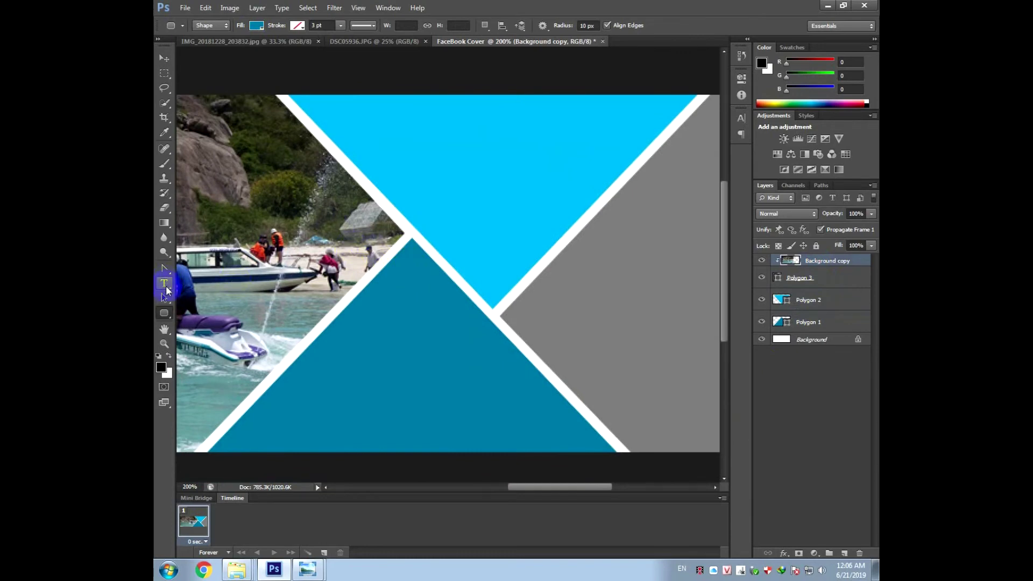
left_click(164, 284)
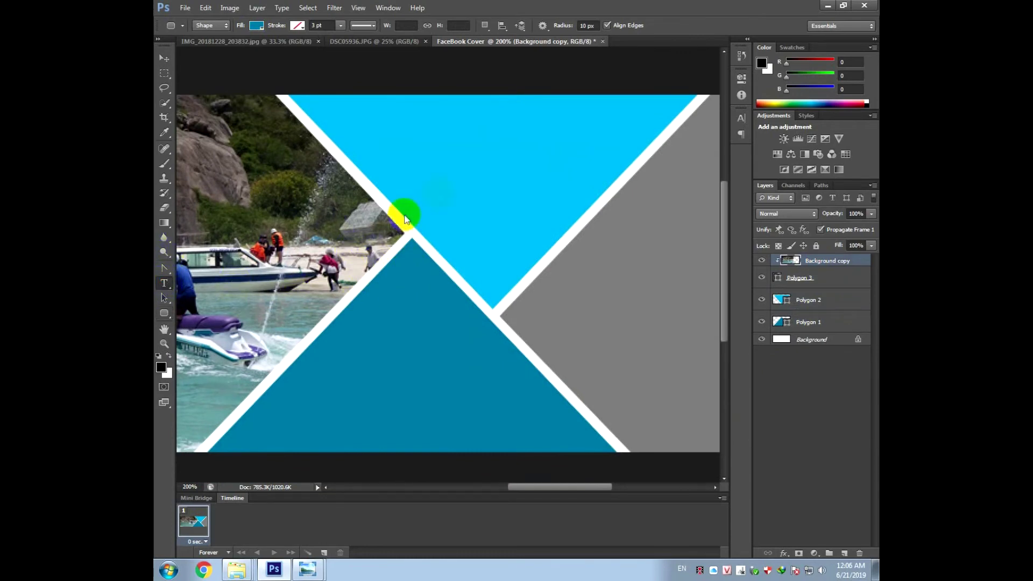
left_click(438, 162)
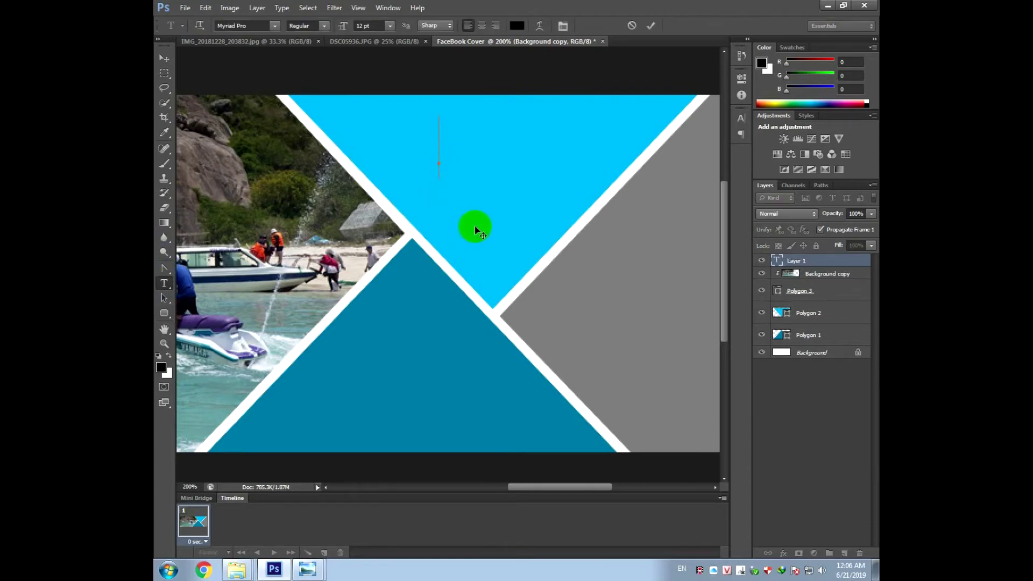
type("CO")
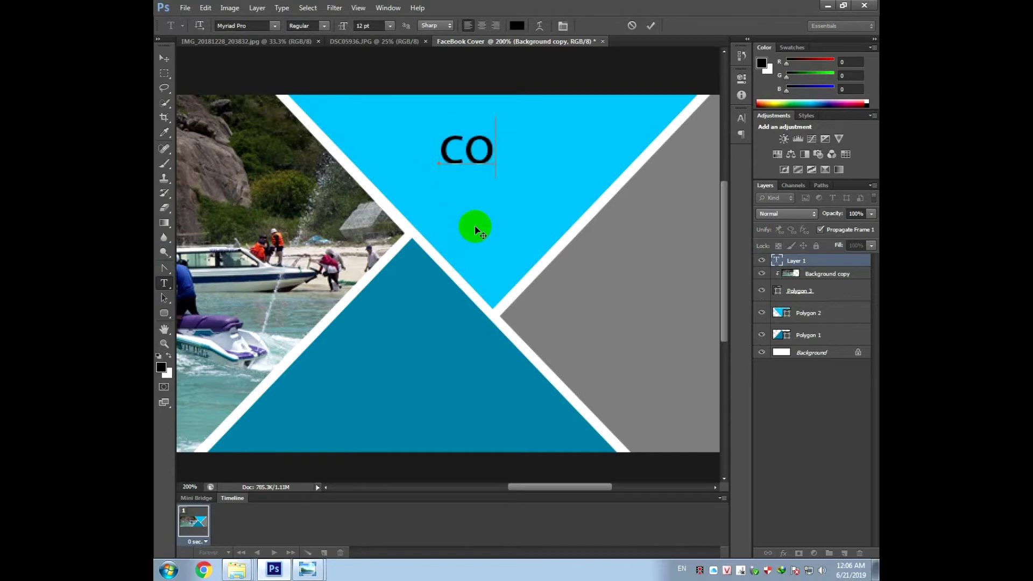
type("m")
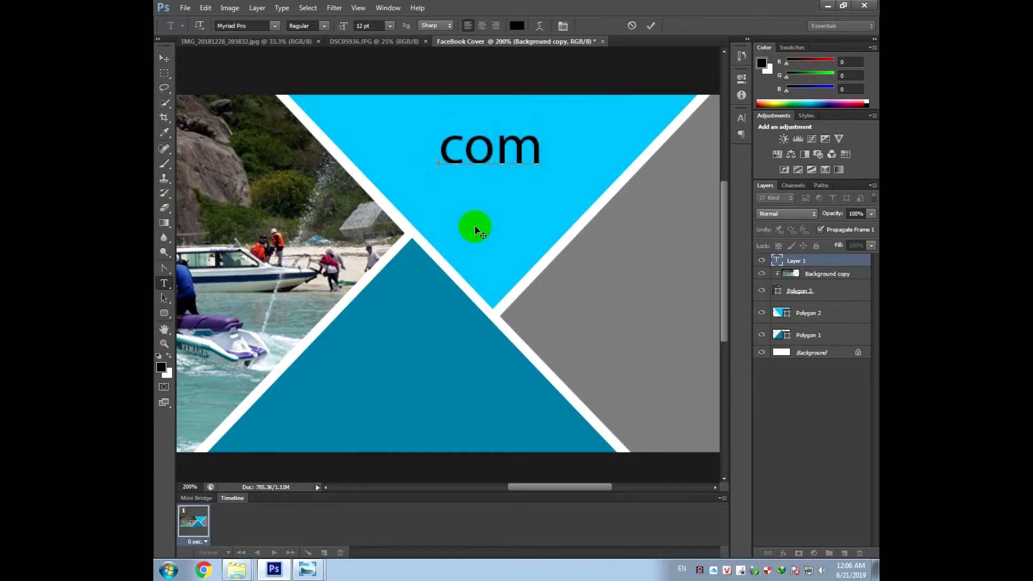
key("BackSpace")
key("BackSpace")
key("BackSpace")
type("C")
key("BackSpace")
type("LOGO COM")
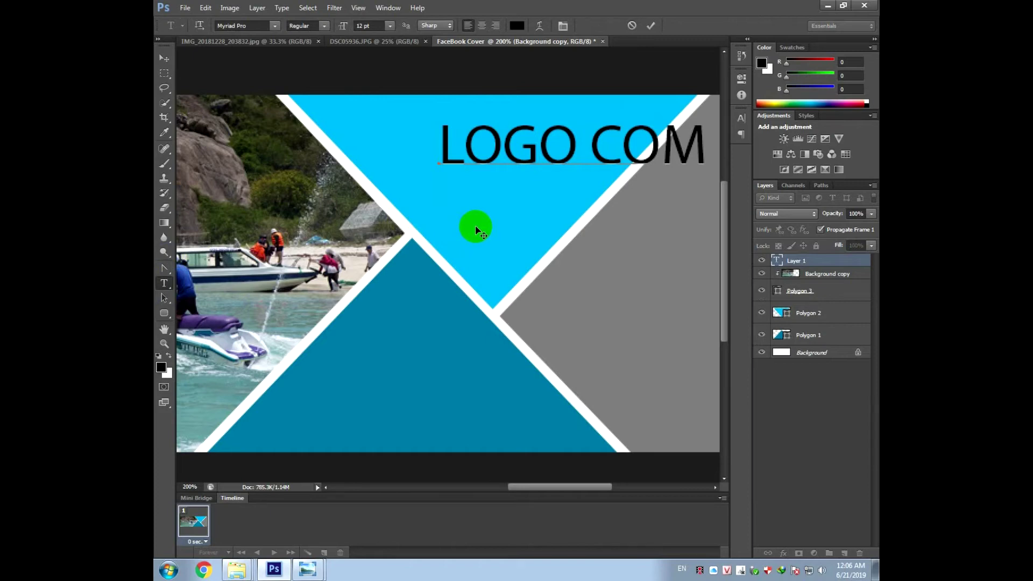
type("P")
- Shrink the LOGO COMPANY text to 6 pt and nudge it up-left in the triangle
key("ctrl+a")
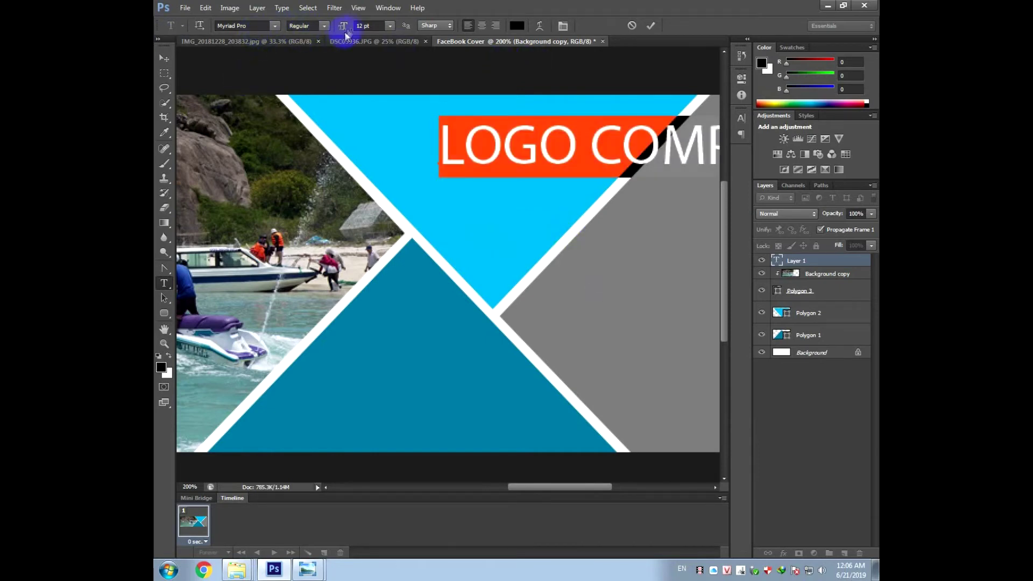
left_click_drag(343, 28, 340, 28)
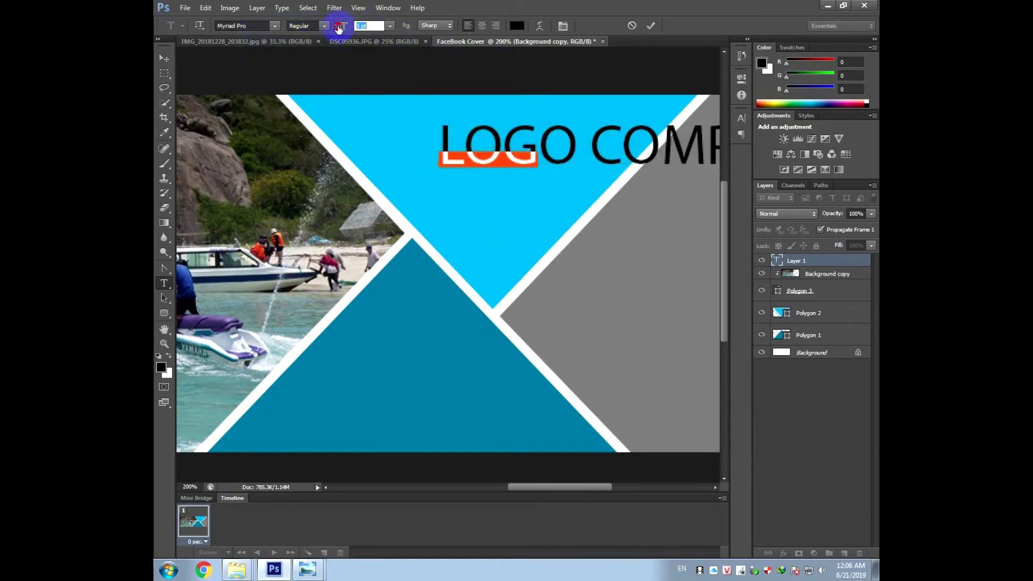
left_click(164, 58)
left_click(497, 150)
left_click_drag(498, 151, 490, 143)
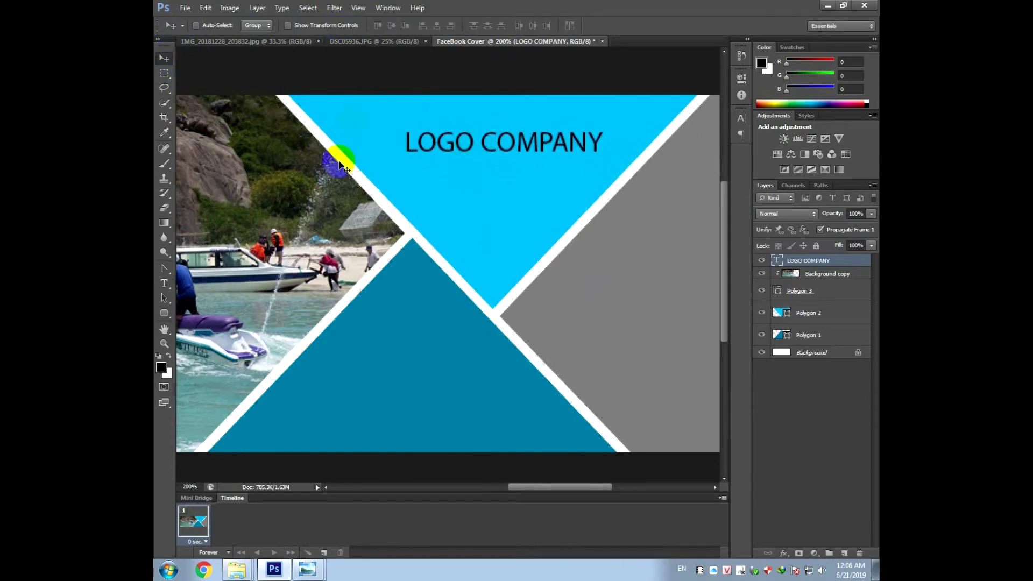
- Set the LOGO COMPANY text to the UTM Avo font in white
key("t")
left_click(251, 26)
type("UT")
type("M Avo")
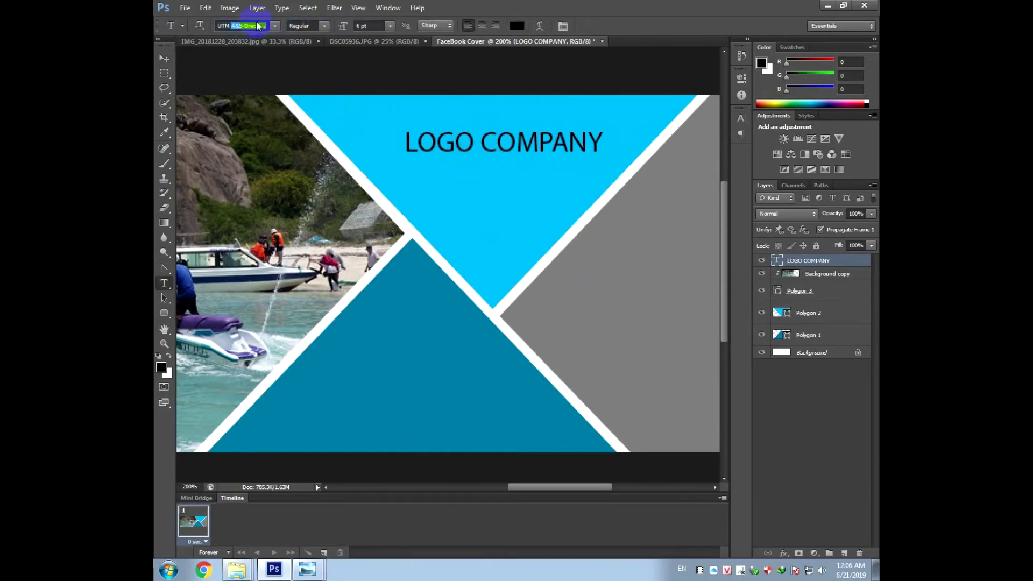
key("Return")
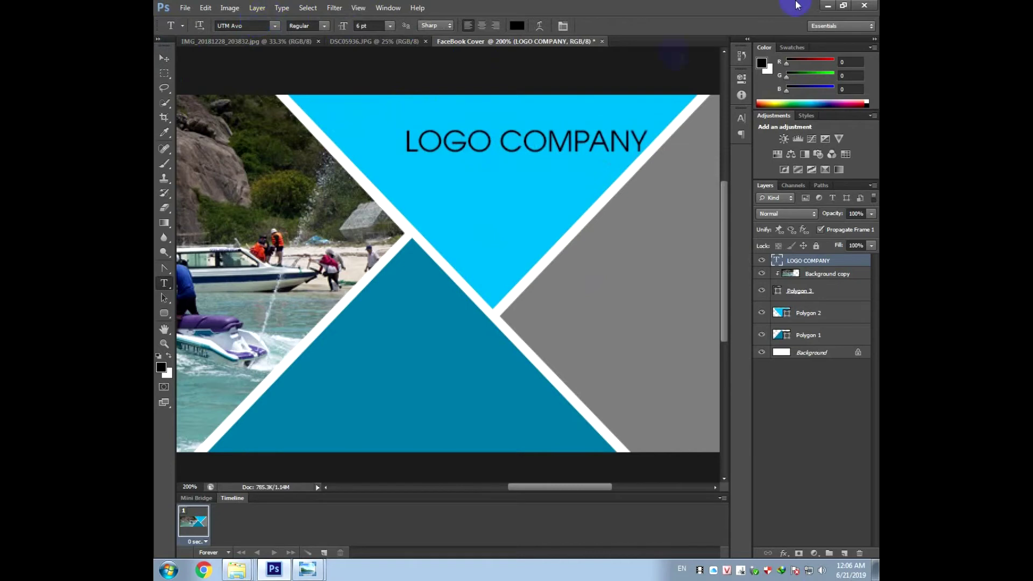
left_click(517, 25)
left_click(366, 153)
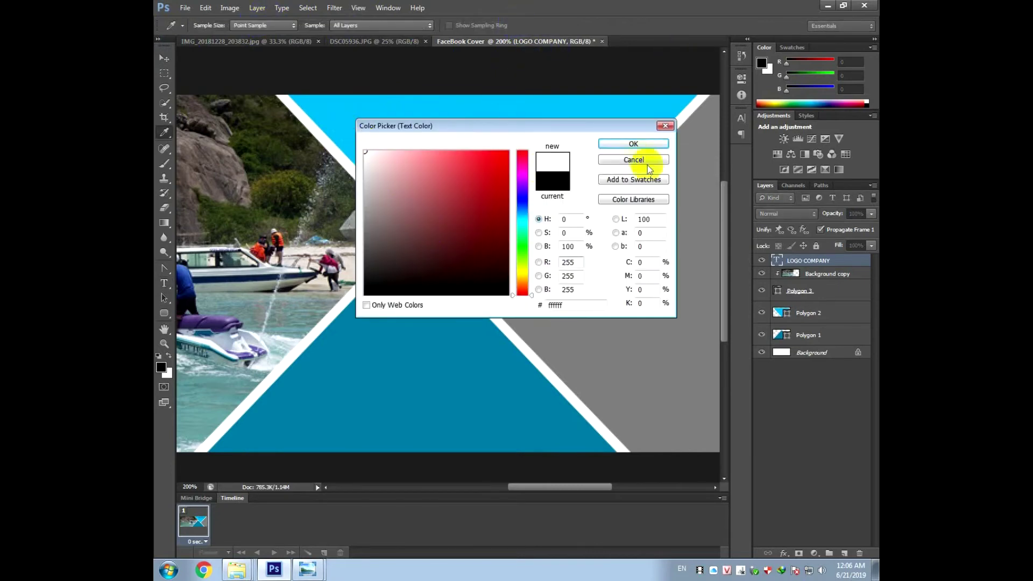
left_click(627, 143)
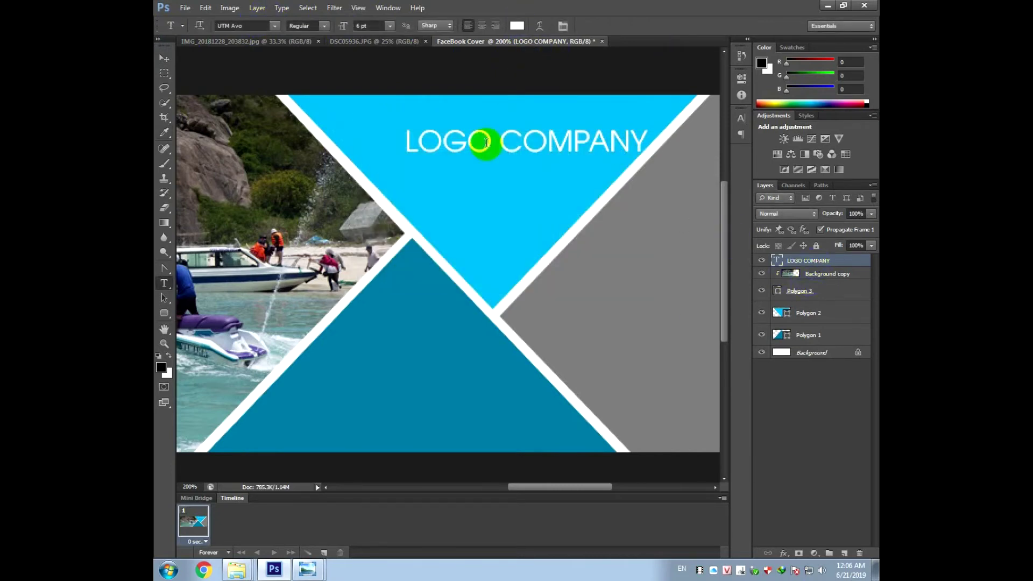
- Make LOGO COMPANY bold and slightly smaller, and centre it in the cyan triangle
left_click(325, 27)
left_click(325, 27)
left_click(307, 56)
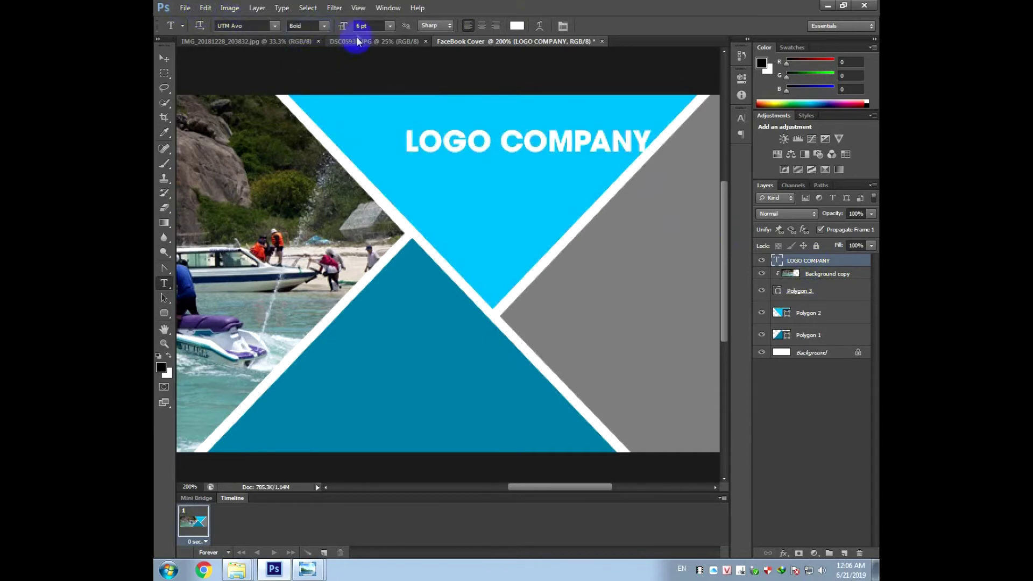
left_click_drag(344, 31, 341, 31)
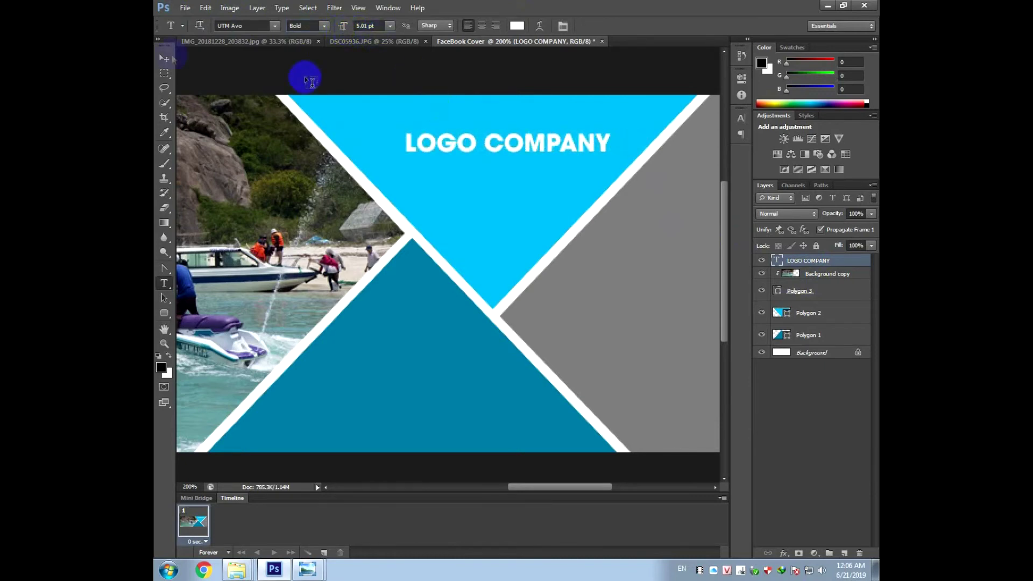
left_click(165, 58)
left_click(499, 155)
left_click_drag(499, 155, 491, 164)
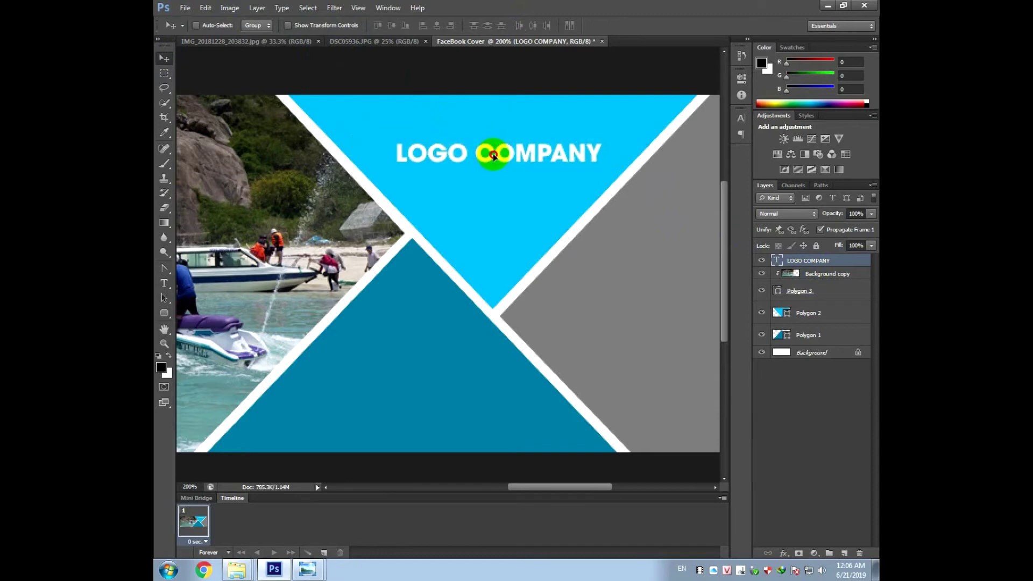
key("ctrl+minus")
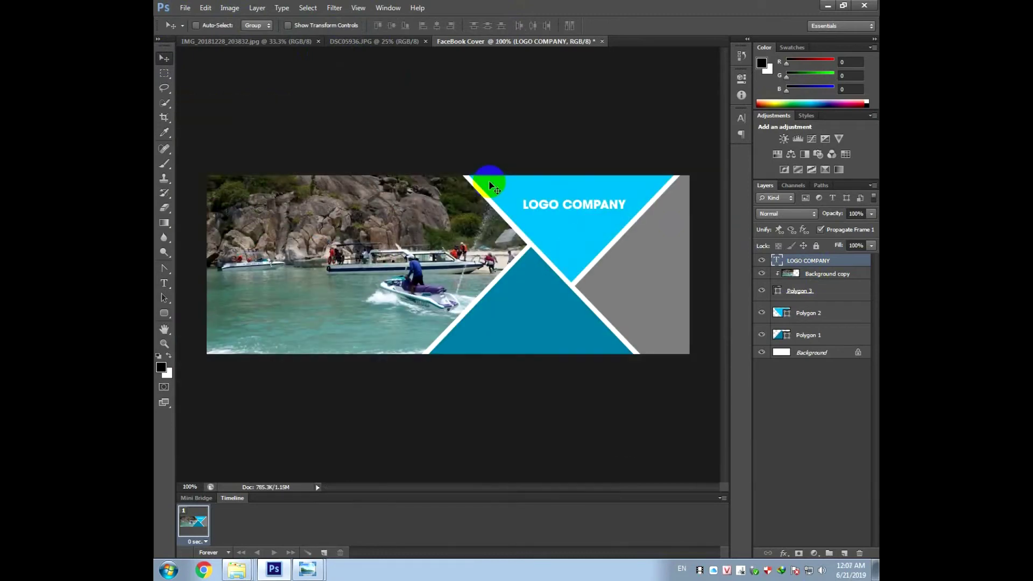
left_click_drag(571, 210, 571, 212)
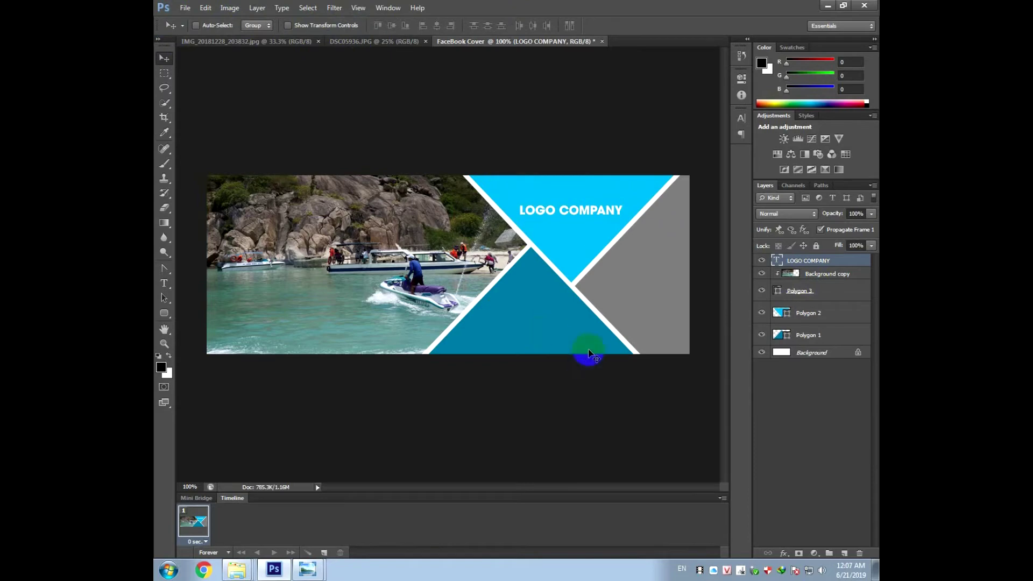
left_click(183, 9)
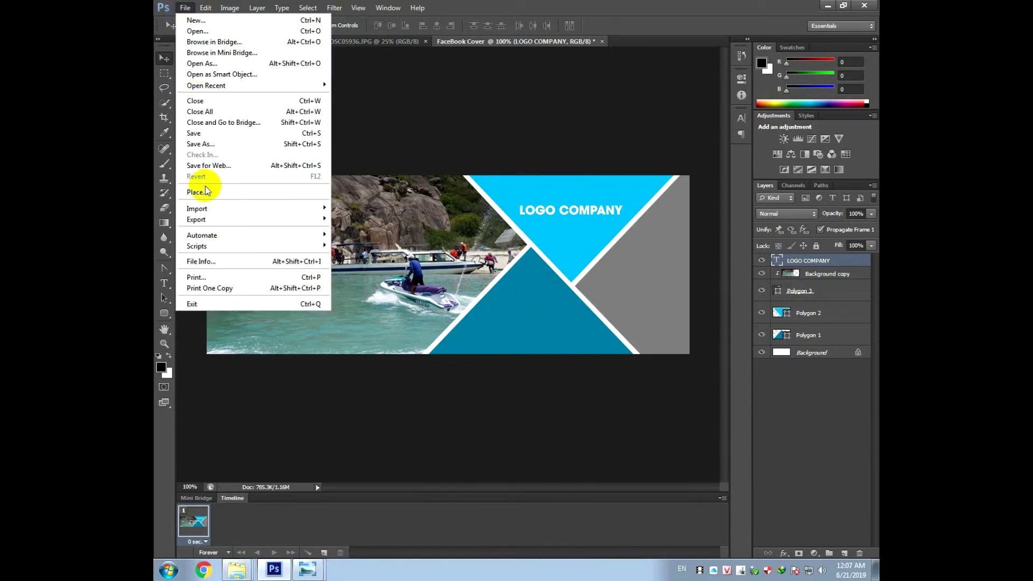
- Open grid-world.psd from the web icons folder
left_click(197, 32)
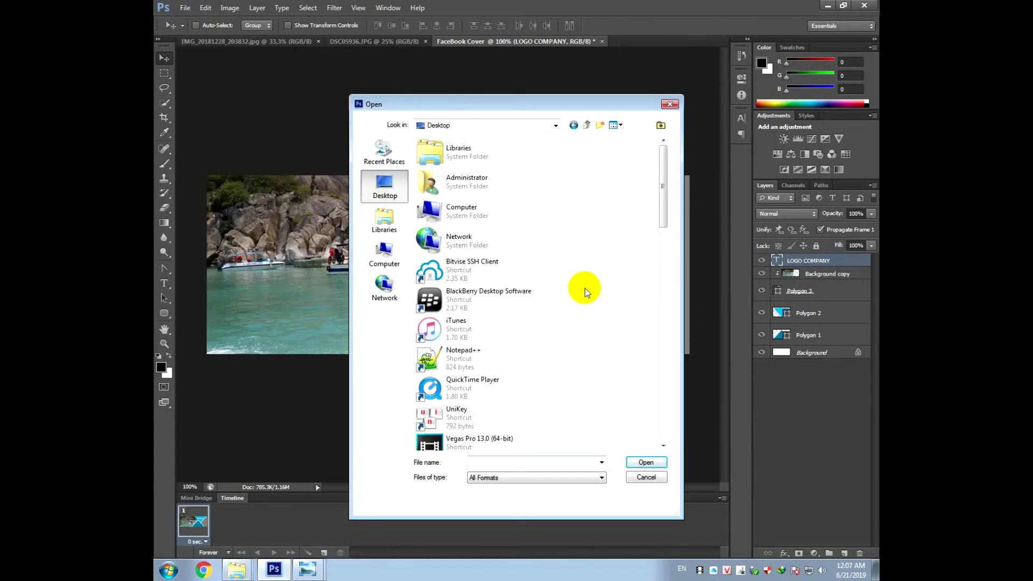
scroll(586, 288, "down", 10)
double_click(440, 199)
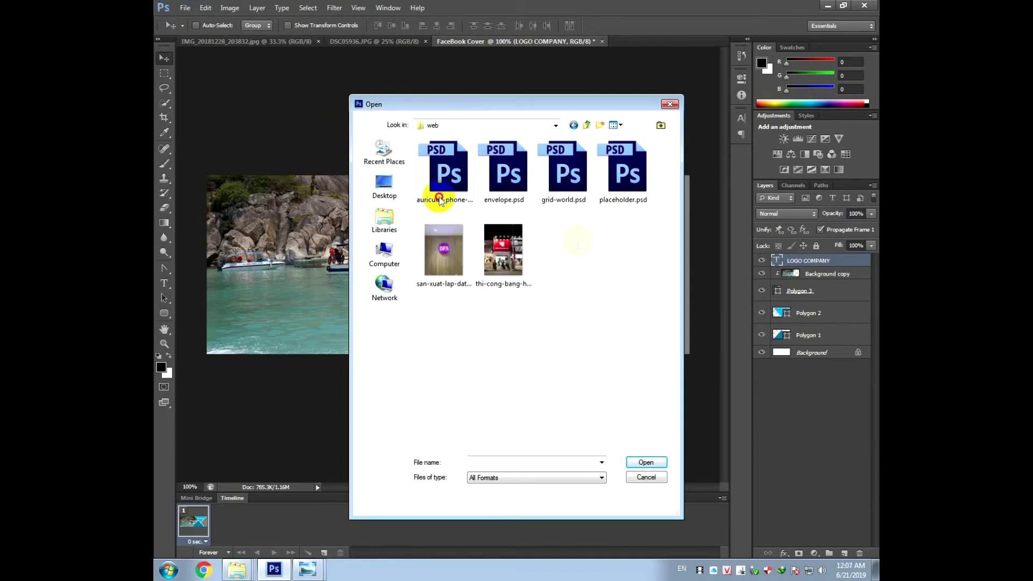
left_click(556, 176)
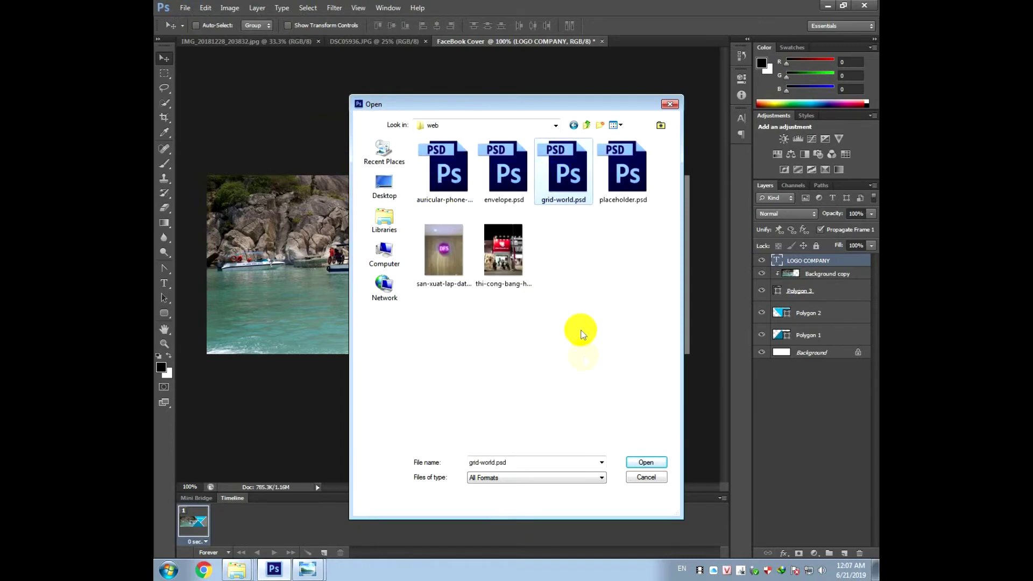
left_click(643, 462)
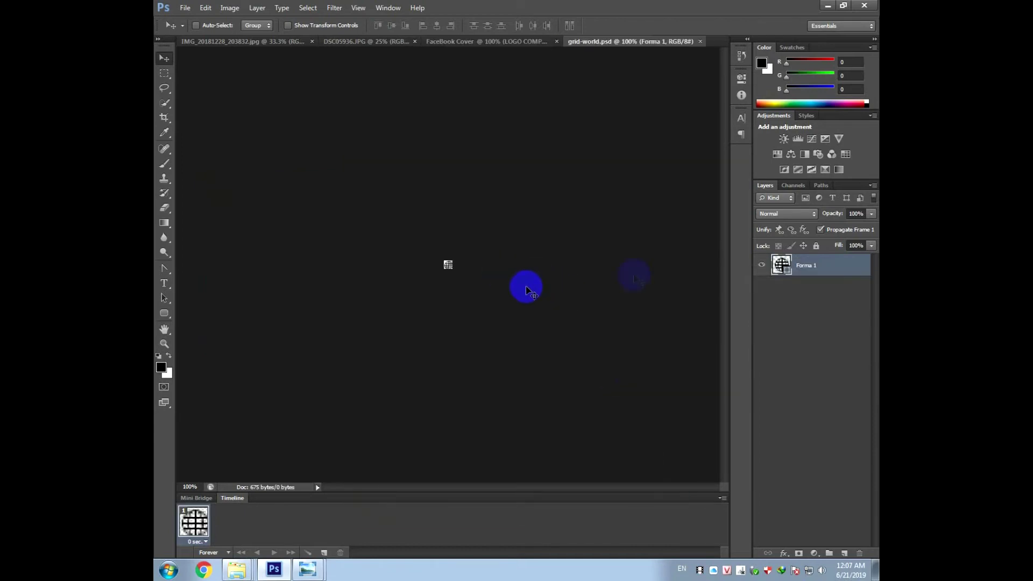
- Duplicate the Forma 1 layer into the FaceBook Cover document and return to the cover
right_click(799, 267)
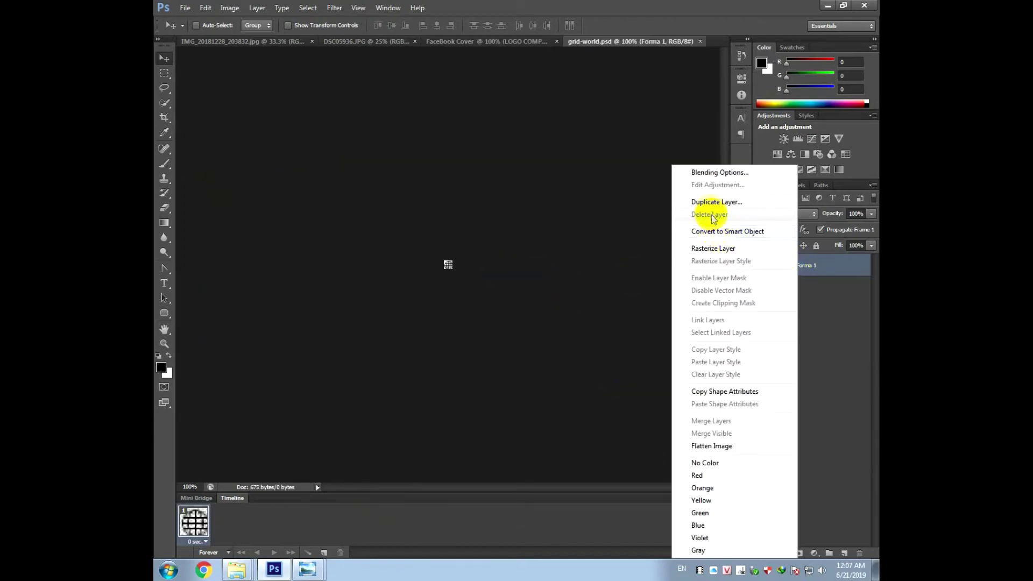
left_click(711, 207)
left_click(511, 218)
left_click(474, 249)
left_click(613, 175)
left_click(468, 42)
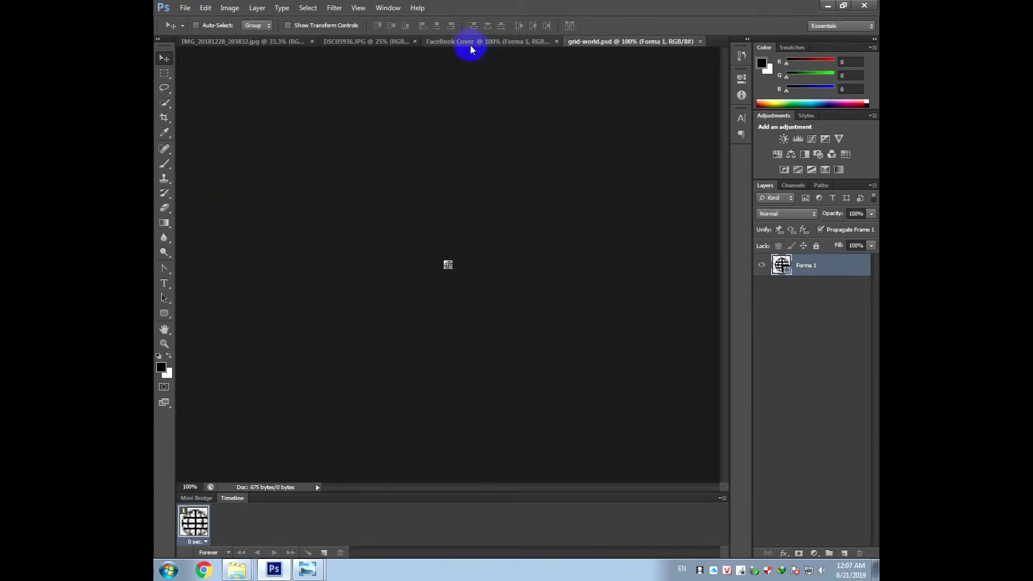
left_click(800, 267)
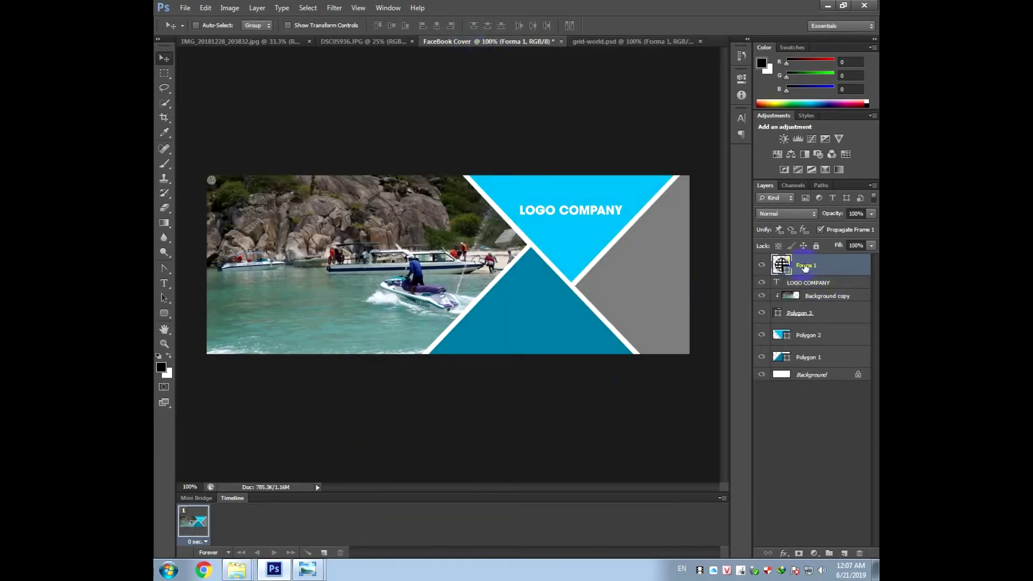
- Move the globe onto the dark teal triangle and fill it white
key("ctrl+t")
mouse_move(211, 182)
left_mouse_down()
mouse_move(532, 319)
mouse_move(547, 306)
left_mouse_up()
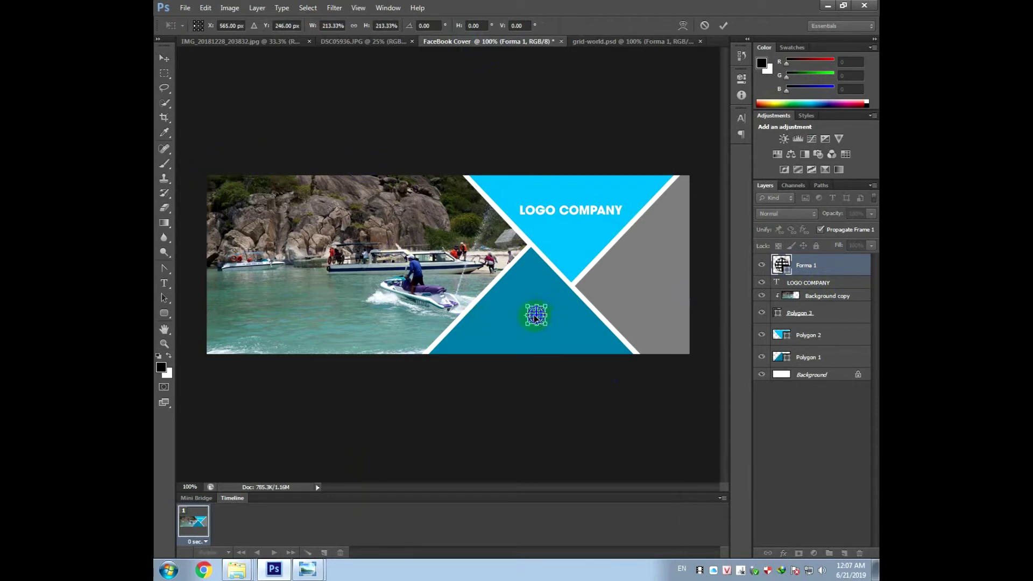
key("Return")
key("u")
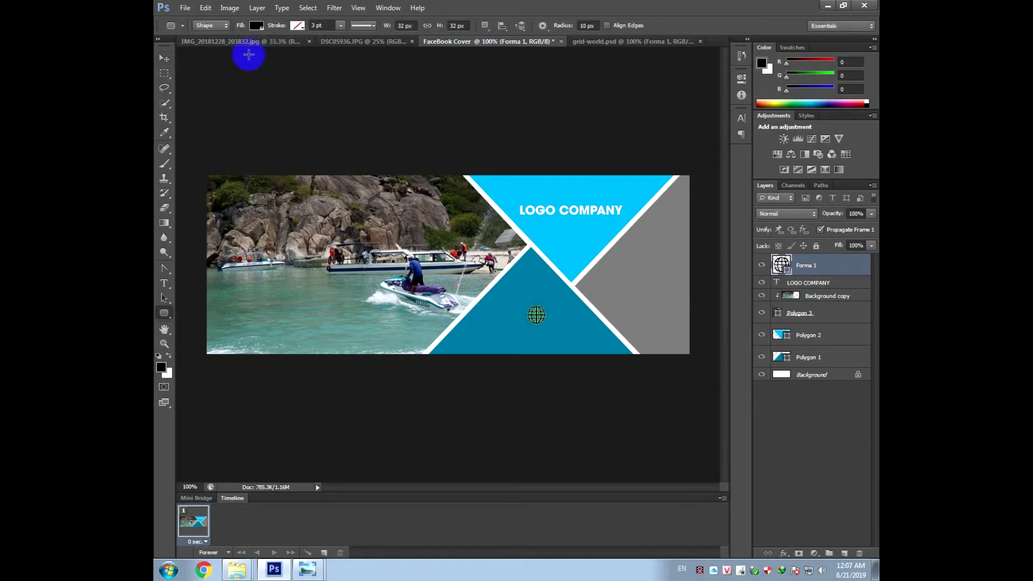
left_click(253, 28)
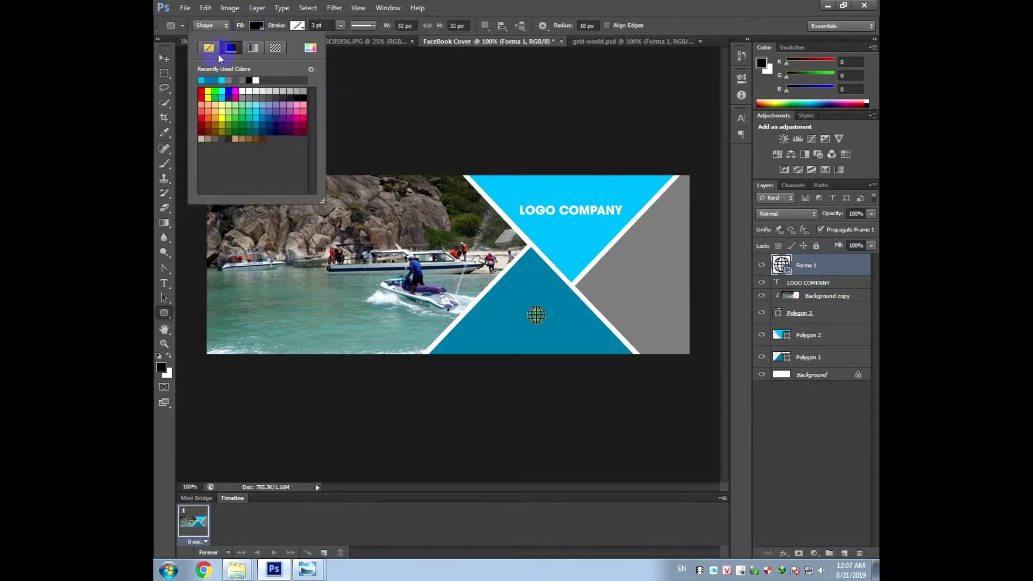
left_click(255, 80)
left_click(821, 266)
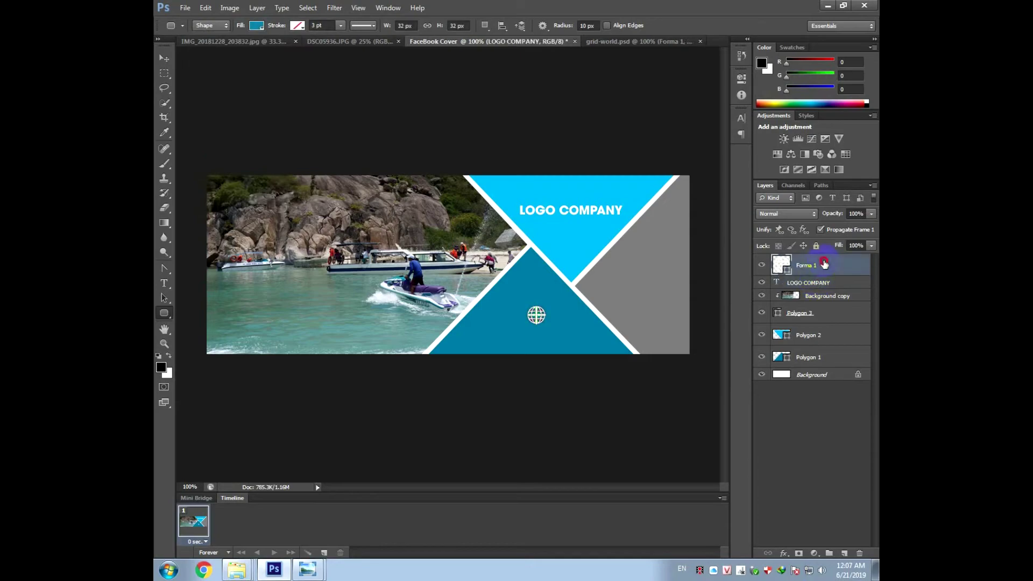
- Reposition the white globe higher within the teal triangle
scroll(611, 272, "up", 2)
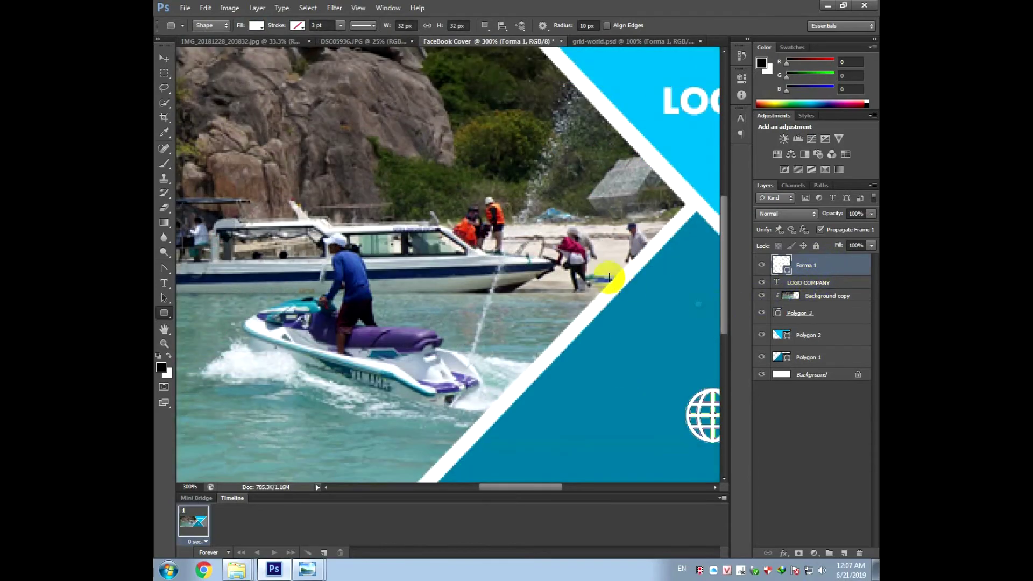
scroll(403, 162, "up", 2)
key("v")
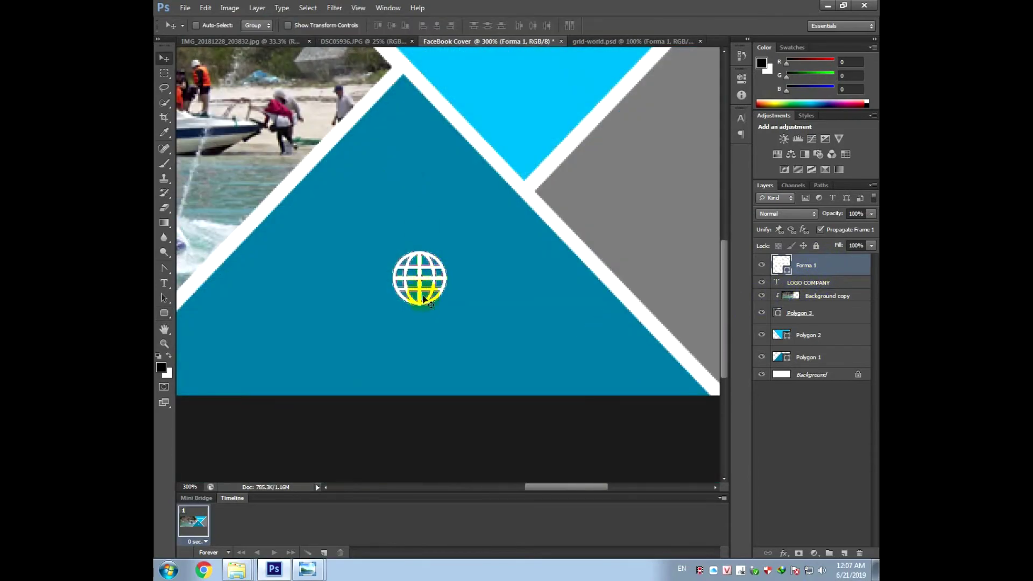
mouse_move(431, 299)
left_mouse_down()
mouse_move(494, 223)
mouse_move(494, 234)
mouse_move(479, 213)
left_mouse_up()
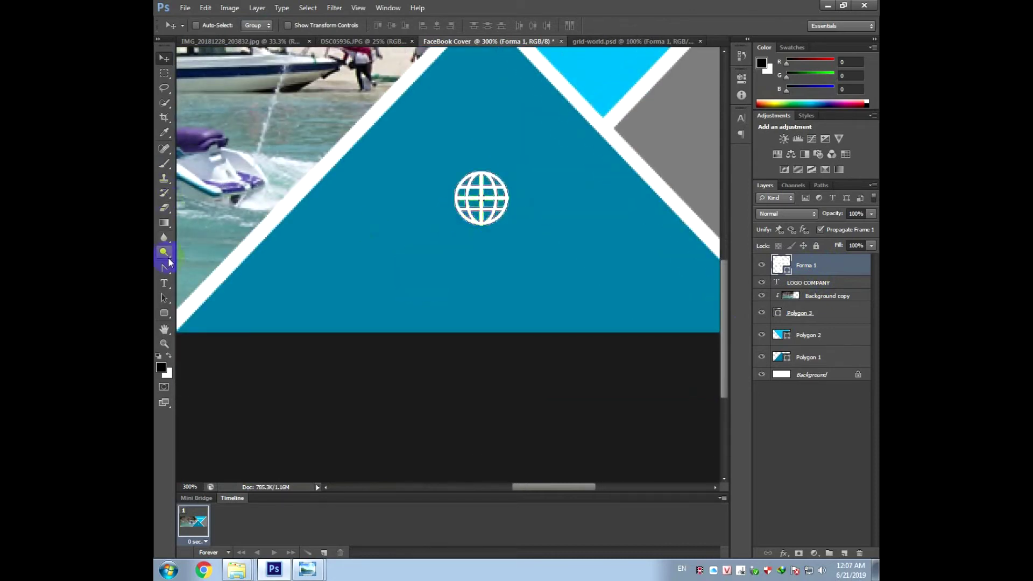
left_click(164, 283)
left_click(385, 253)
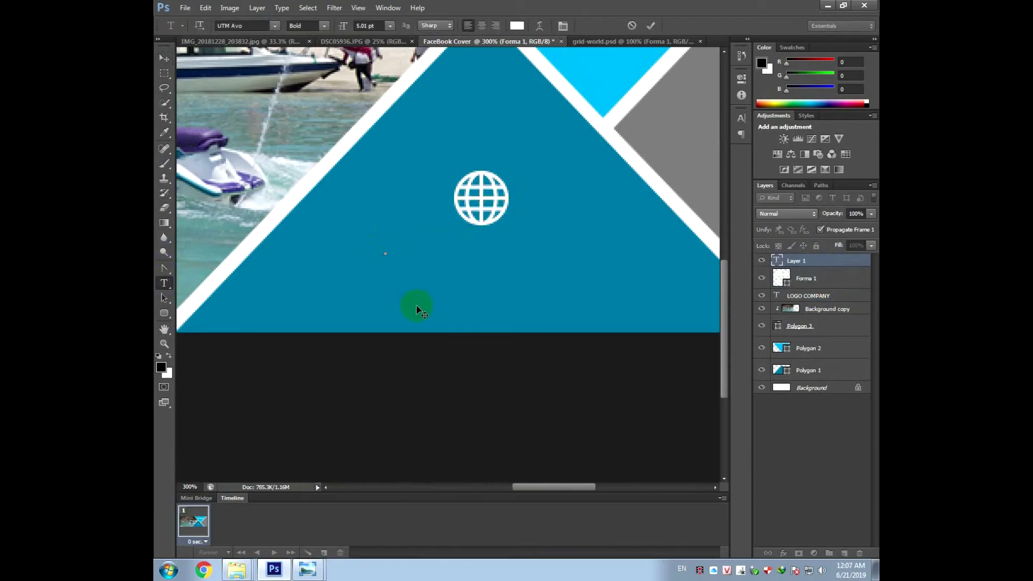
type("H")
key("BackSpace")
type("www/")
key("BackSpace")
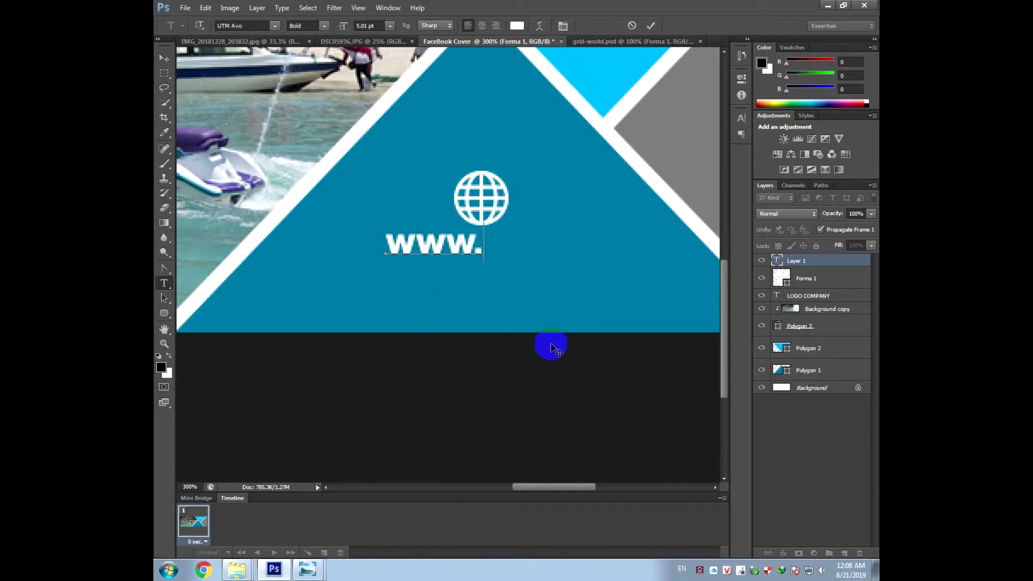
type("izdesign.")
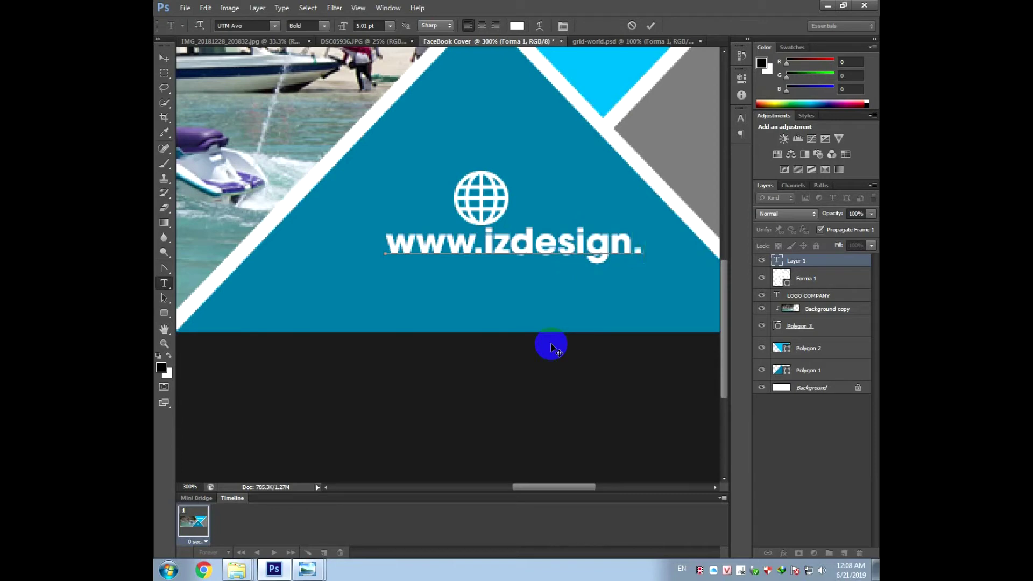
type("xyz")
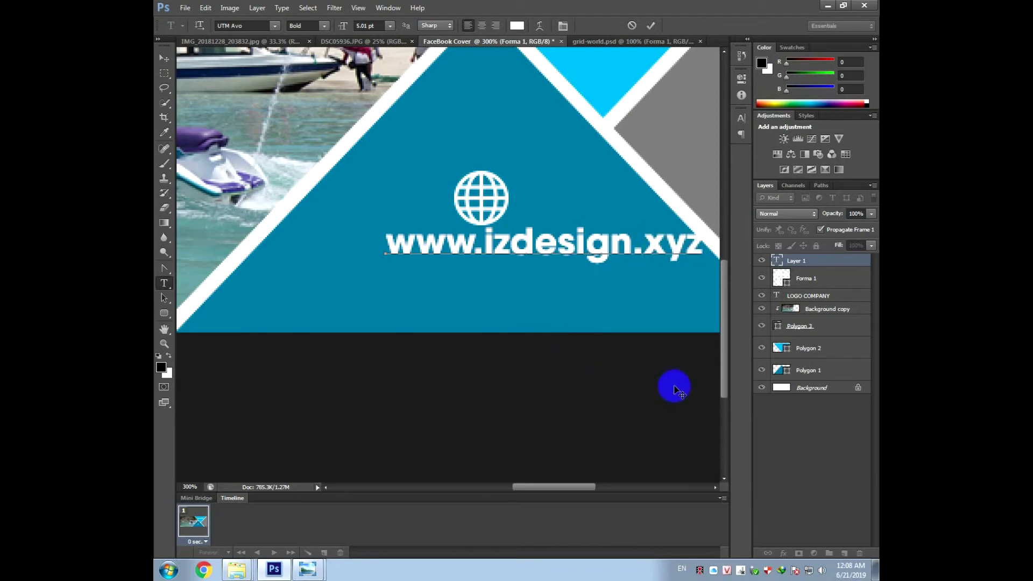
left_click(807, 260)
key("v")
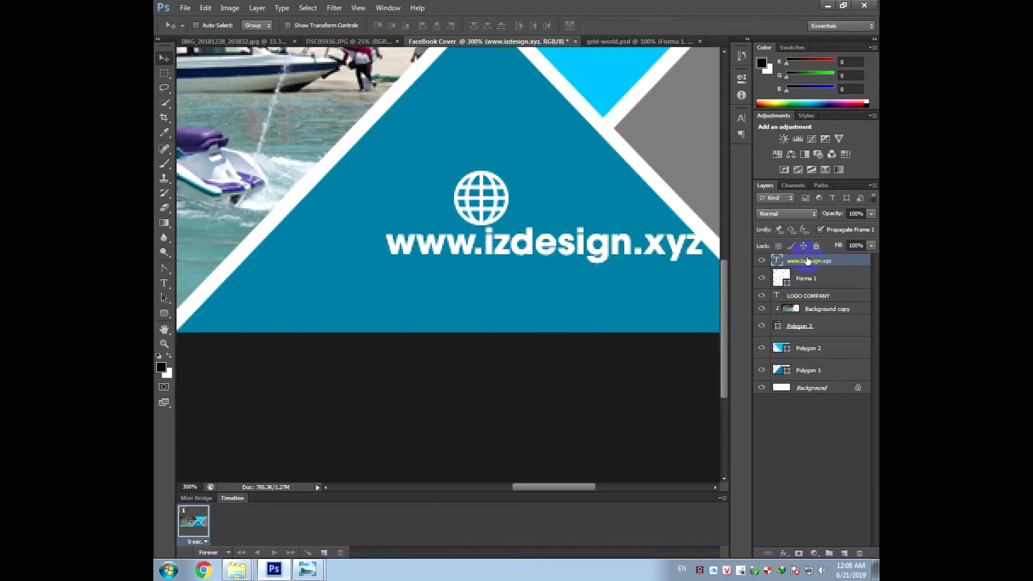
key("shift+Left")
key("shift+Left")
key("shift+Left")
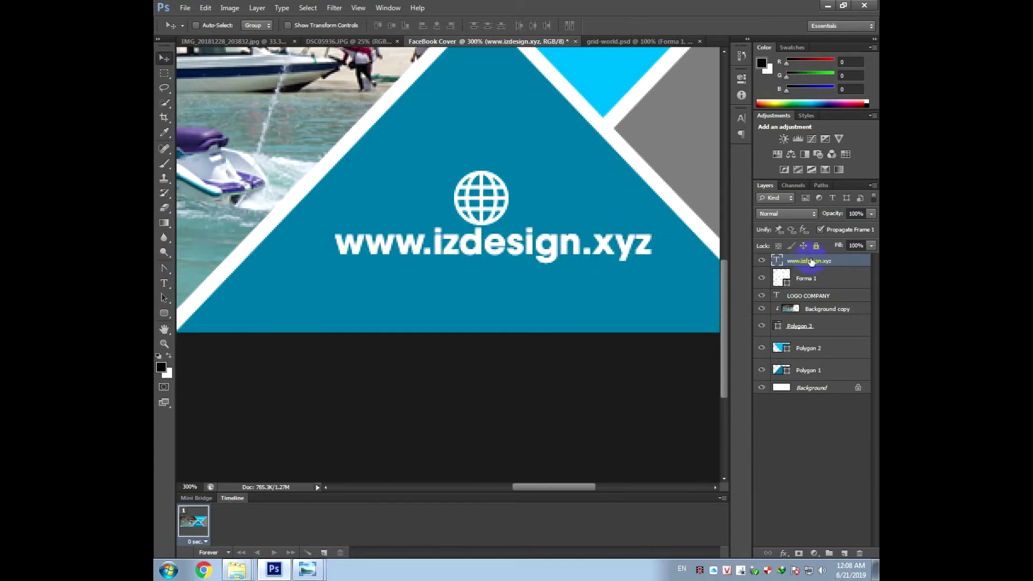
key("Down")
key("Down")
key("Down")
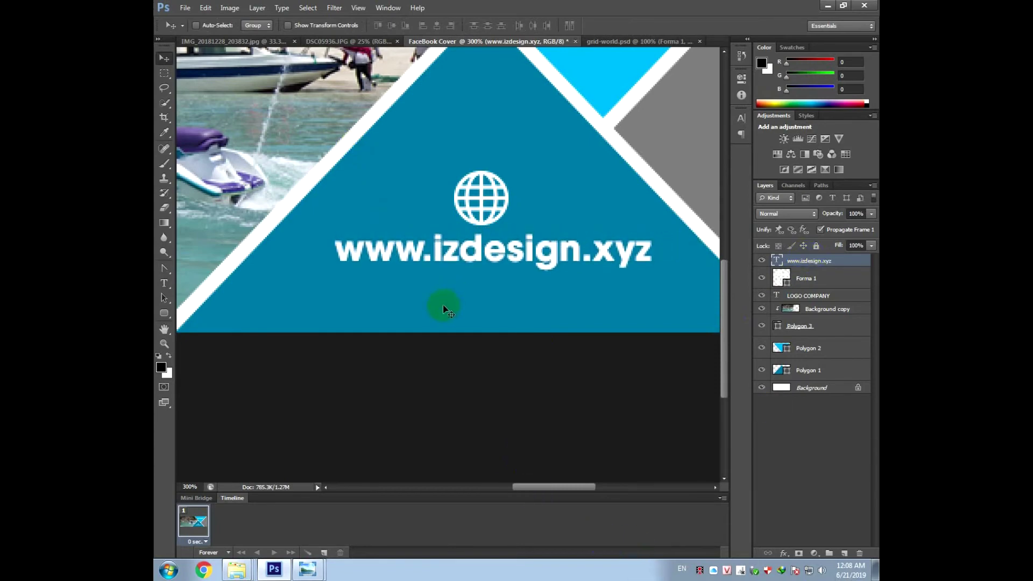
left_click(810, 350)
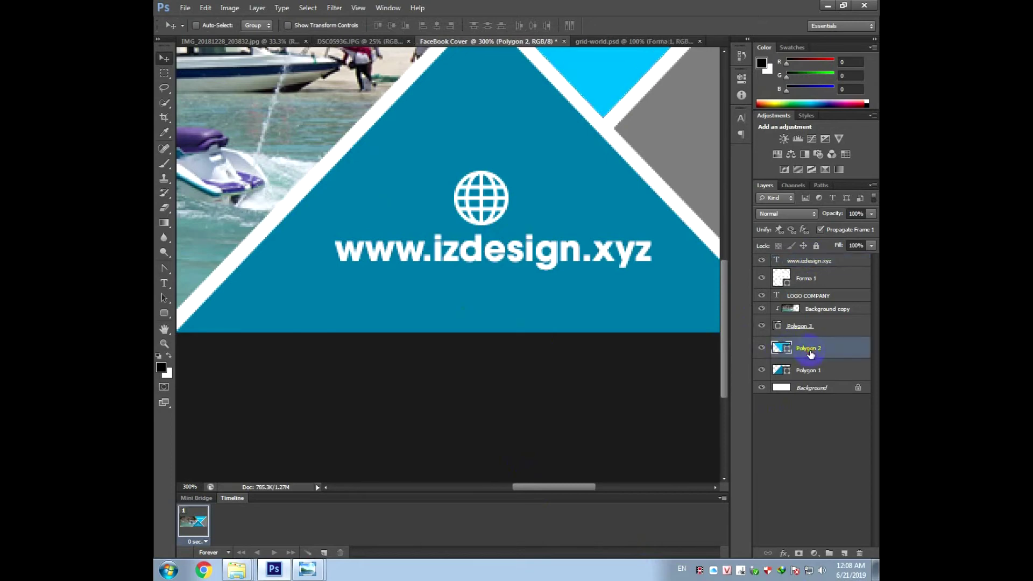
- Show rulers and place a vertical guide while transforming the Polygon 1 triangle
left_click(813, 371)
key("ctrl+t")
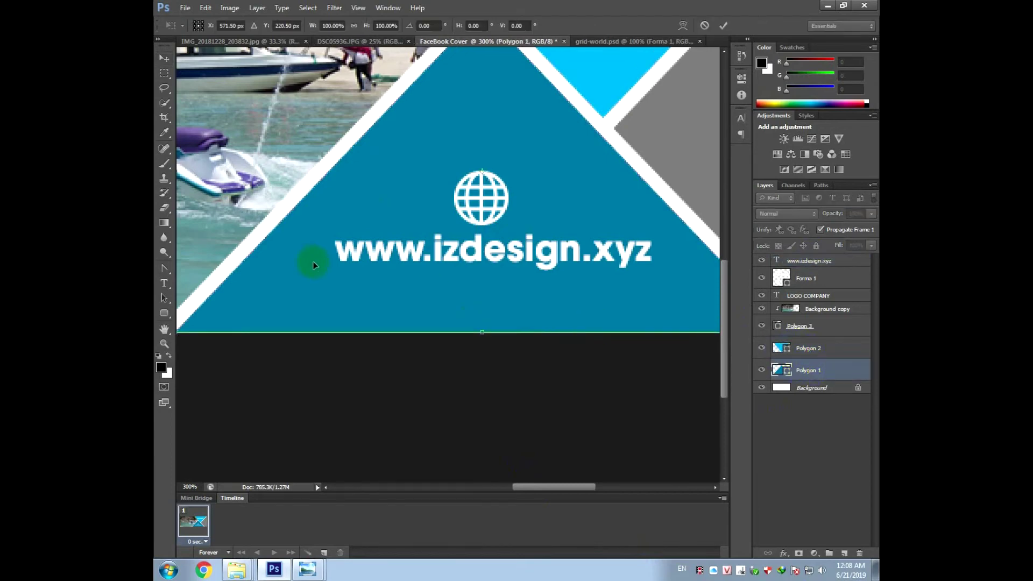
key("ctrl+r")
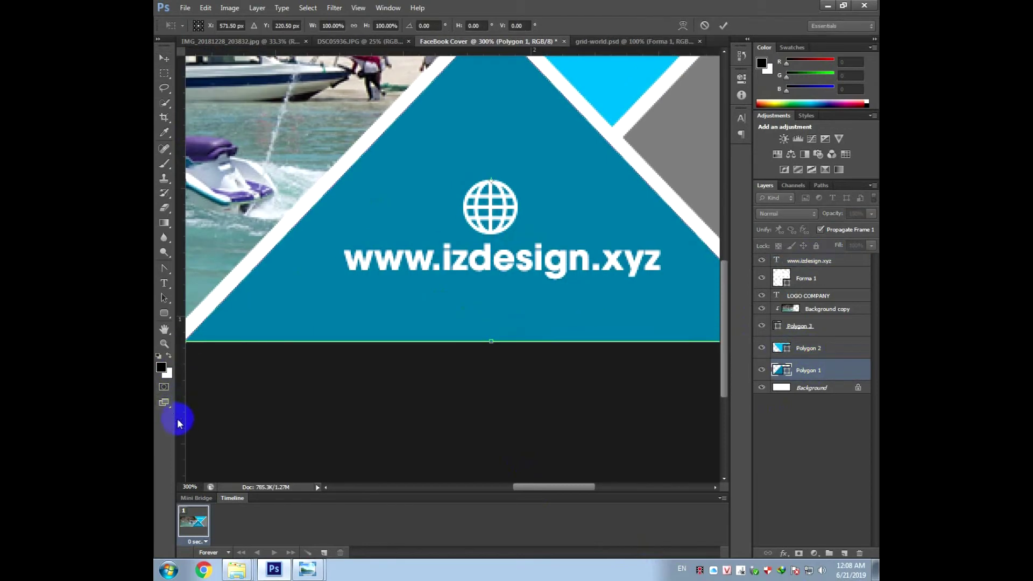
left_click_drag(179, 415, 491, 370)
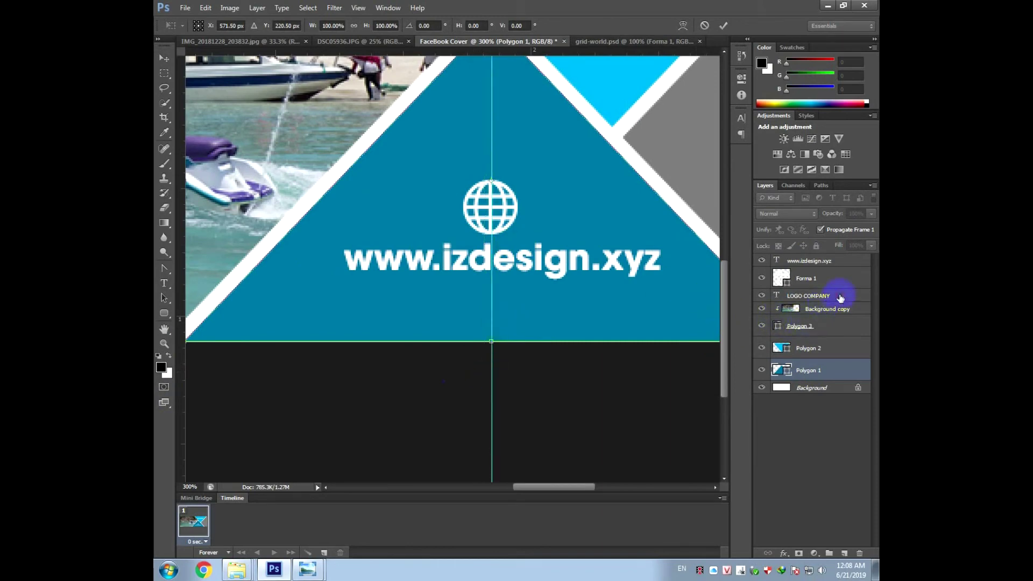
left_click(826, 297)
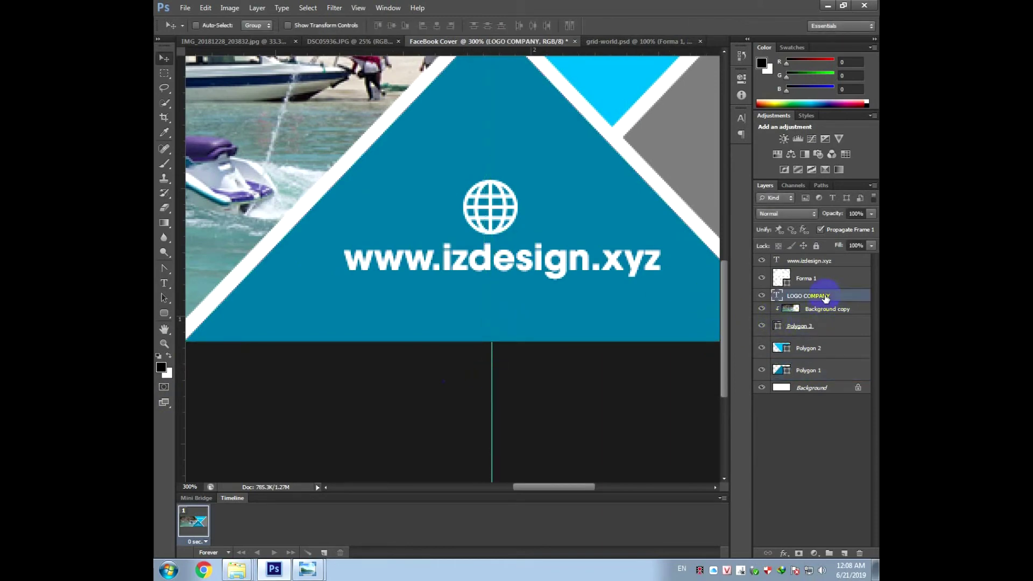
key("ctrl+minus")
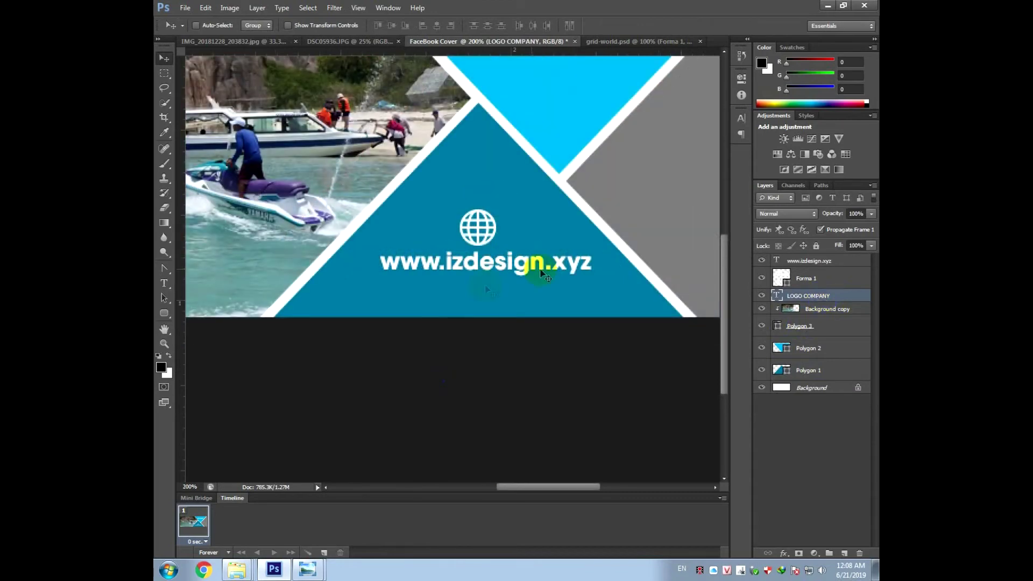
right_click(495, 269)
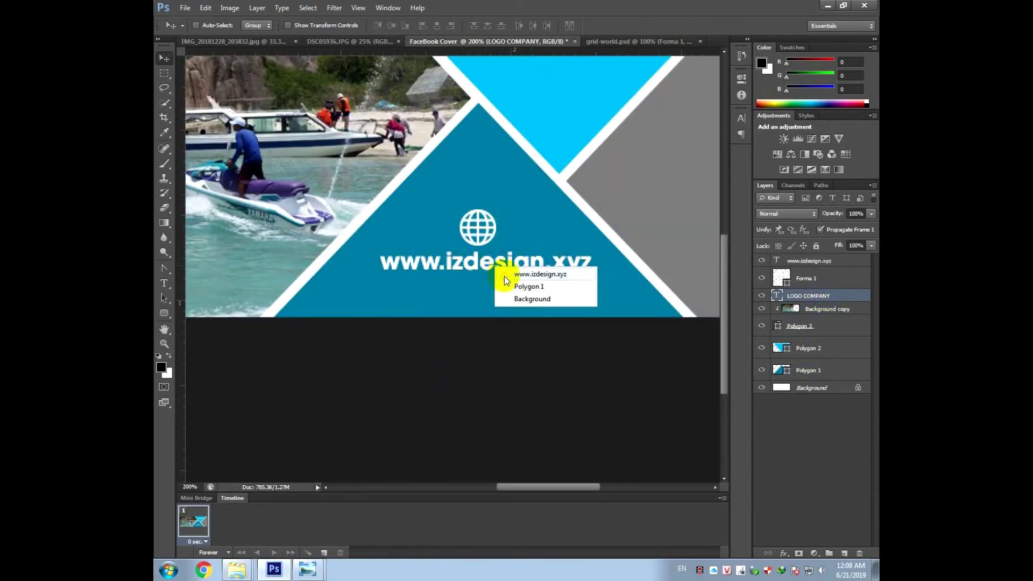
left_click(504, 275)
left_click_drag(491, 310, 491, 314)
key("Down")
key("Down")
key("Down")
key("Left")
key("Left")
key("ctrl+minus")
key("ctrl+minus")
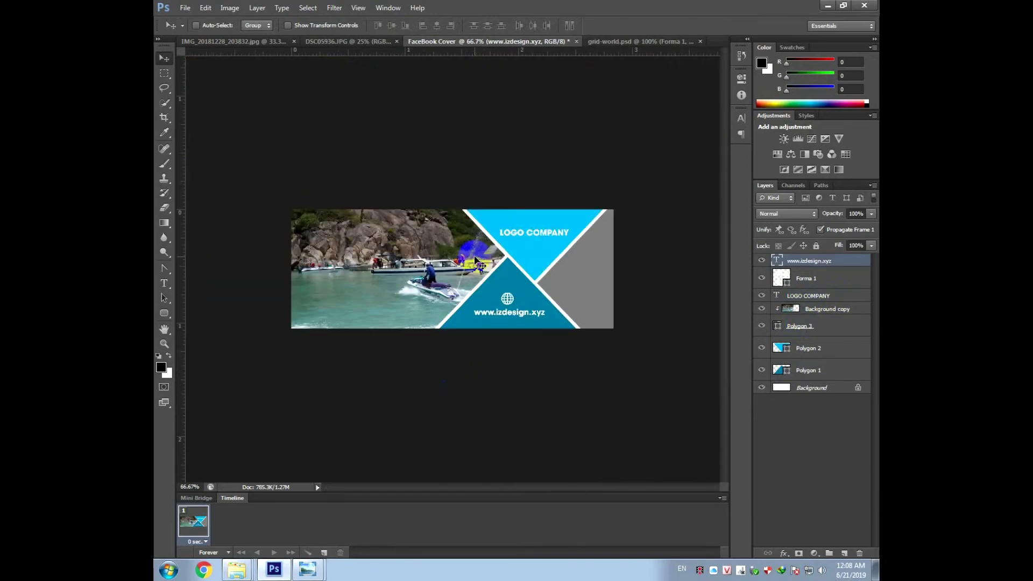
key("ctrl+plus")
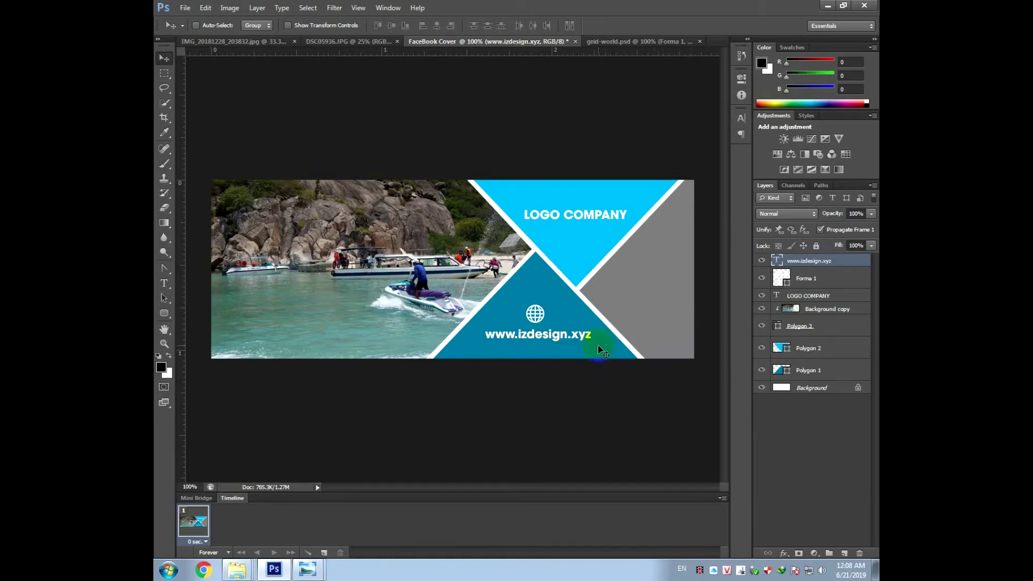
left_click(814, 309)
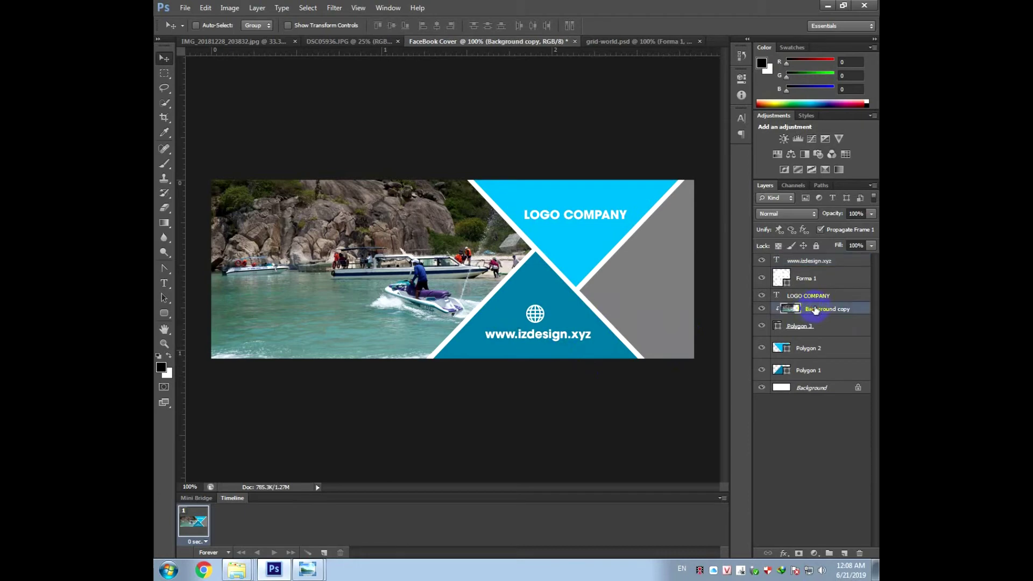
- Brighten the jet-ski photo's midtones with a Curves adjustment
key("ctrl+m")
left_click_drag(492, 225, 490, 211)
key("Return")
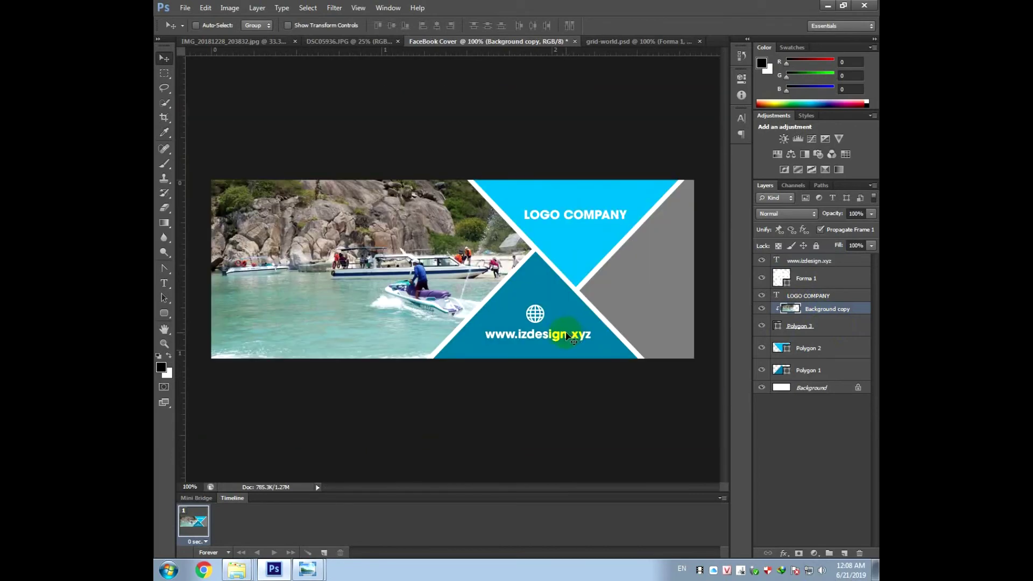
left_click(808, 310)
left_click(818, 262)
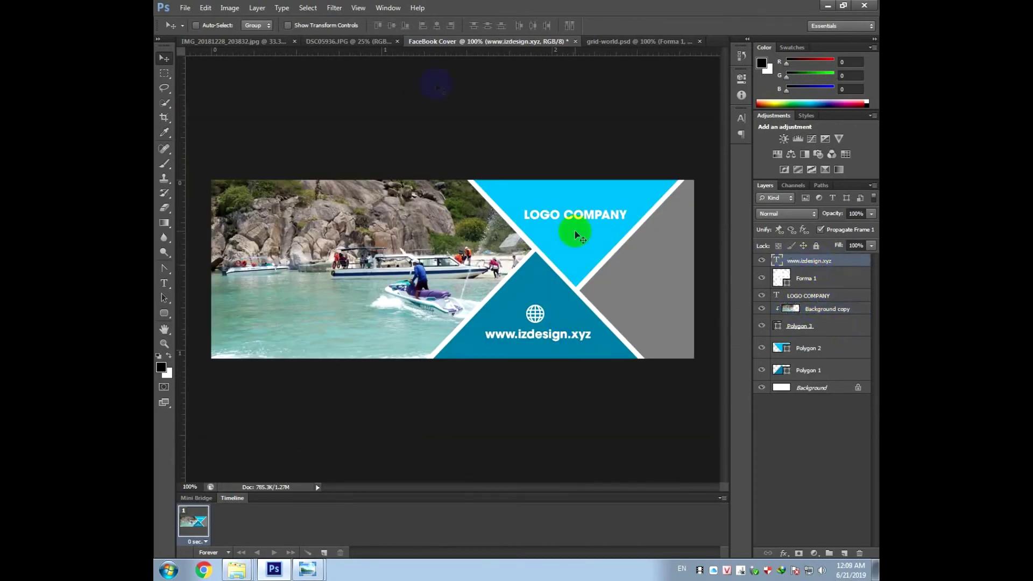
key("u")
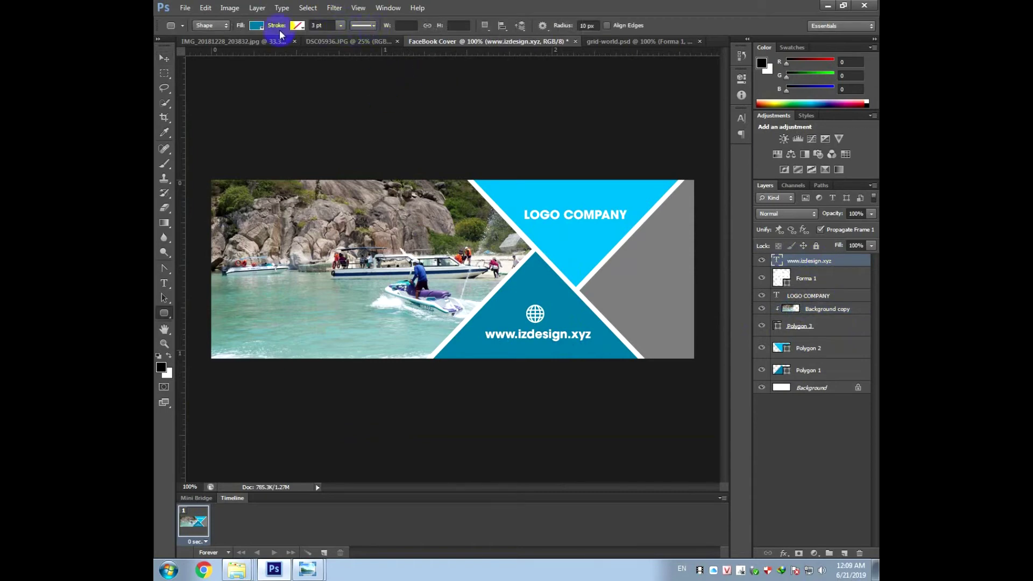
key("t")
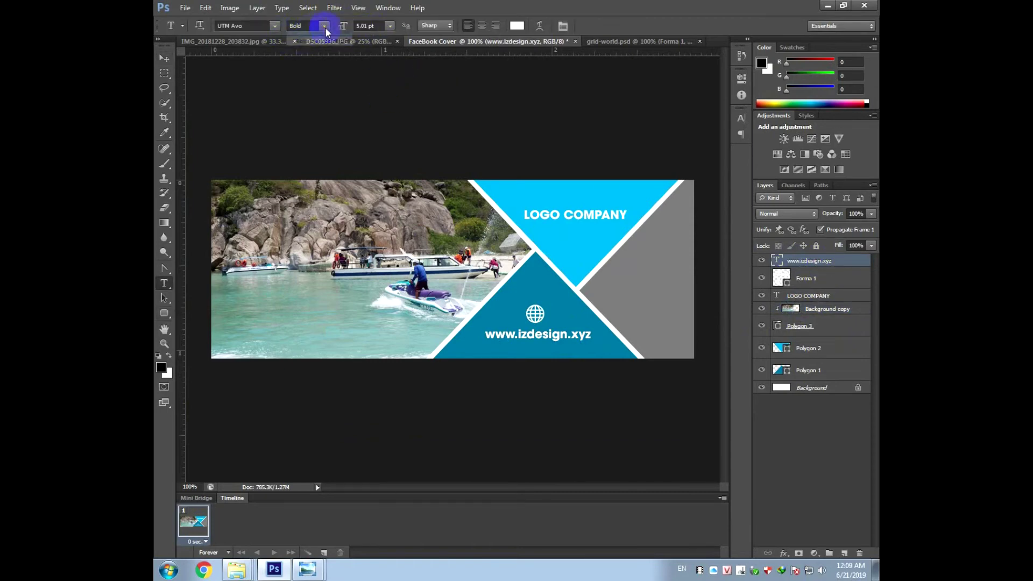
left_click(326, 27)
left_click(314, 37)
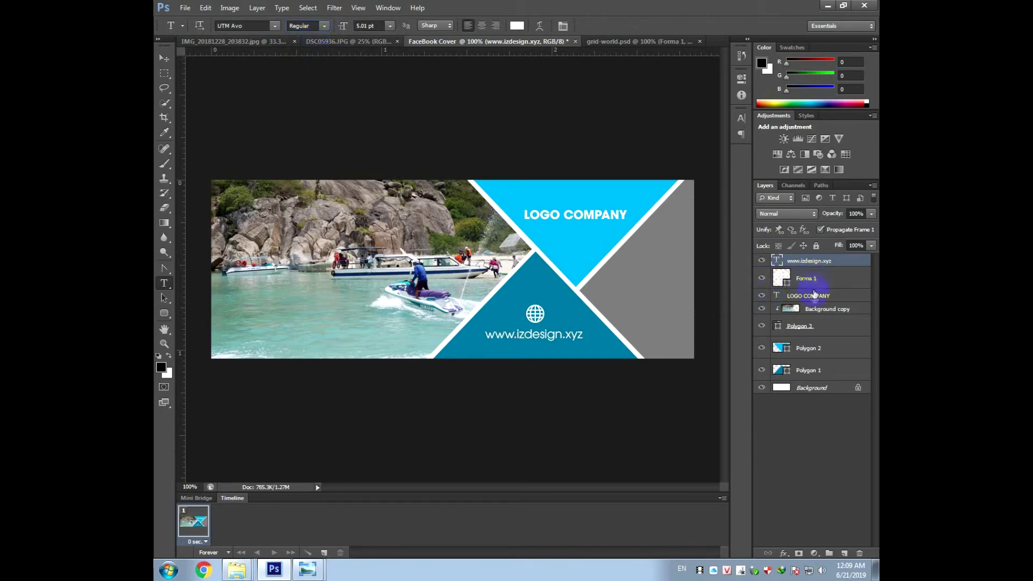
- Align the globe icon and URL text on their horizontal centres
left_click(807, 279, "shift")
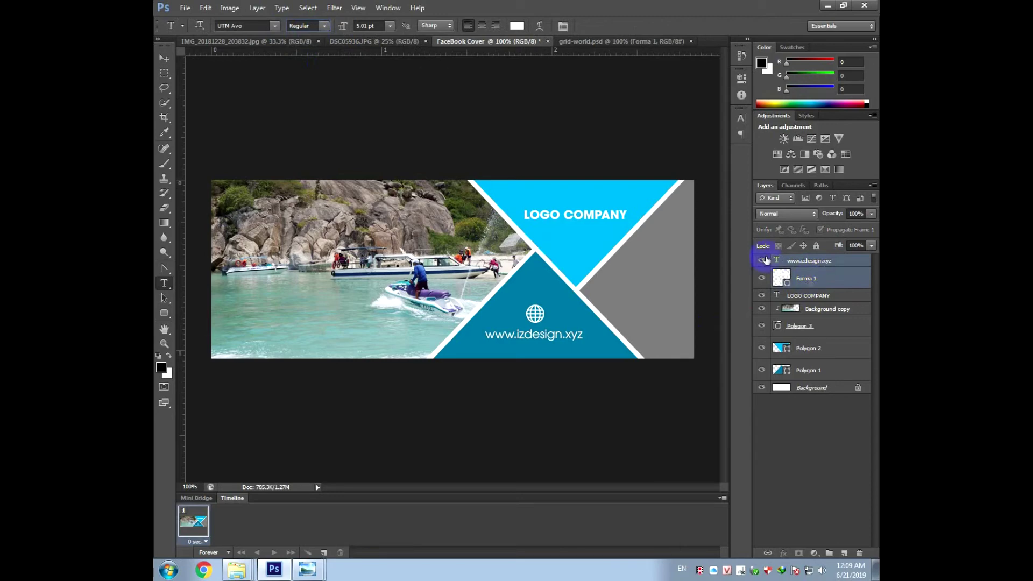
left_click(482, 26)
left_click(260, 99)
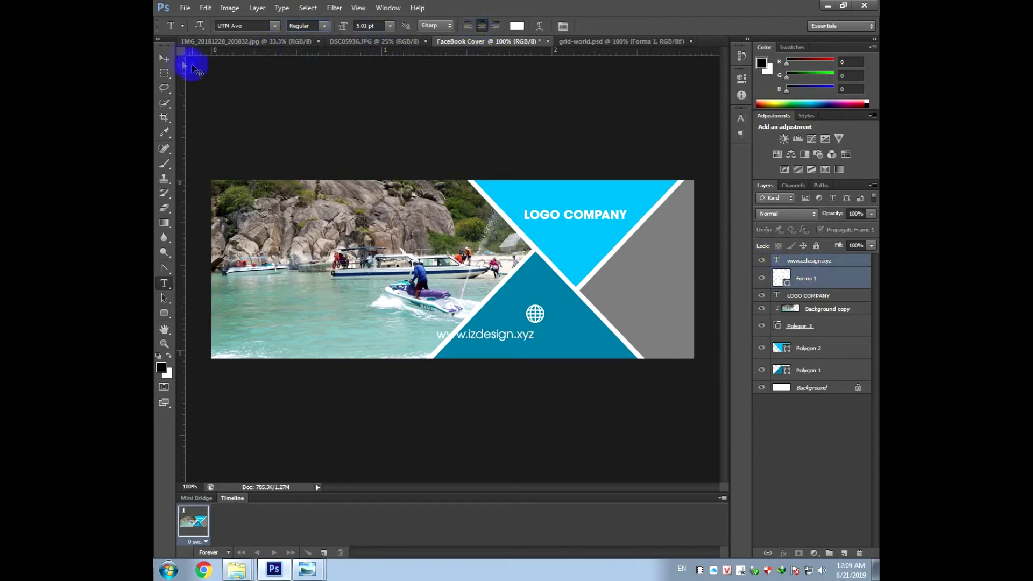
left_click(166, 58)
left_click(437, 25)
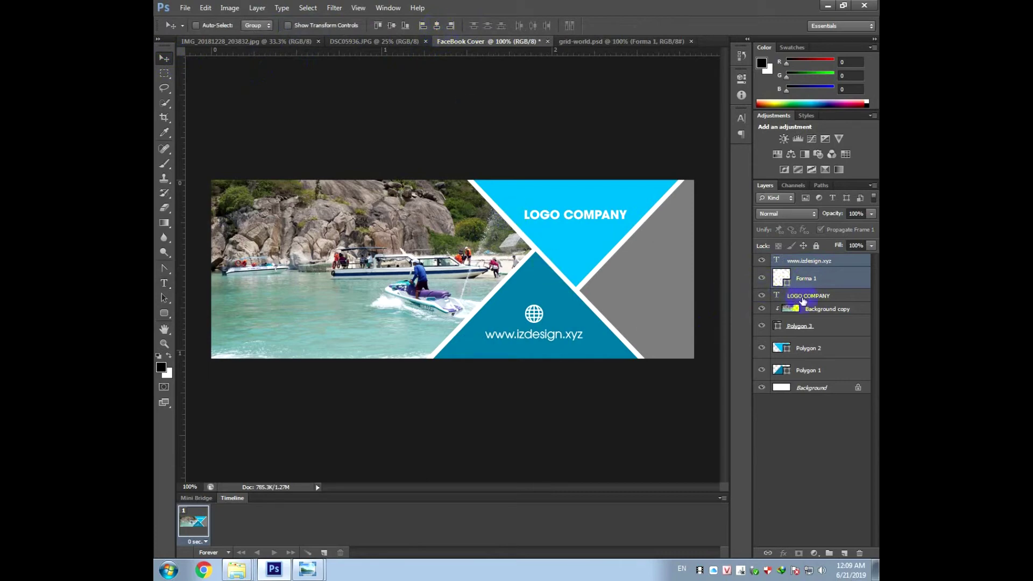
left_click(815, 280)
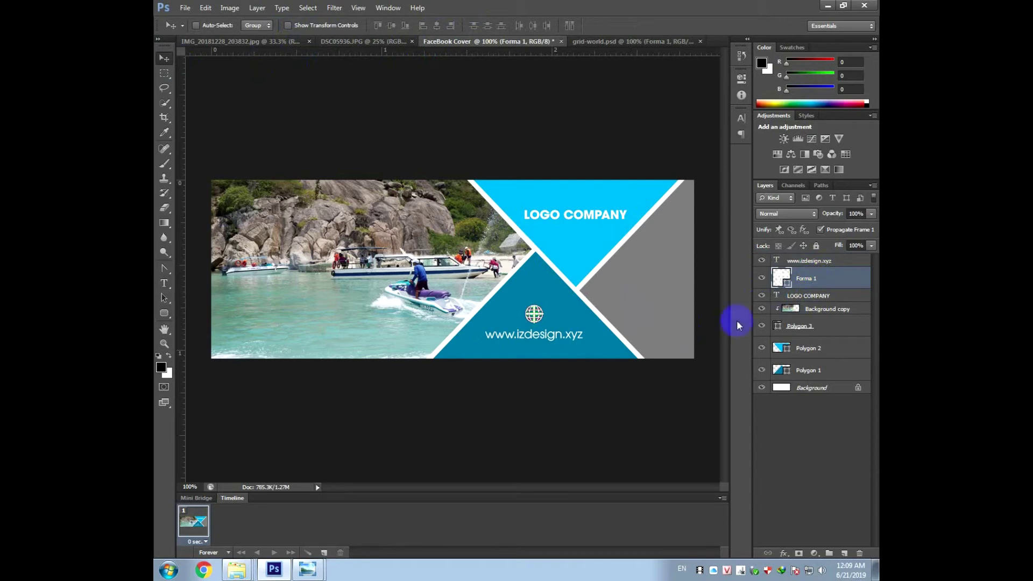
- Fill the right-hand Polygon 3 triangle with dark navy blue instead of grey
left_click(810, 327)
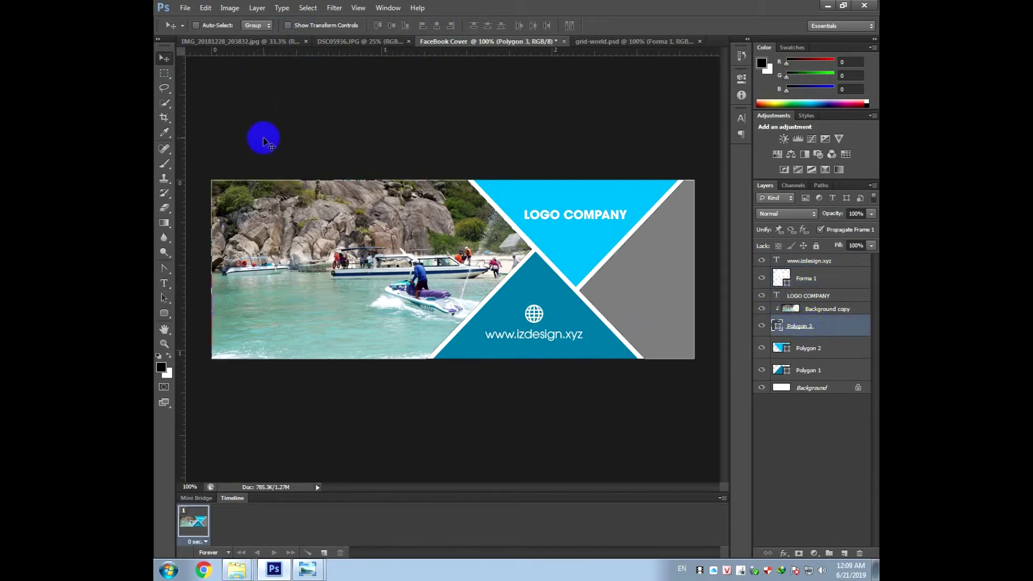
key("u")
left_click(257, 27)
left_click(273, 122)
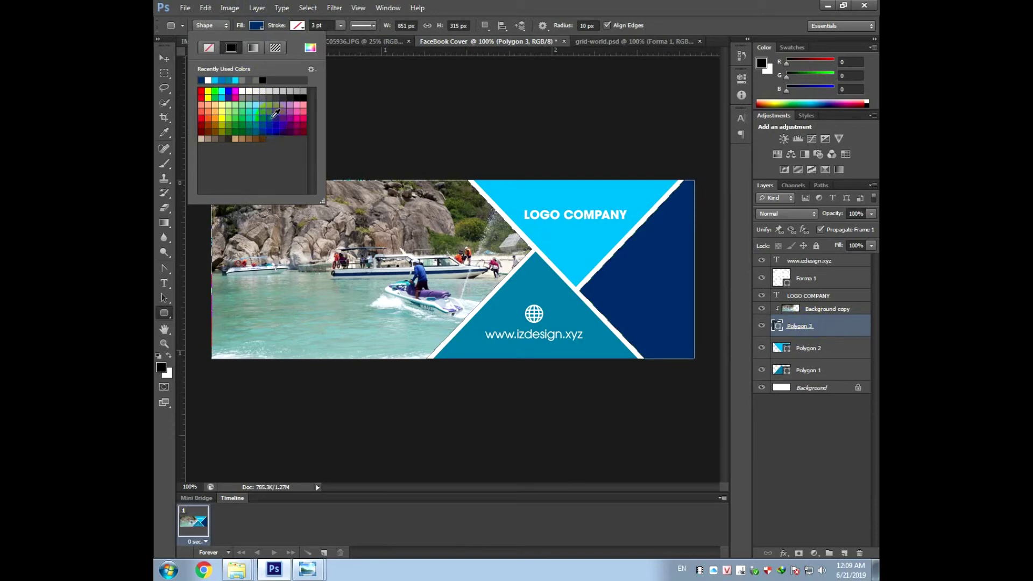
left_click(270, 117)
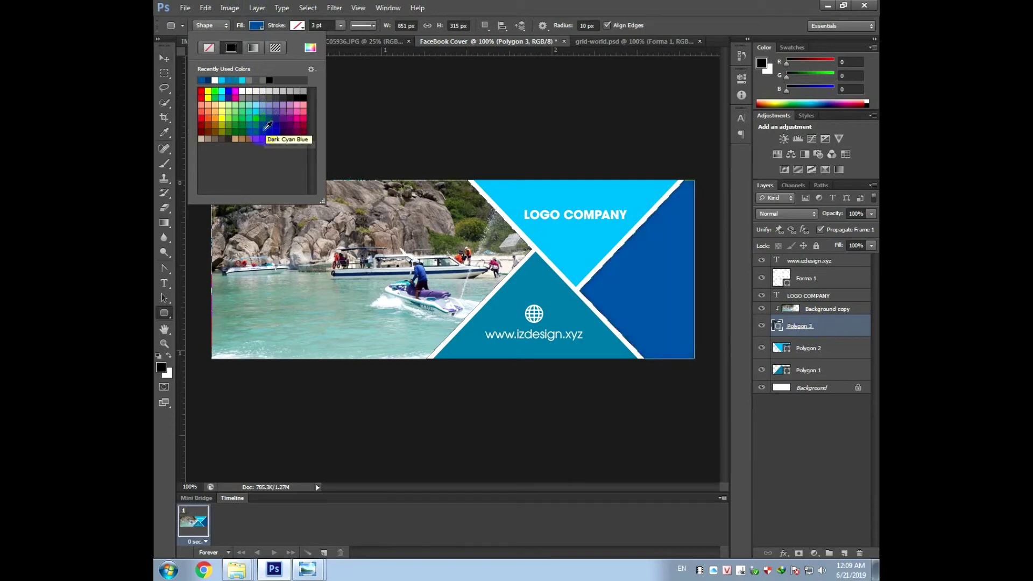
left_click(263, 130)
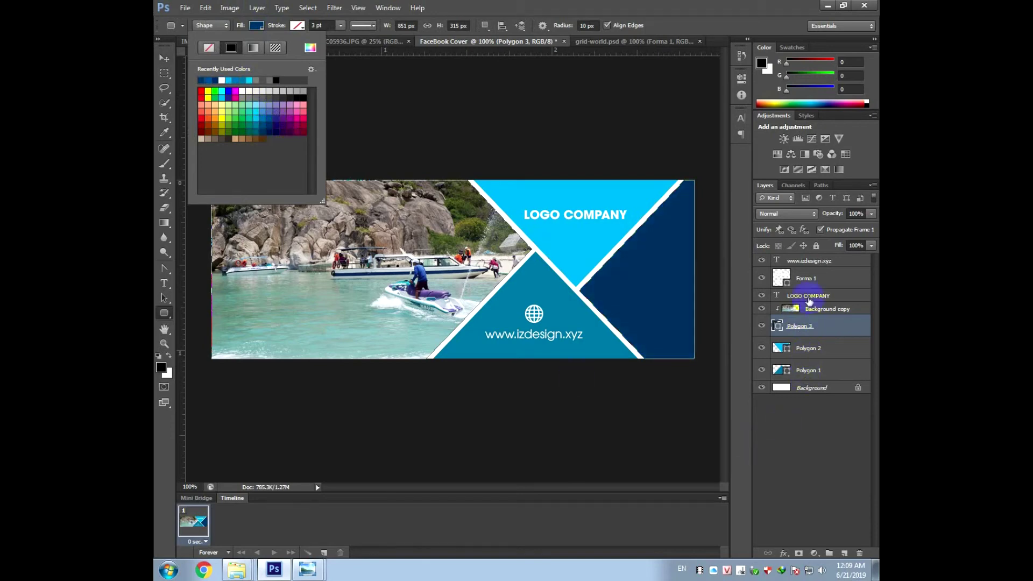
left_click(829, 282)
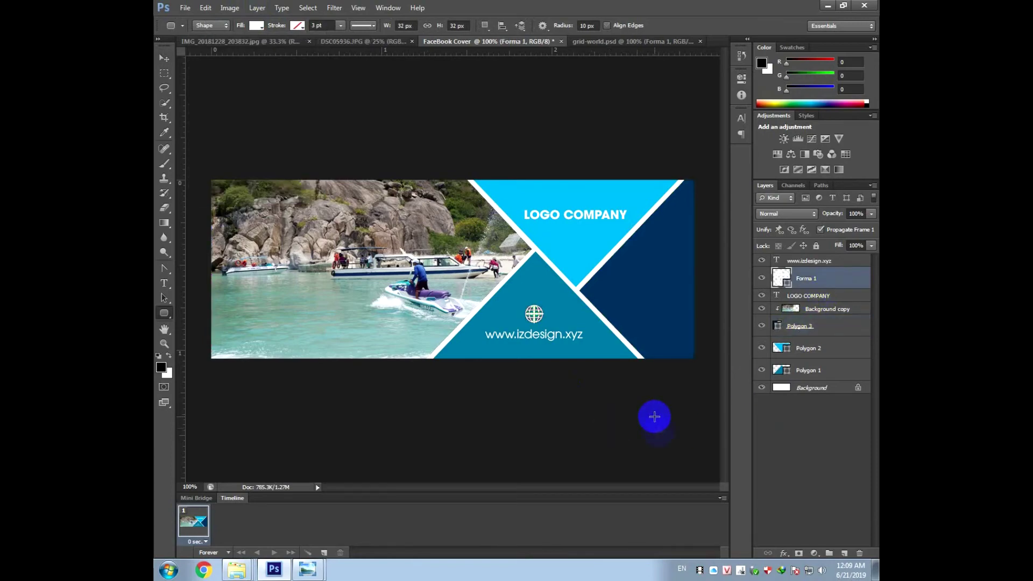
- Open envelope.psd, keeping its layers editable
key("ctrl+plus")
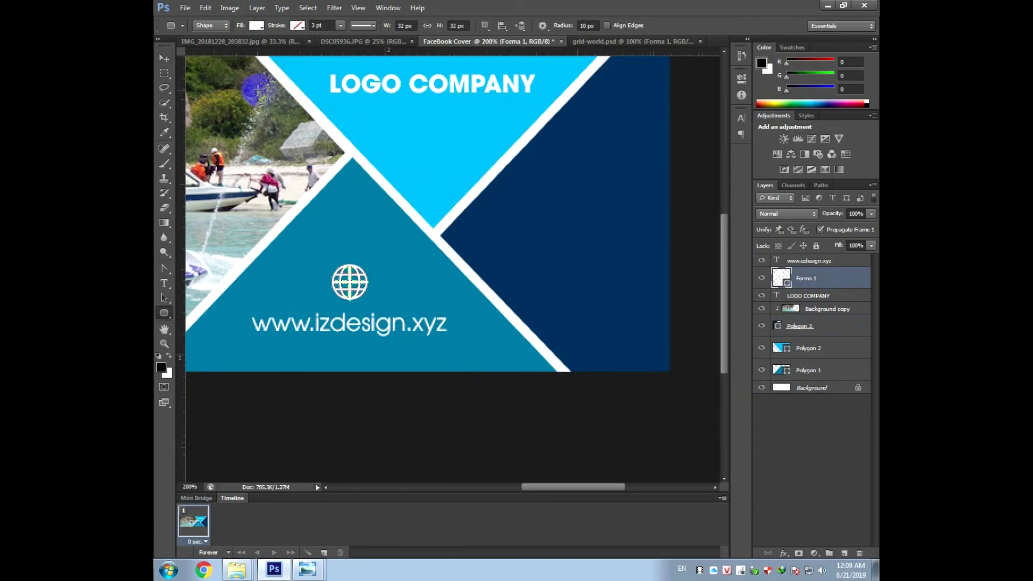
key("ctrl+o")
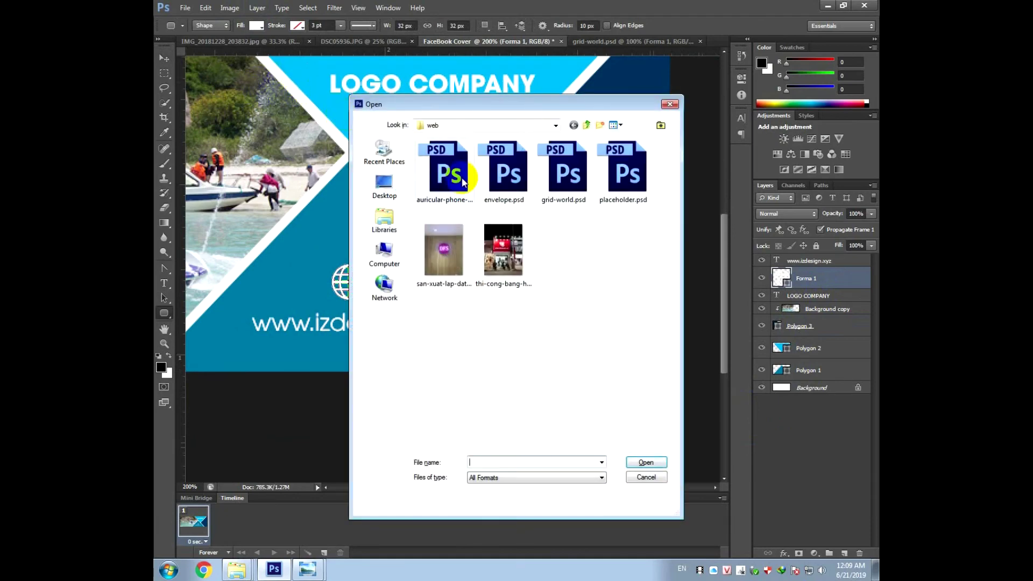
left_click(506, 175)
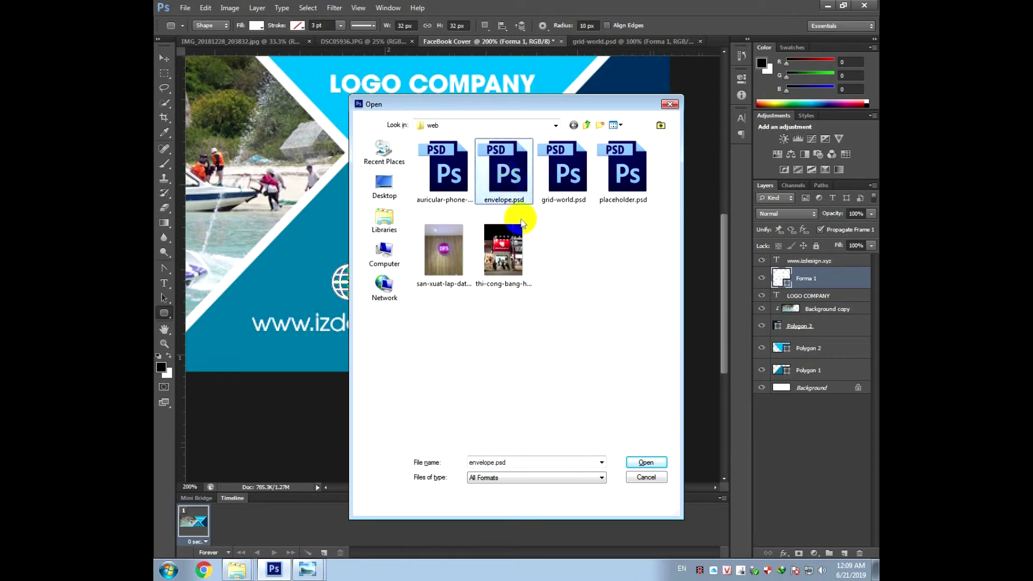
left_click(646, 463)
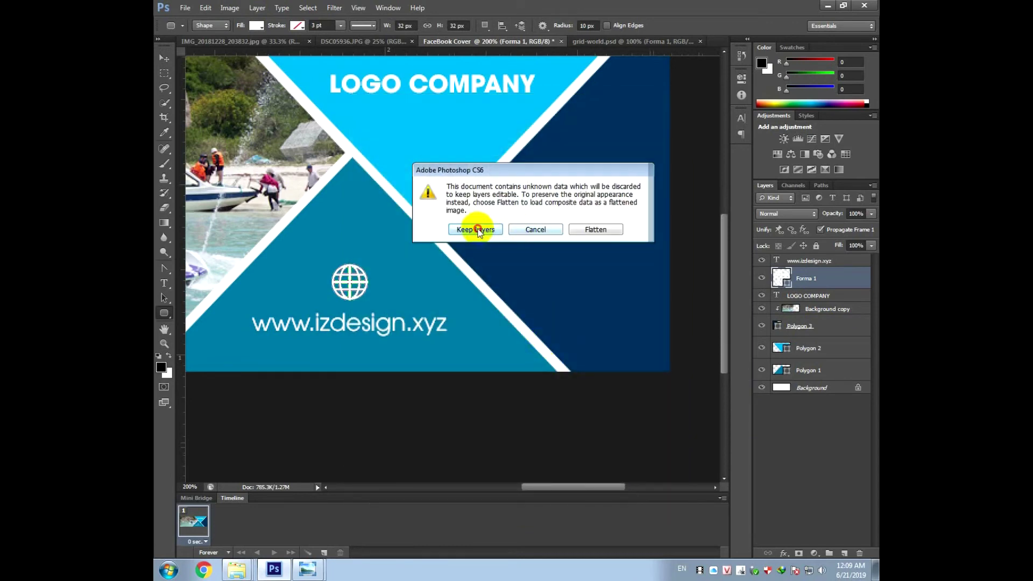
left_click(474, 228)
- Duplicate the envelope's Shape 1 layer into the FaceBook Cover document
key("ctrl+a")
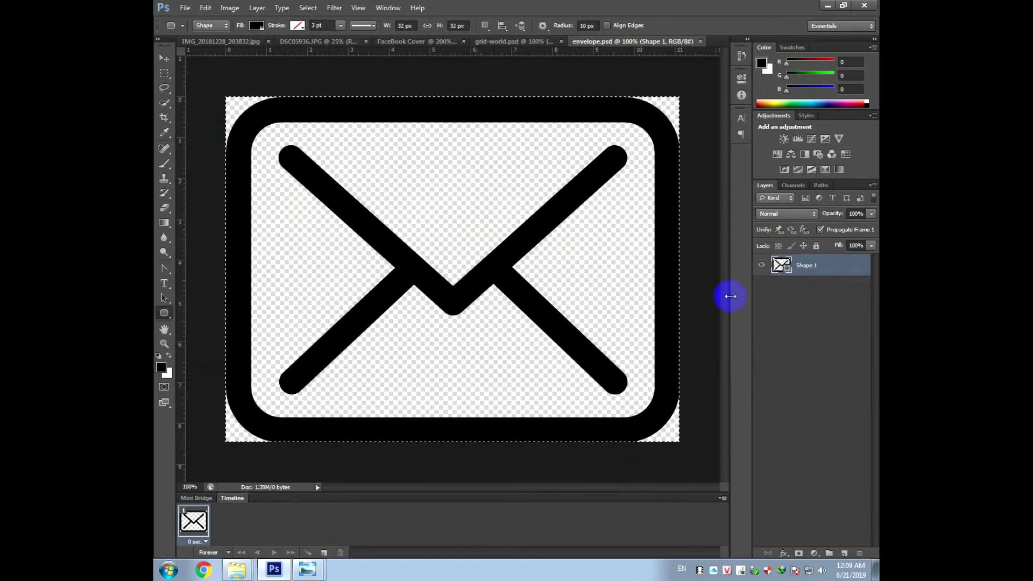
right_click(826, 270)
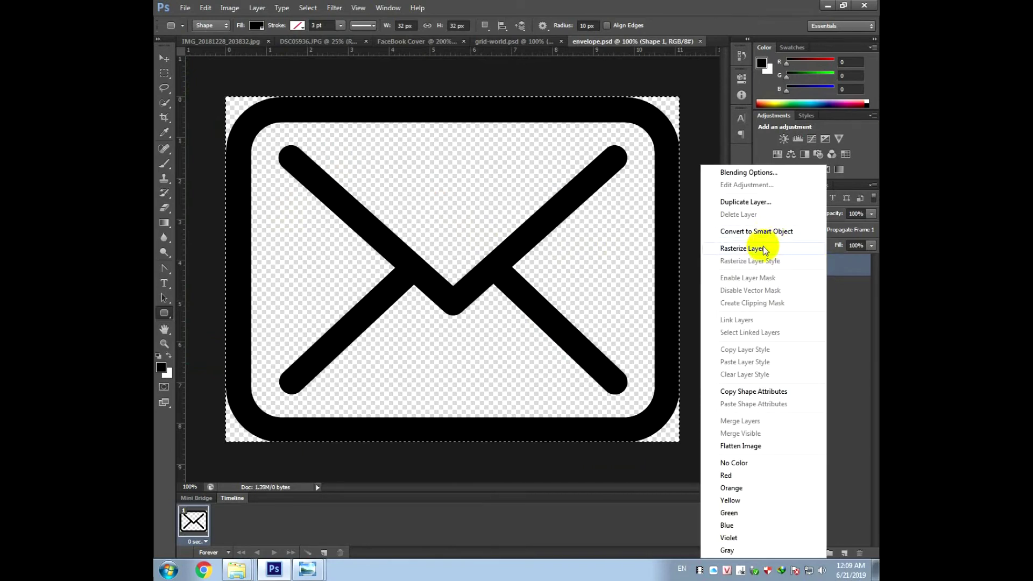
left_click(742, 203)
left_click(507, 218)
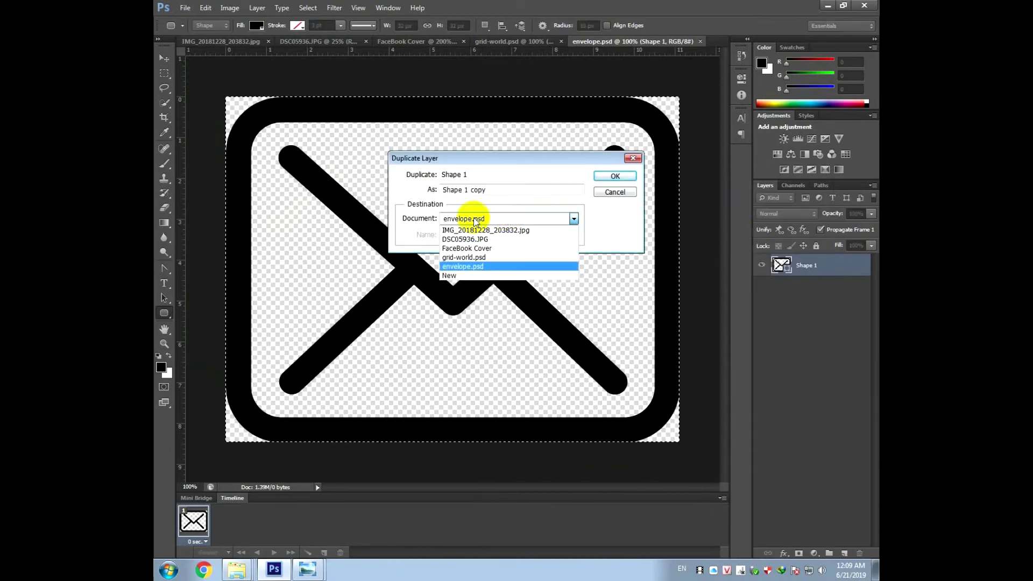
left_click(470, 248)
left_click(614, 176)
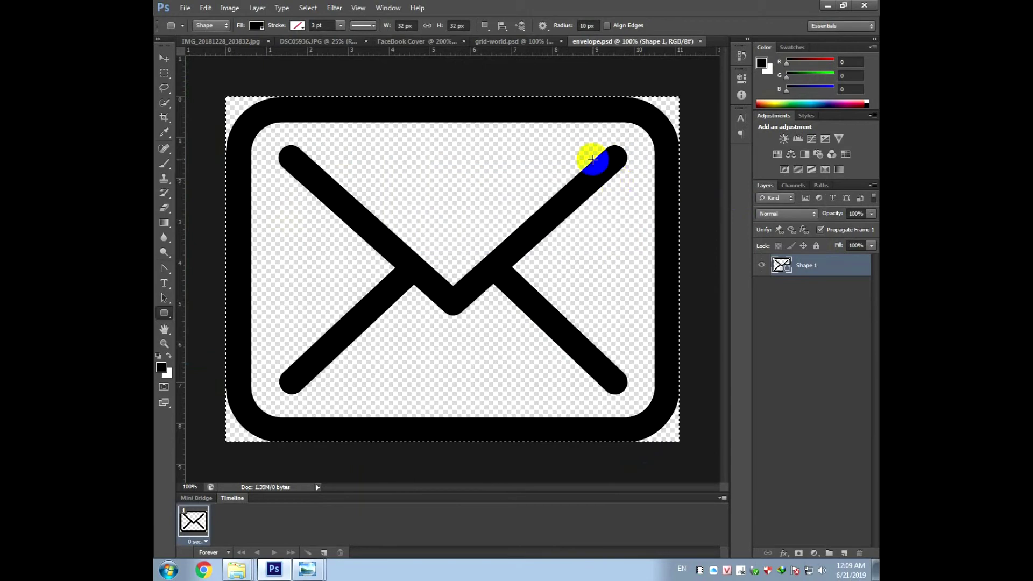
- Close envelope.psd unsaved, then shrink the envelope into the banner's bottom-right corner
key("ctrl+w")
left_click(795, 283)
key("ctrl+0")
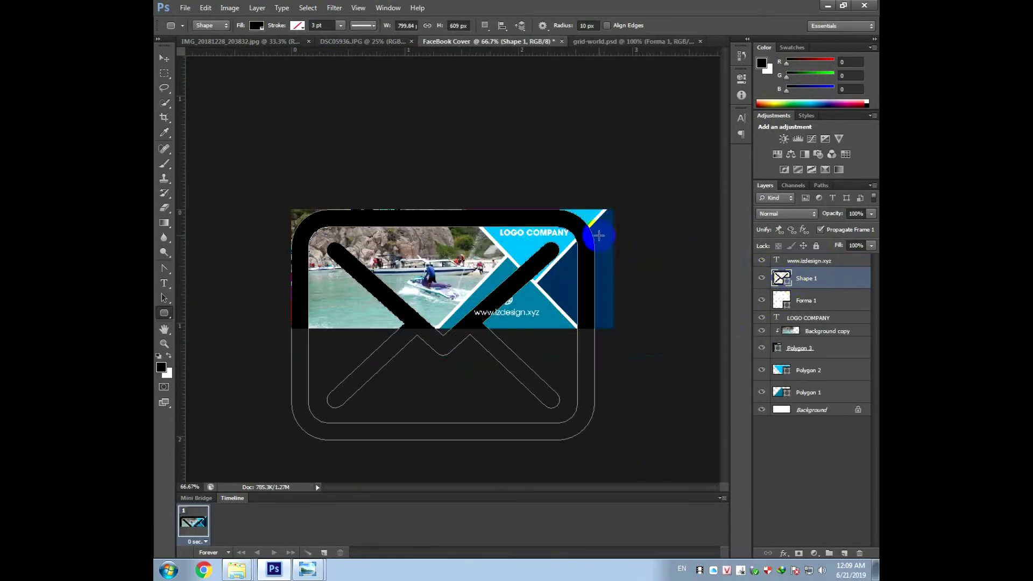
key("ctrl+t")
left_click_drag(591, 224, 332, 409)
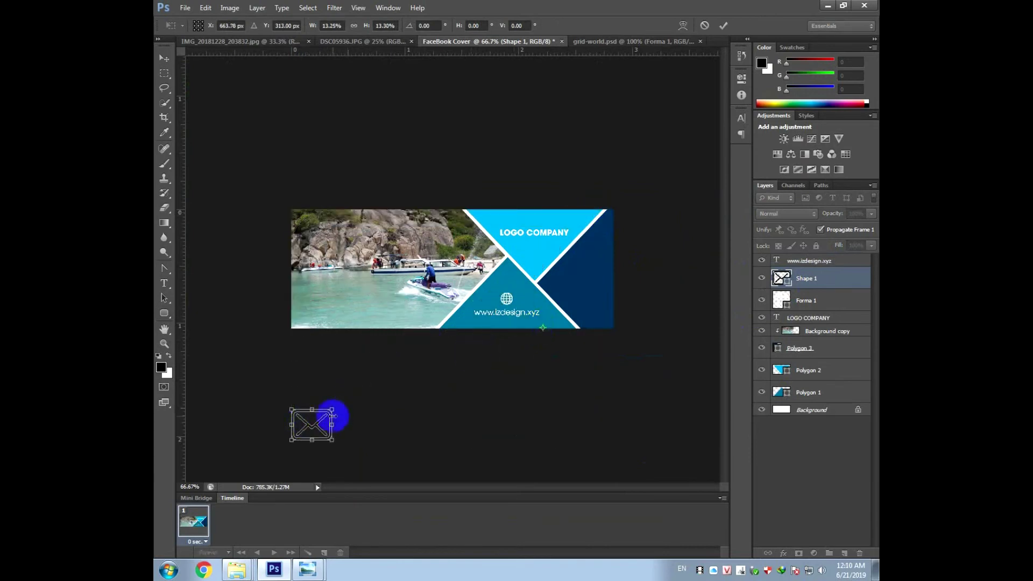
mouse_move(322, 428)
left_mouse_down()
mouse_move(588, 301)
mouse_move(572, 317)
mouse_move(582, 308)
left_mouse_up()
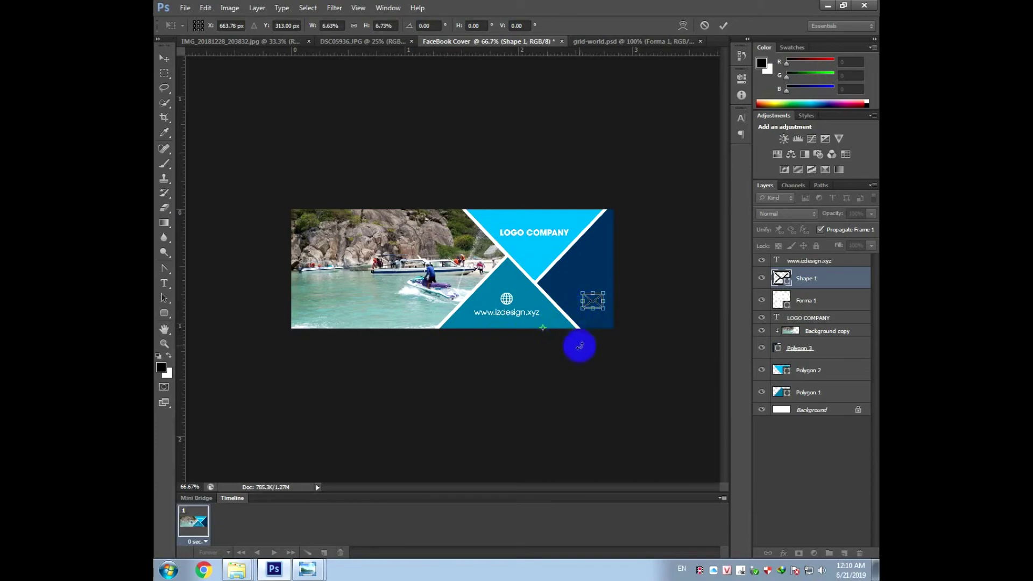
key("ctrl+plus")
key("ctrl+plus")
key("ctrl+plus")
left_click_drag(591, 343, 247, 203)
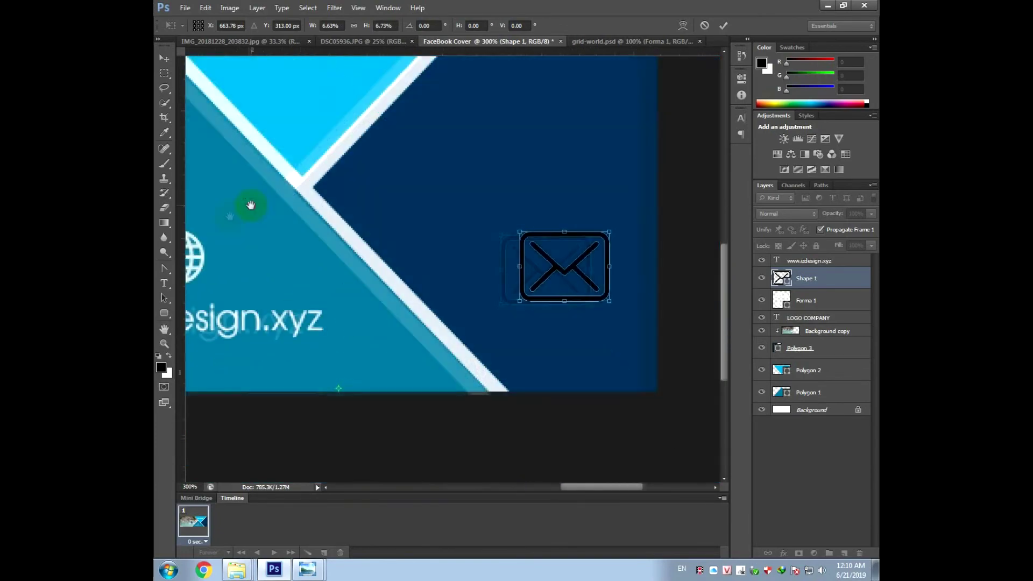
mouse_move(591, 236)
left_mouse_down()
mouse_move(539, 273)
mouse_move(592, 361)
left_mouse_up()
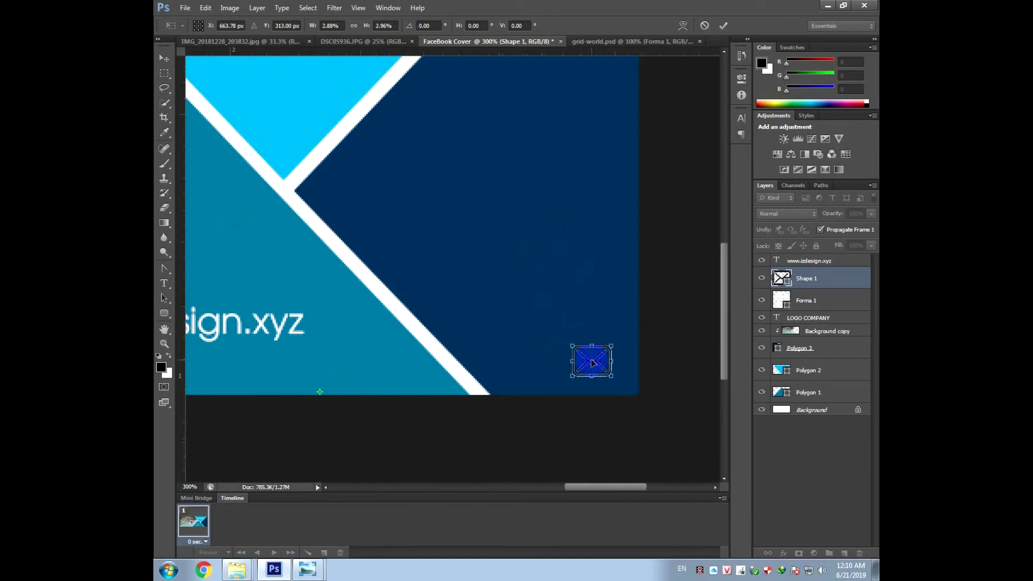
key("Return")
- Fill the envelope icon white
left_click(257, 27)
left_click(201, 81)
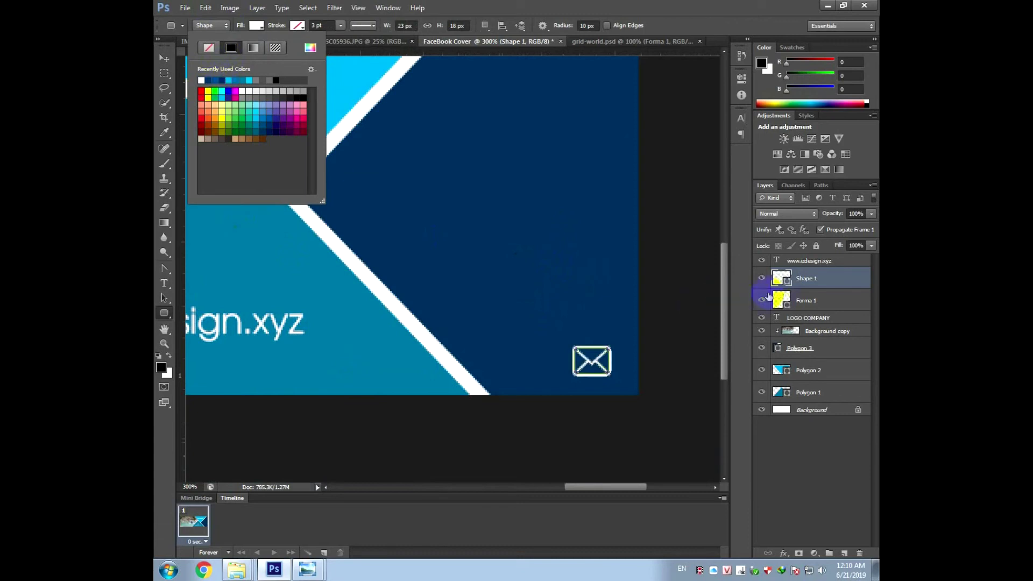
left_click(769, 296)
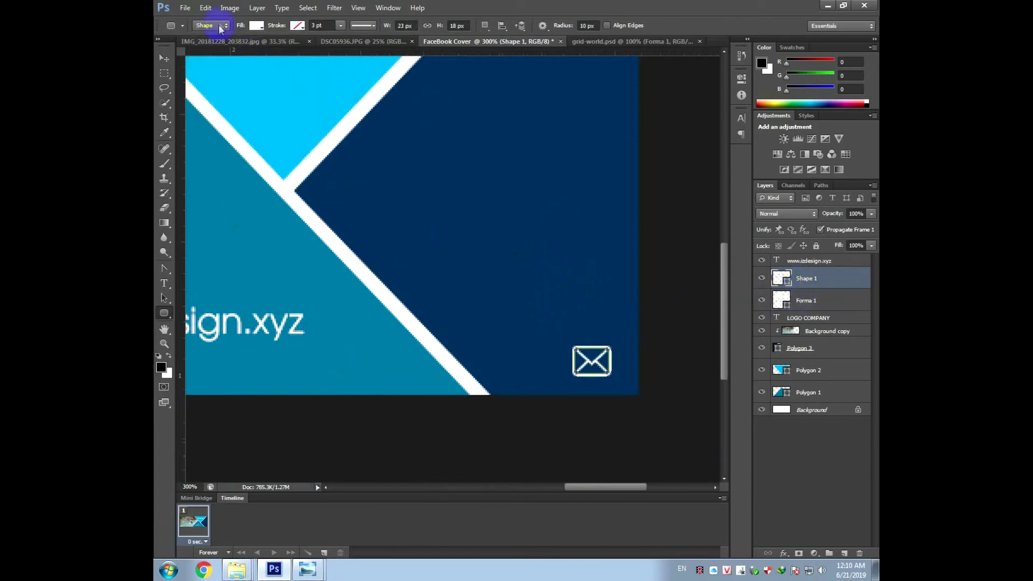
left_click(185, 8)
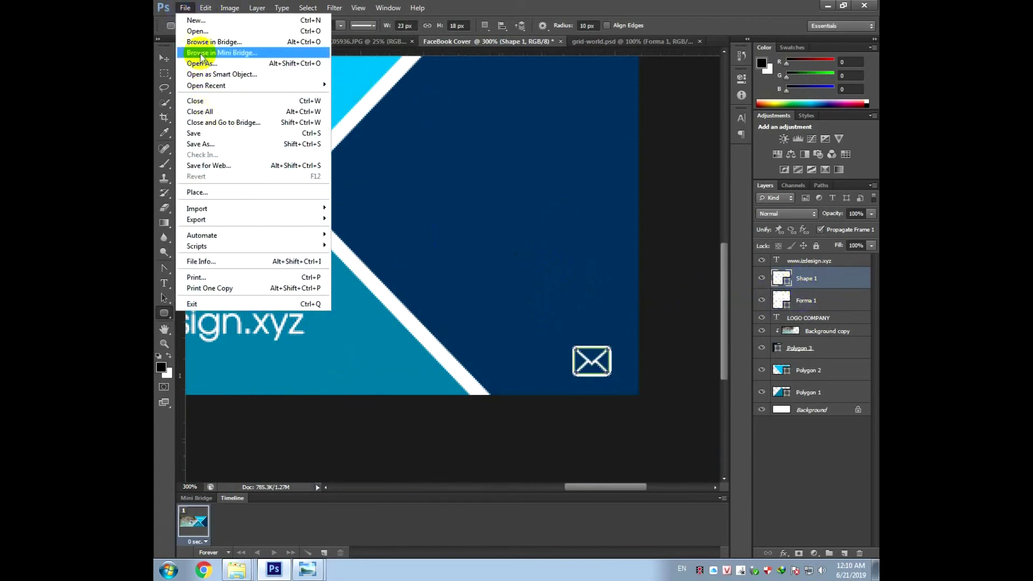
- Open the placeholder.psd file containing the location-pin shape
left_click(197, 30)
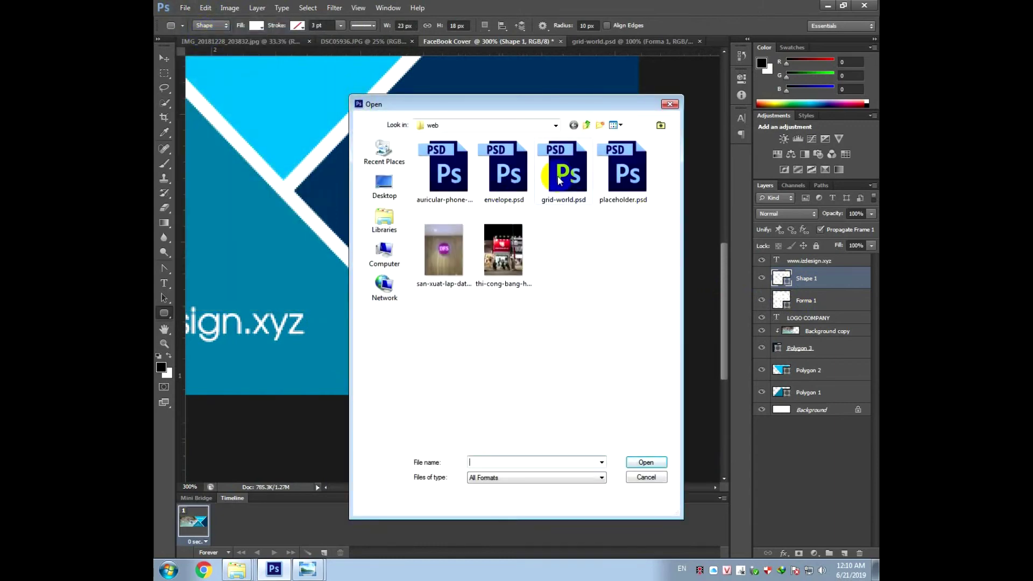
left_click(624, 183)
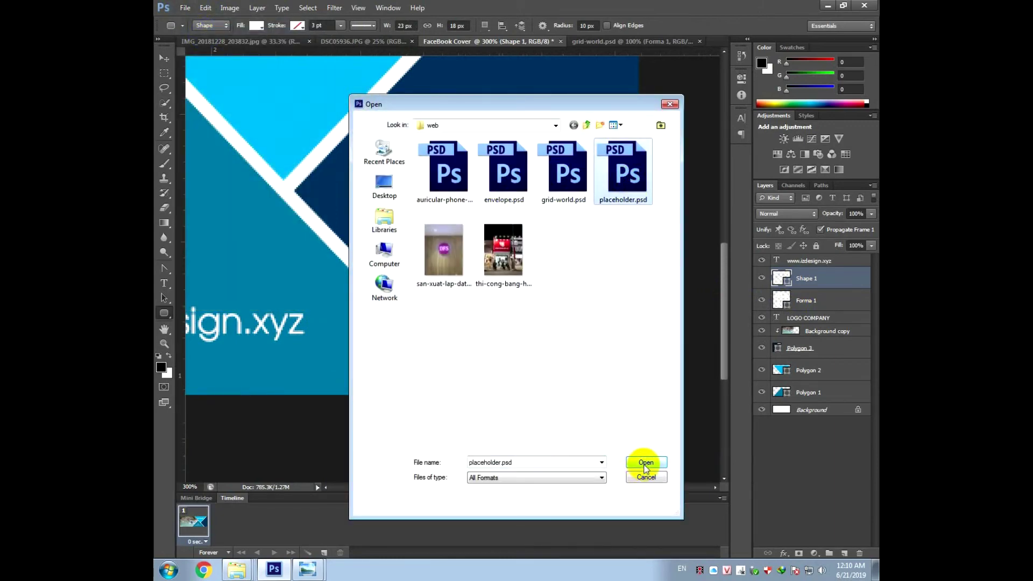
left_click(646, 462)
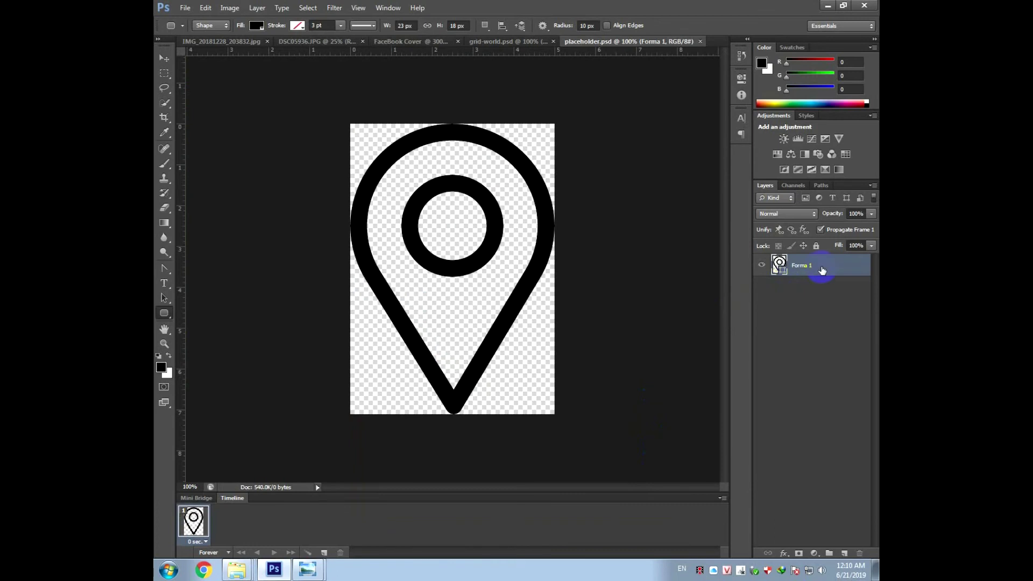
- Duplicate the pin layer into the FaceBook Cover document and return to the cover
right_click(822, 270)
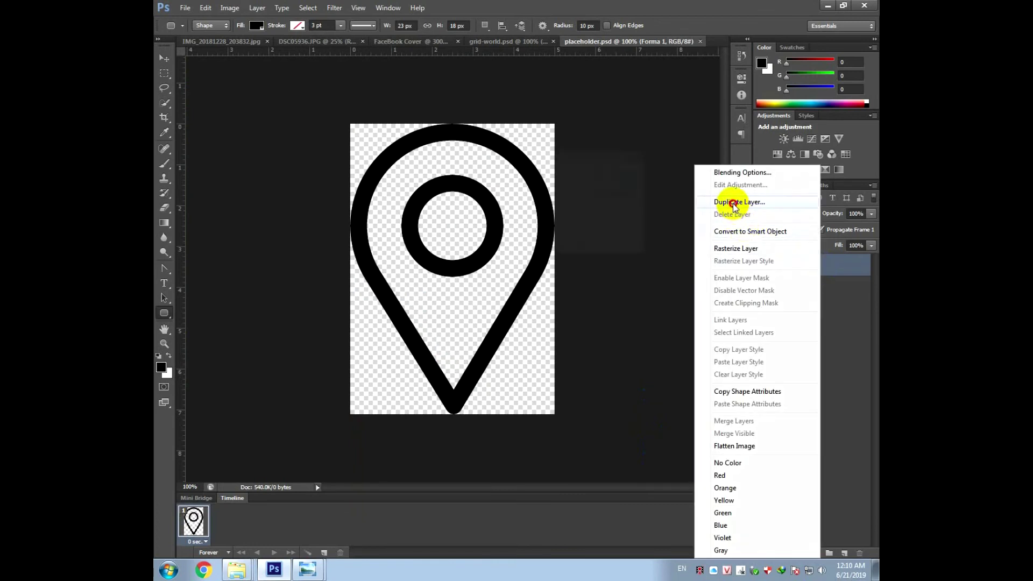
left_click(737, 202)
left_click(473, 218)
left_click(468, 250)
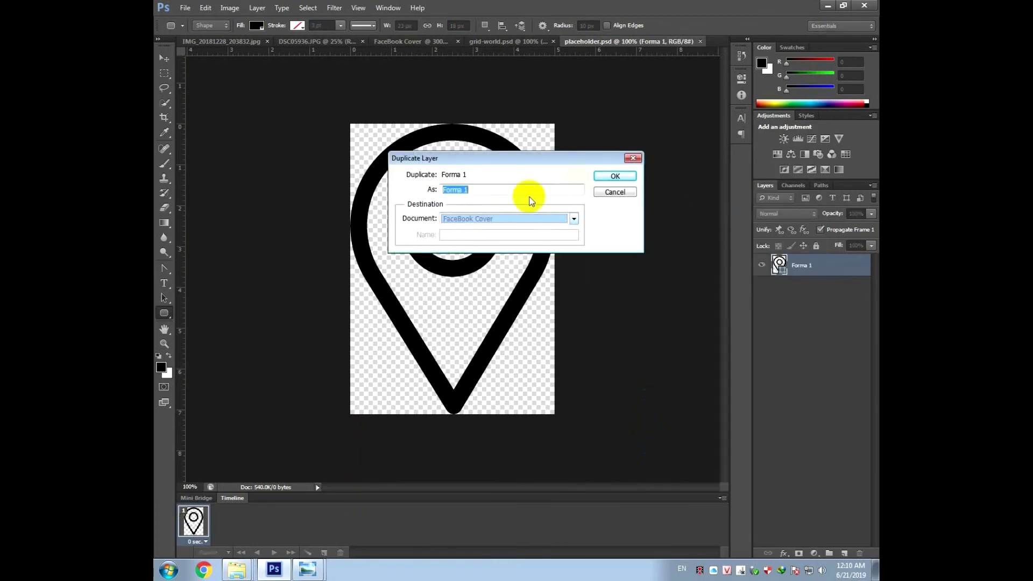
left_click(612, 177)
left_click(496, 41)
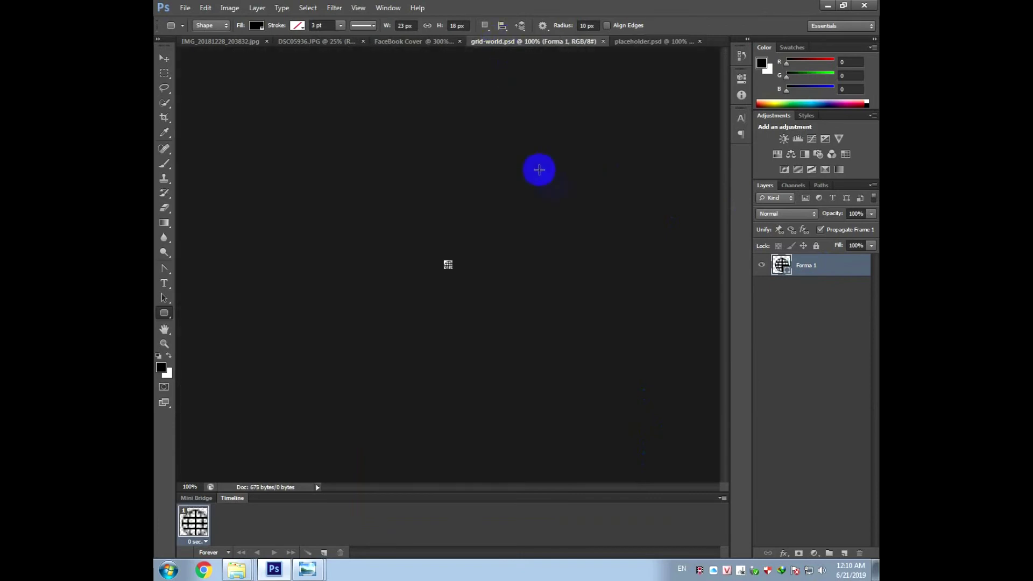
left_click(375, 41)
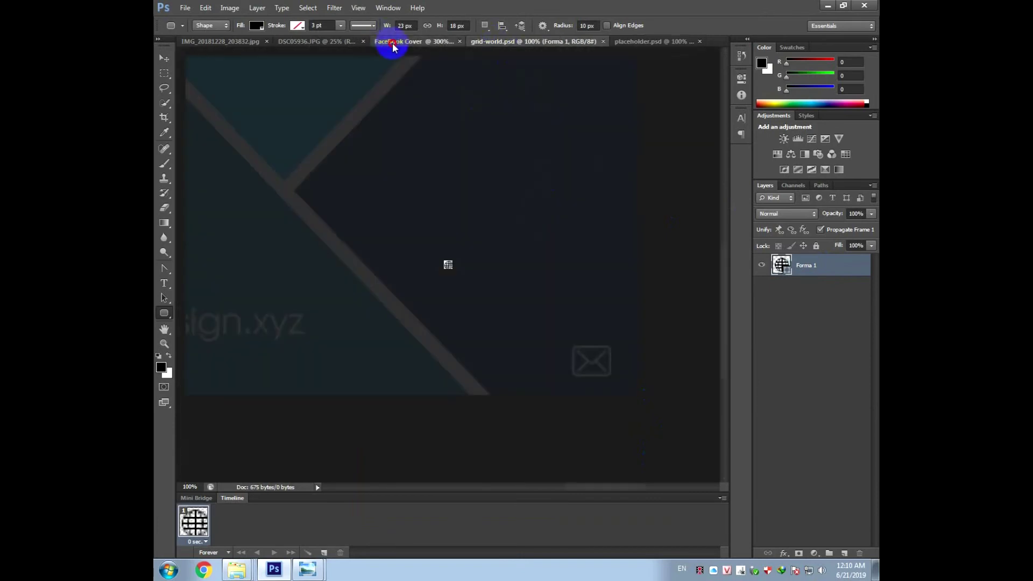
key("ctrl+t")
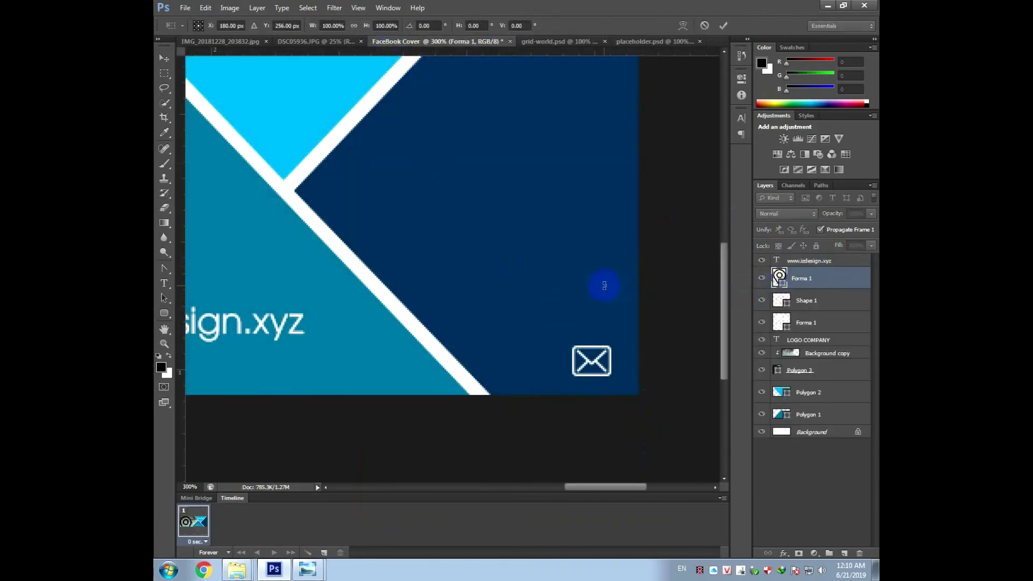
- Shrink the location pin and place it beside the envelope in the lower-right corner
key("Left")
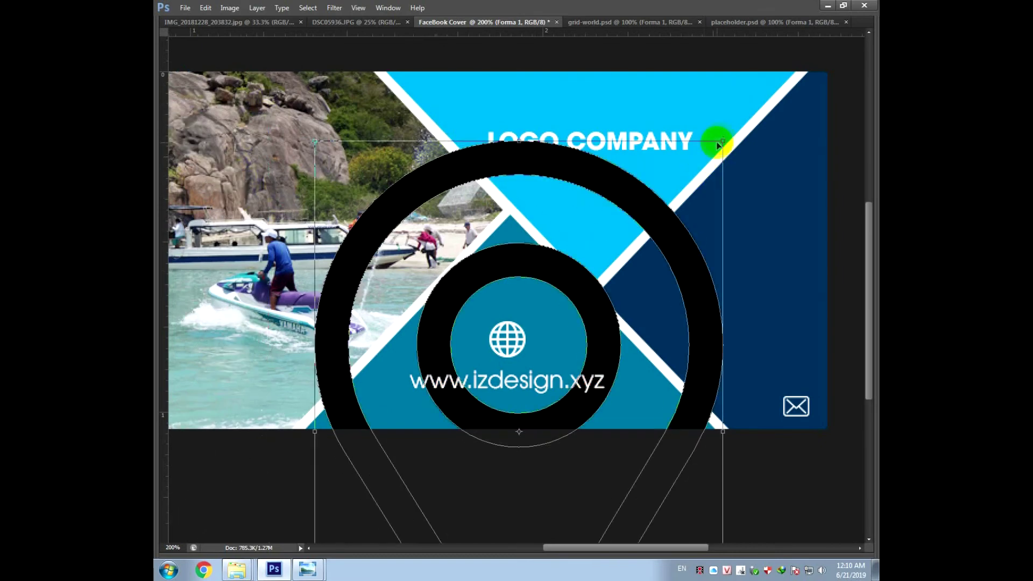
left_click_drag(722, 142, 490, 468)
mouse_move(414, 484)
left_mouse_down()
mouse_move(751, 252)
mouse_move(631, 443)
mouse_move(750, 399)
left_mouse_up()
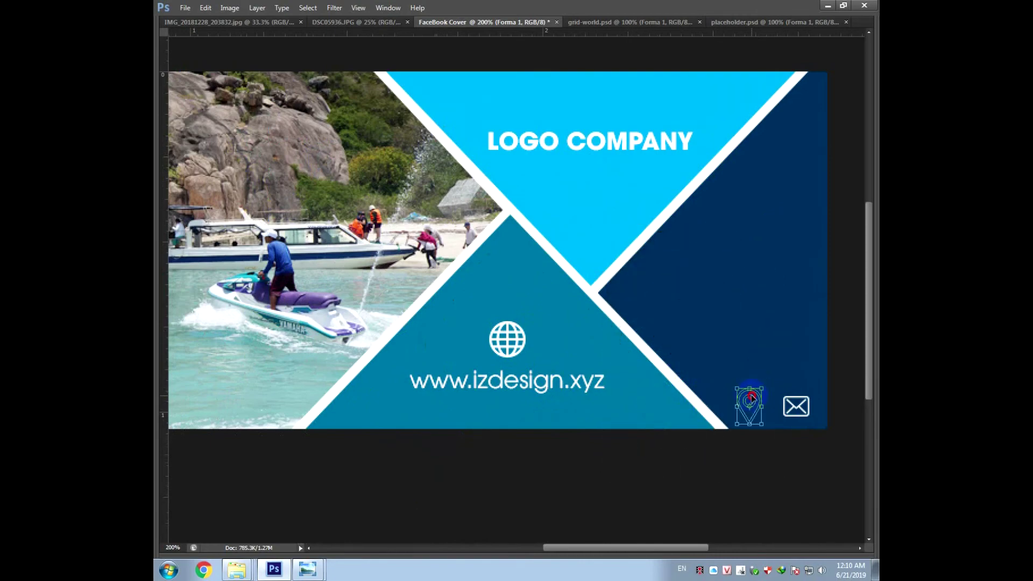
key("ctrl+plus")
key("ctrl+plus")
left_click_drag(757, 362, 538, 244)
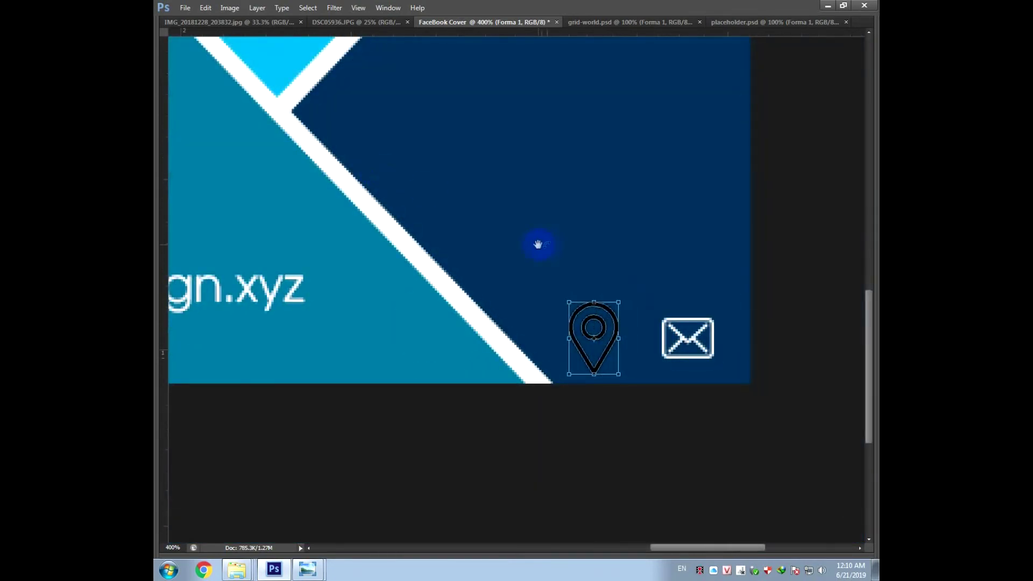
mouse_move(619, 303)
left_mouse_down()
mouse_move(601, 323)
mouse_move(605, 363)
left_mouse_up()
key("ctrl+z")
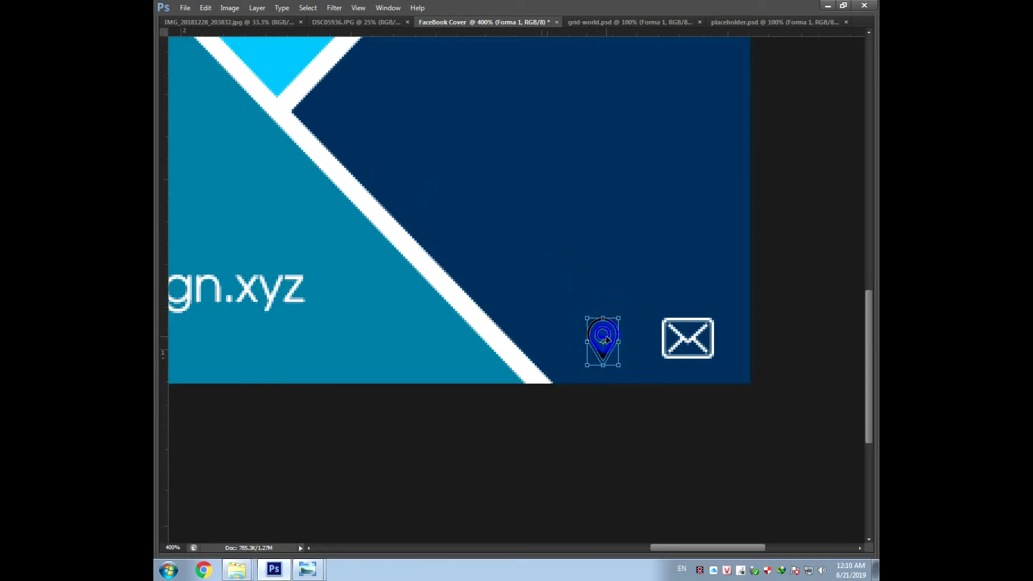
key("Return")
- Set the pin shape's fill colour to white
key("Tab")
left_click(256, 26)
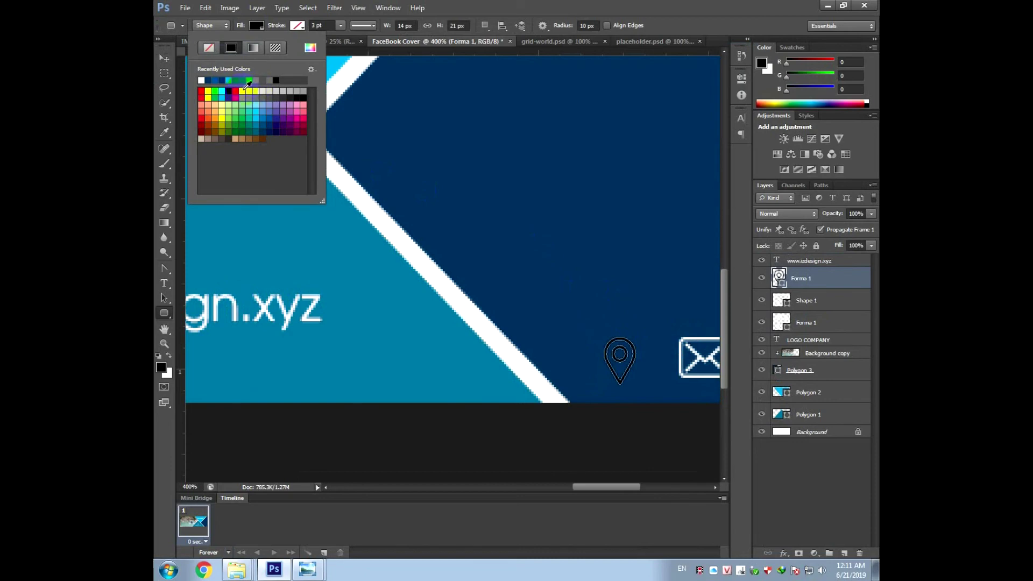
left_click(262, 91)
left_click(817, 279)
- Select the Forma 1 pin layer with the Move tool and nudge it up slightly
left_click(811, 311)
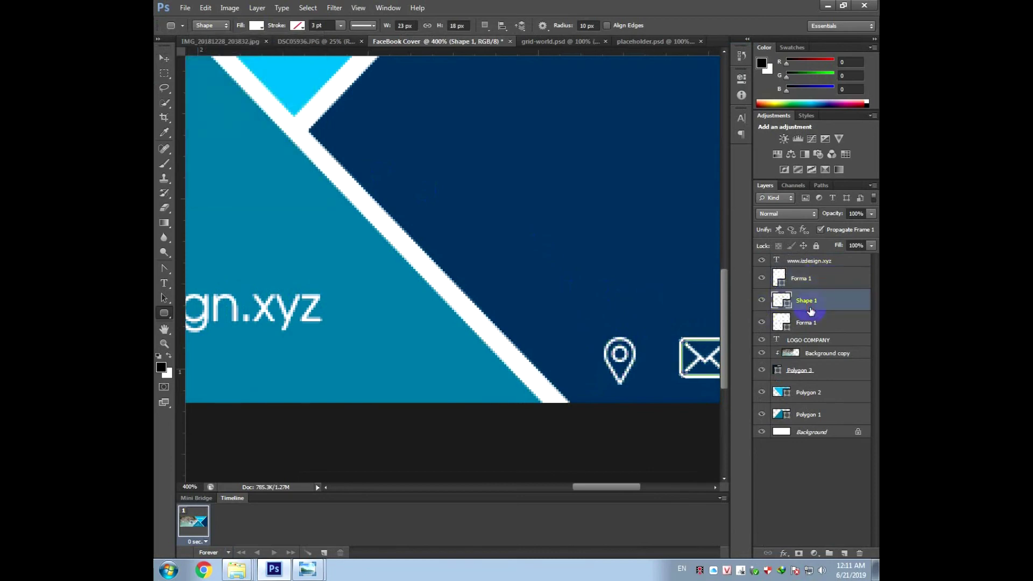
key("ctrl+minus")
key("v")
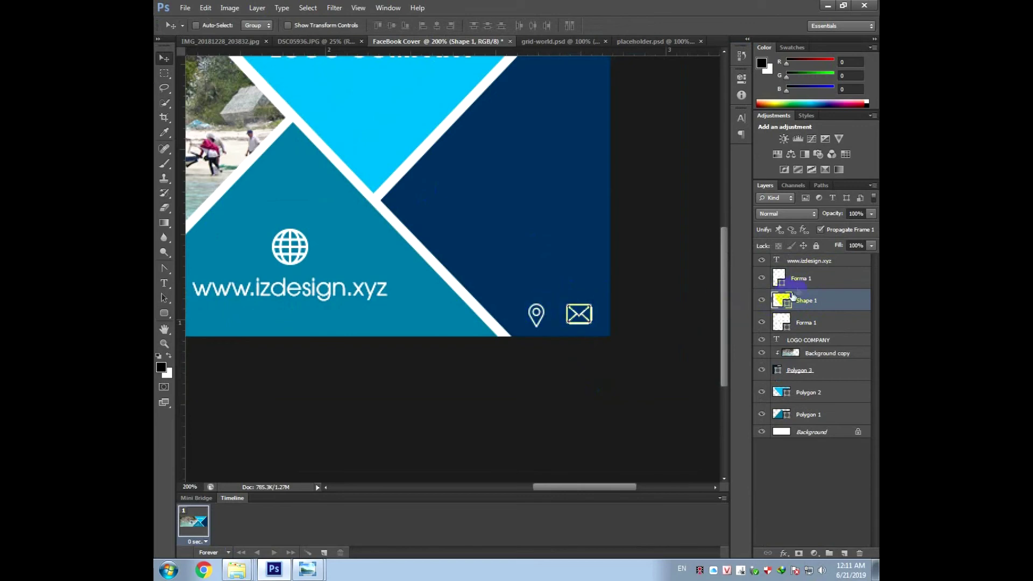
left_click(804, 280)
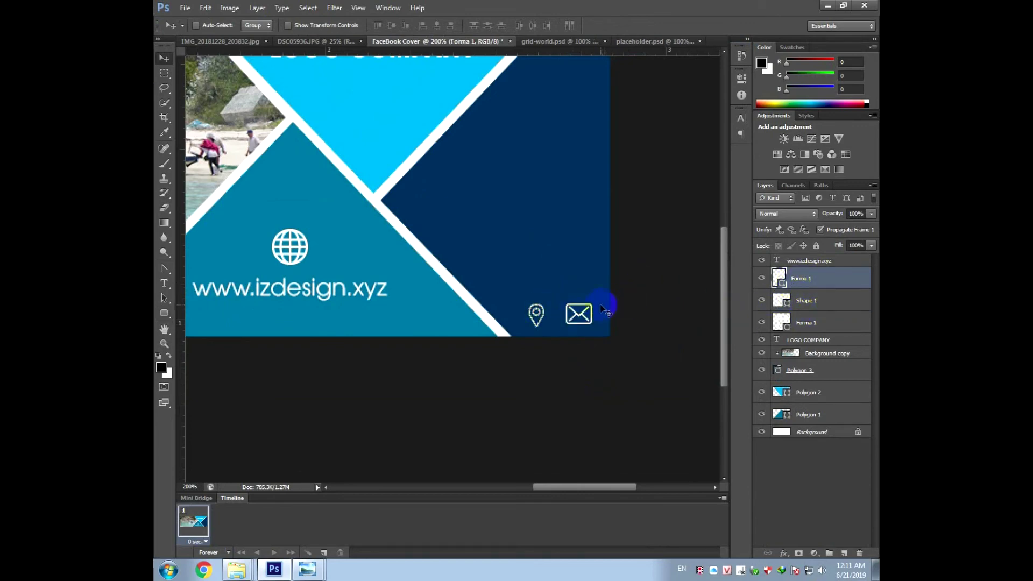
key("Up")
key("Up")
key("Up")
- Zoom out and pan to review the globe and URL area of the banner
key("ctrl+minus")
key("ctrl+minus")
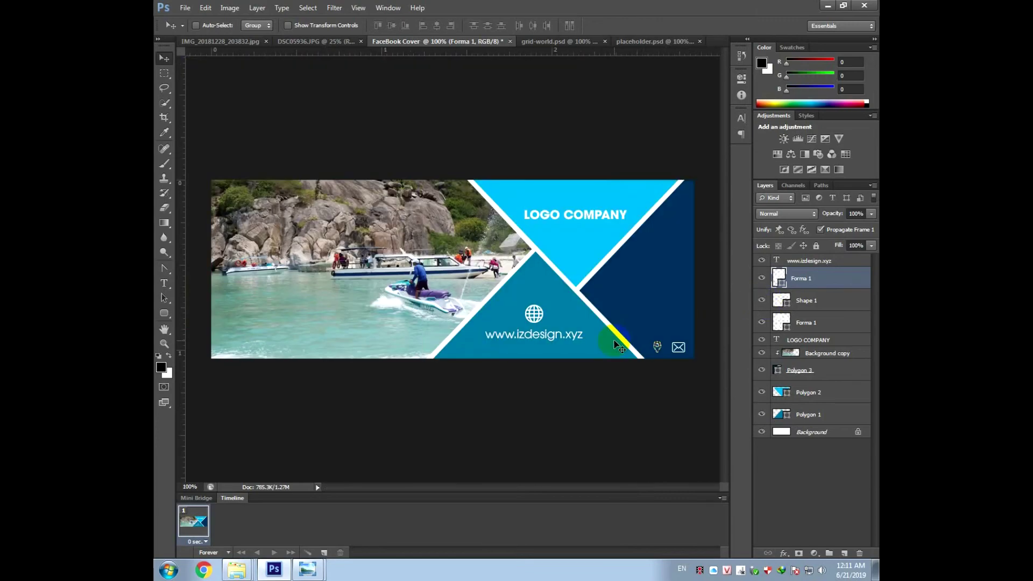
key("ctrl+minus")
key("ctrl+plus")
key("ctrl+plus")
left_click_drag(621, 337, 355, 220)
key("ctrl+minus")
left_click(178, 76)
left_click(517, 206)
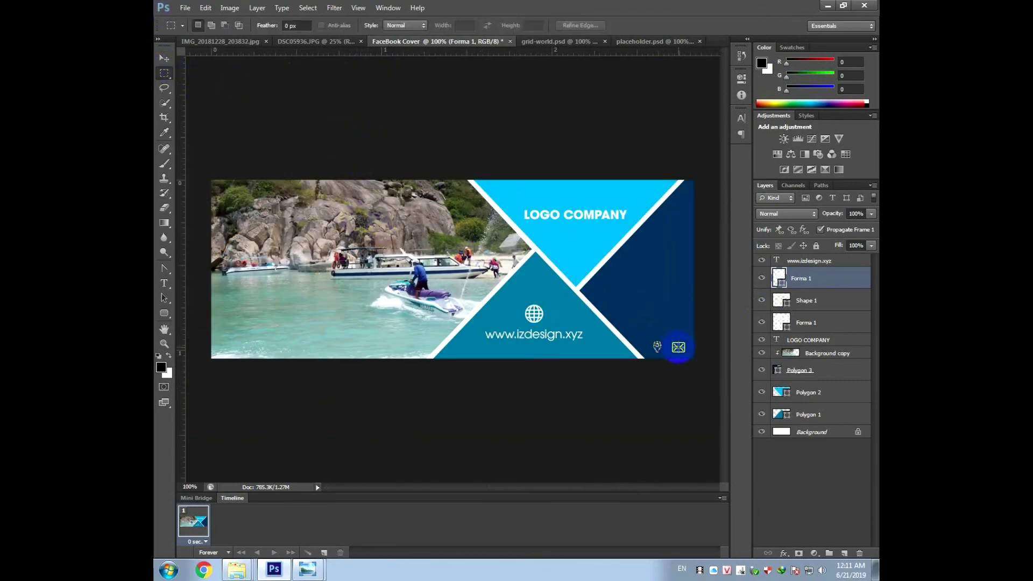
key("ctrl+plus")
left_click_drag(678, 346, 323, 208)
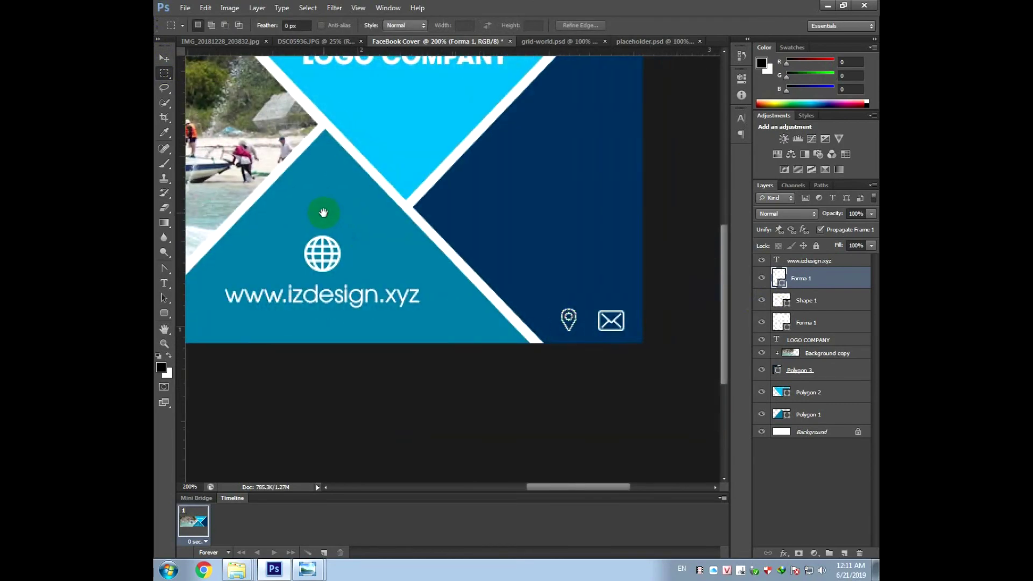
left_click(835, 306)
left_click(837, 261)
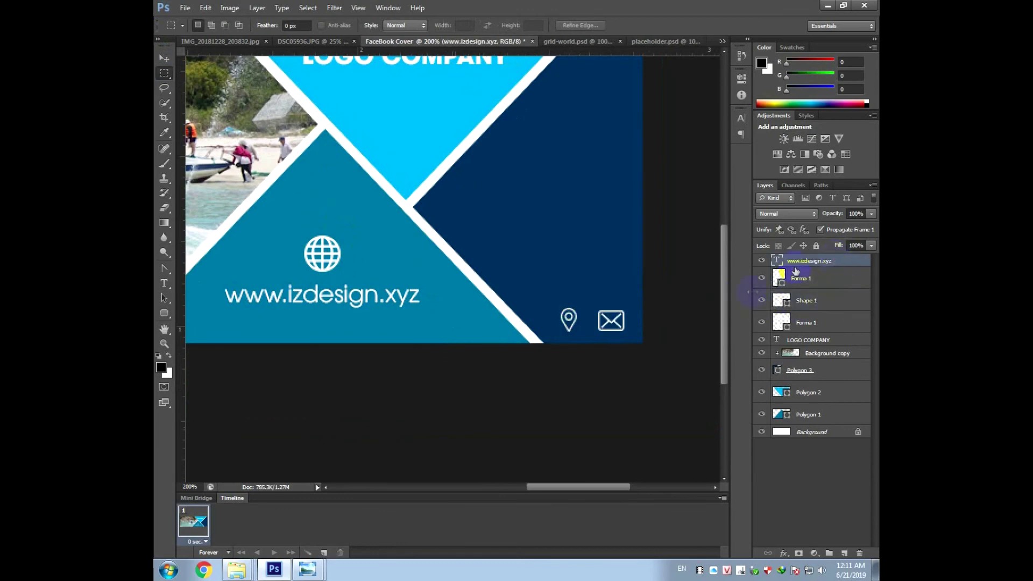
key("ctrl+minus")
left_click(537, 323)
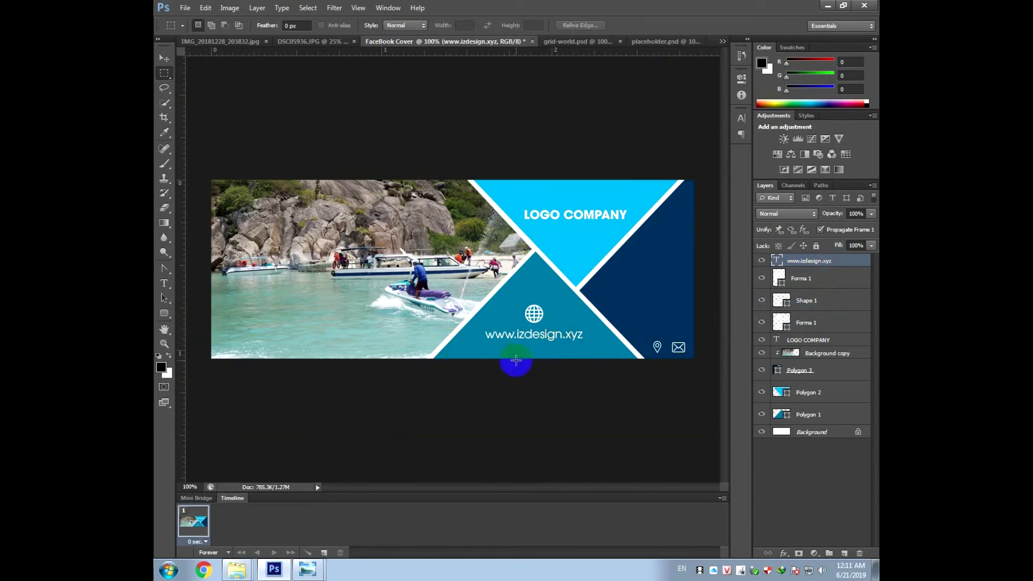
key("v")
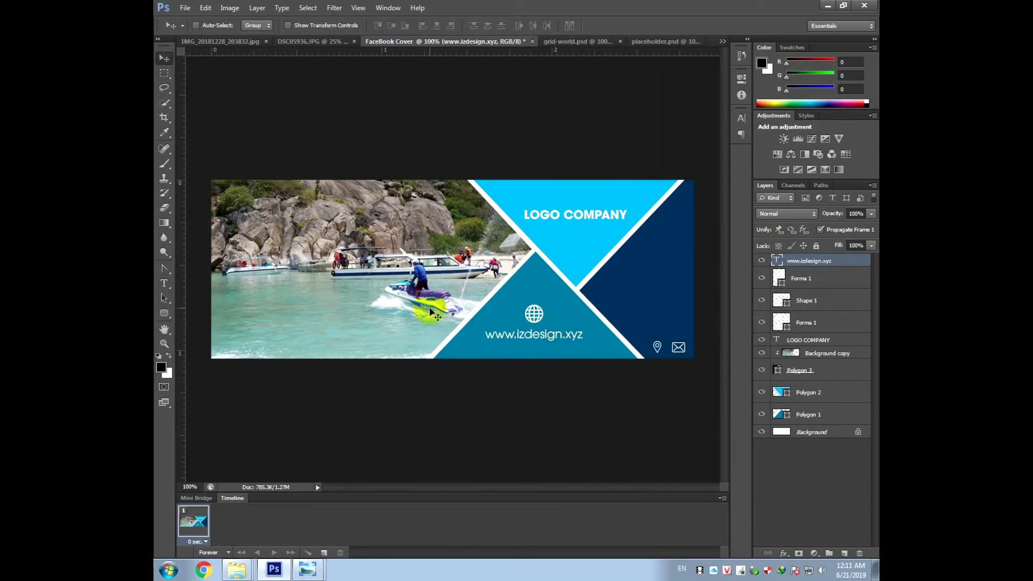
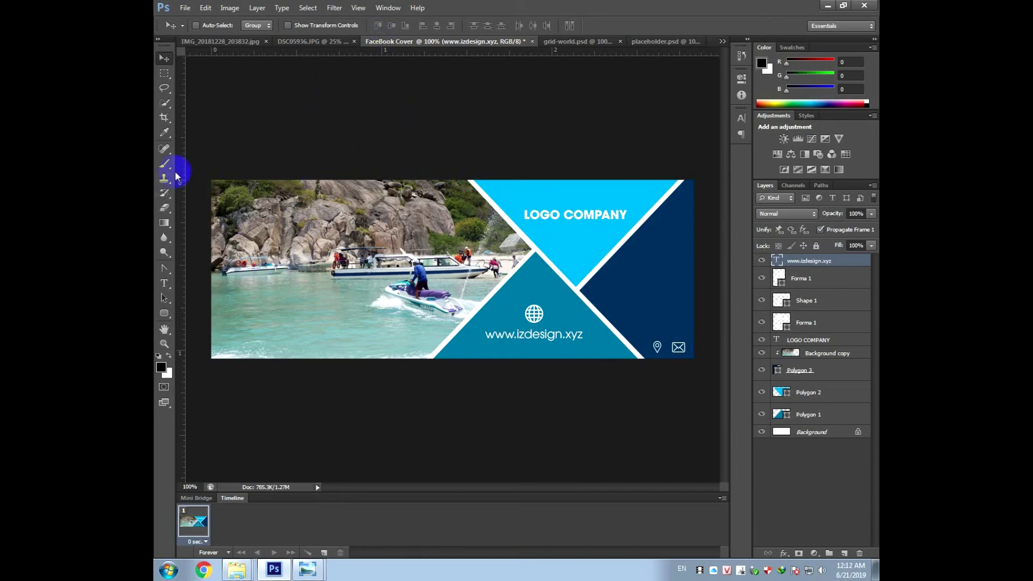
- Add a small white LET'S TRAVEL text layer over the rocks at the photo's upper left
left_click(164, 282)
left_click(284, 289)
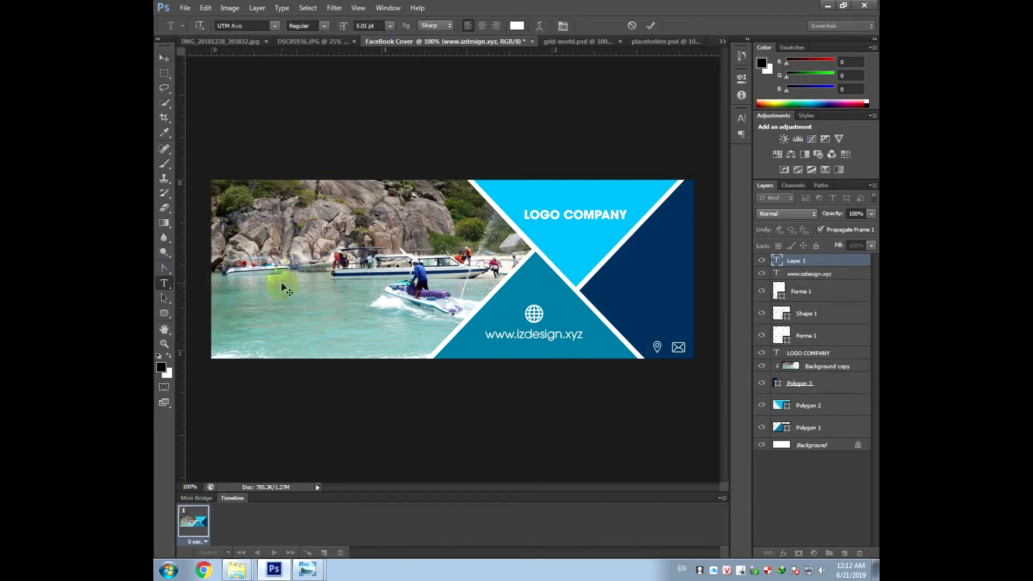
left_click_drag(284, 298, 349, 283)
type("LET'S TRAVEL")
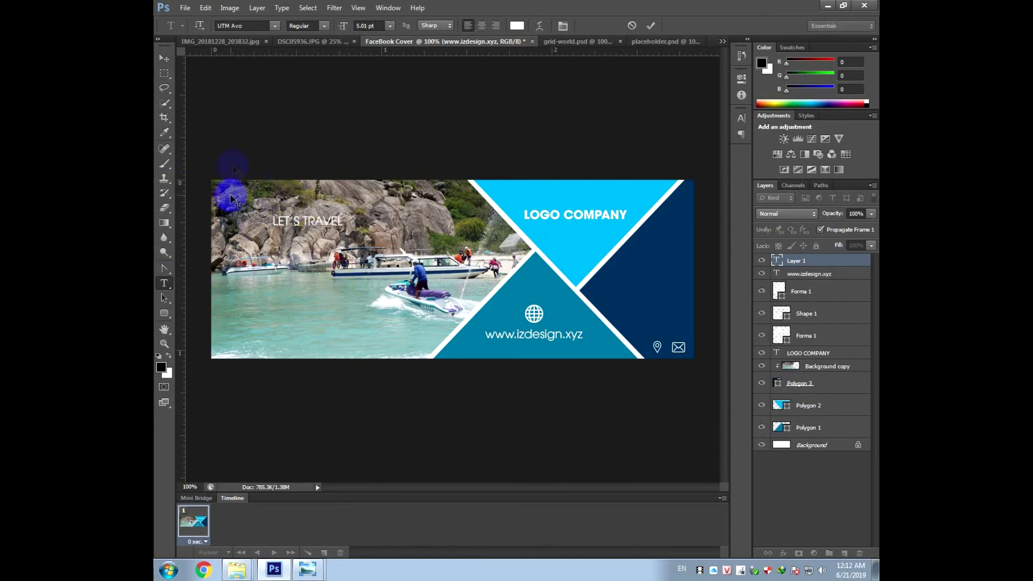
left_click(165, 58)
left_click(258, 160)
left_click(344, 226)
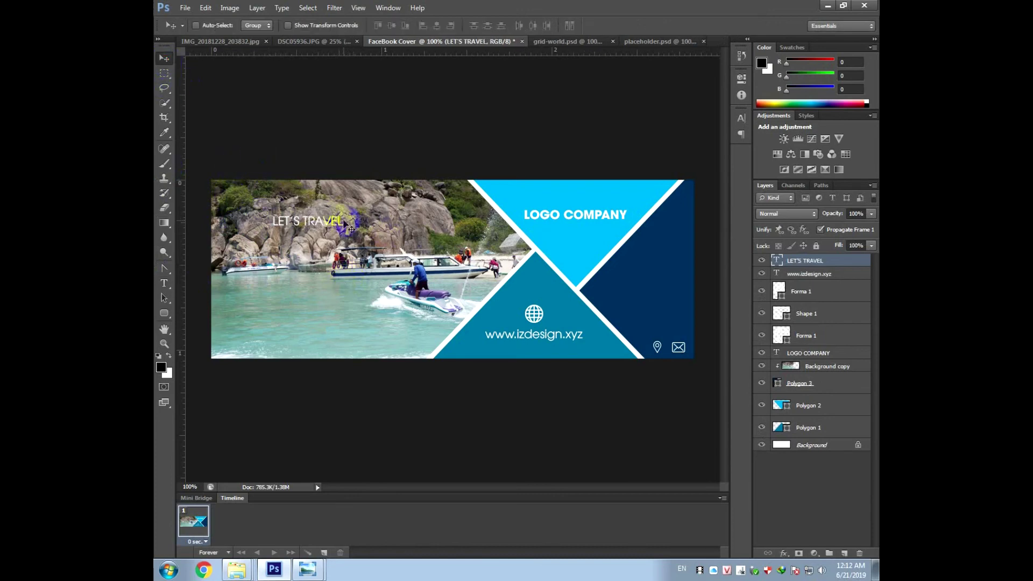
- Free-transform the LET'S TRAVEL headline to about twice its size, shifted slightly left
key("ctrl+t")
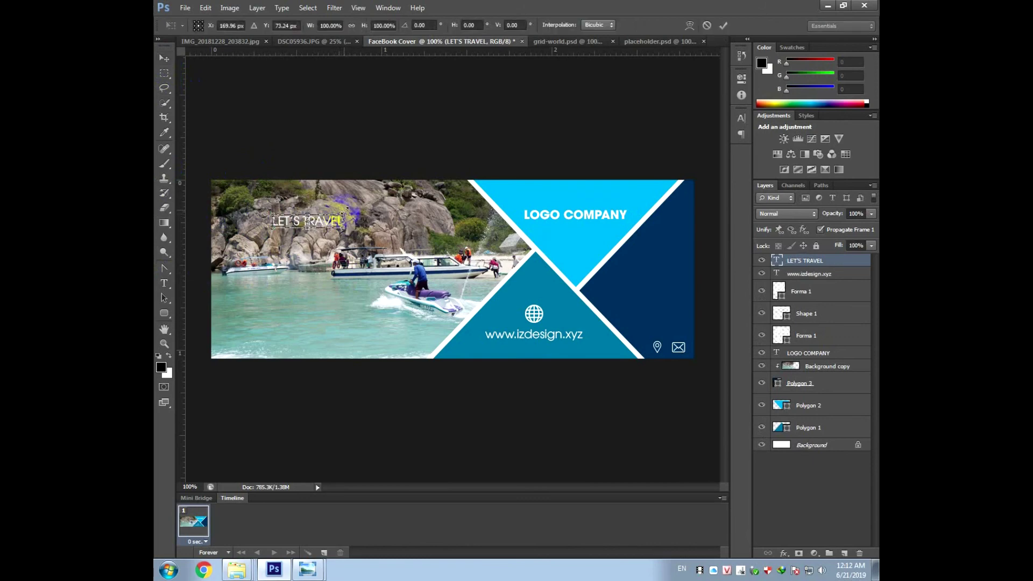
left_click_drag(342, 214, 416, 175)
left_click_drag(389, 230, 373, 222)
key("Return")
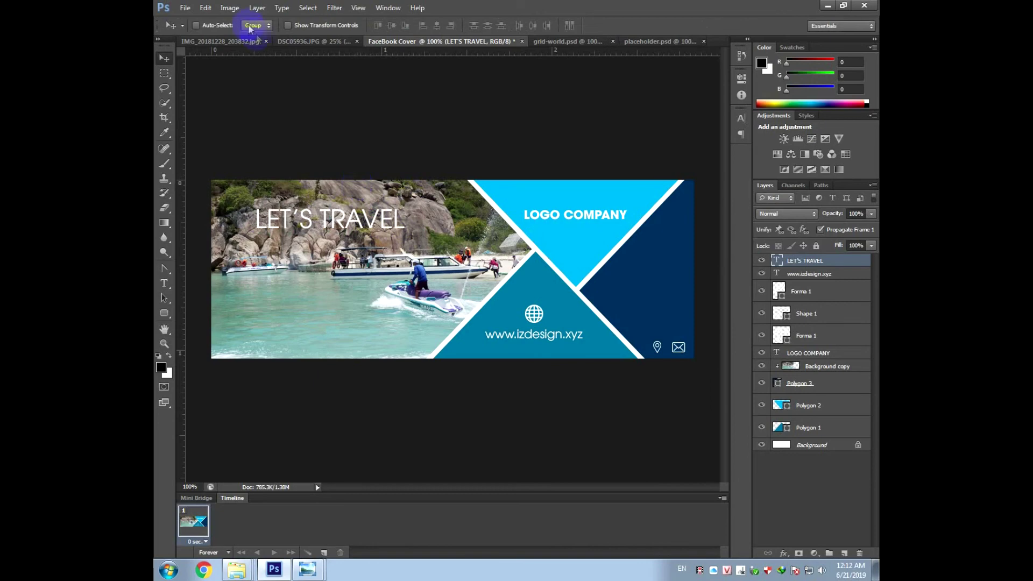
- Give the headline a tall condensed bold font at 18 pt
key("u")
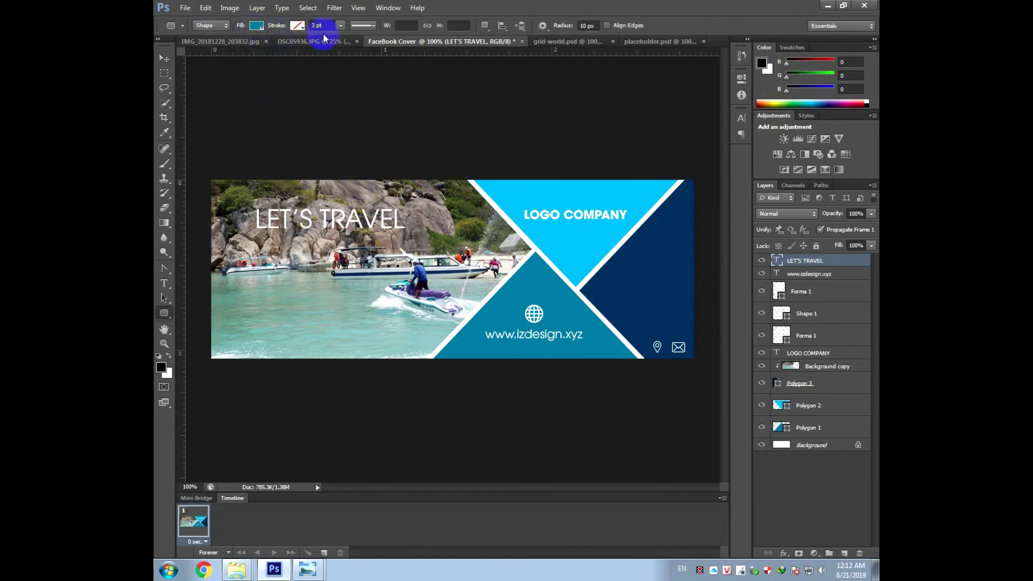
key("t")
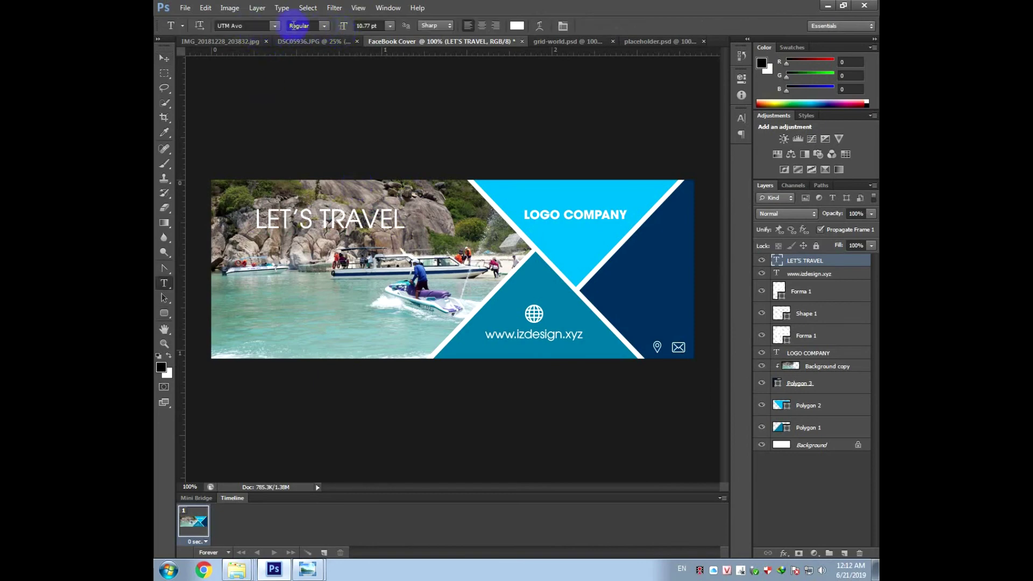
left_click(256, 26)
key("Down")
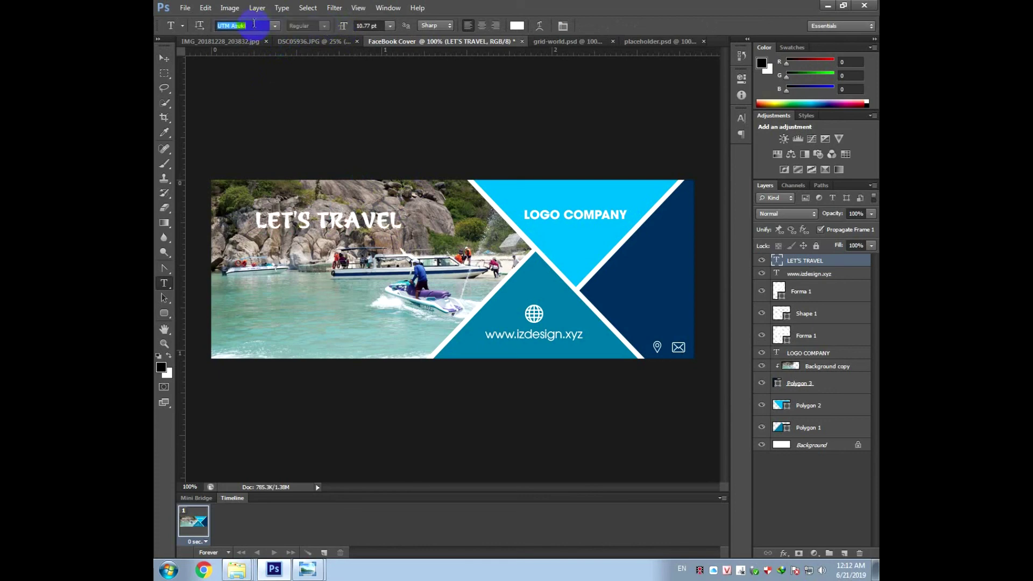
key("Down")
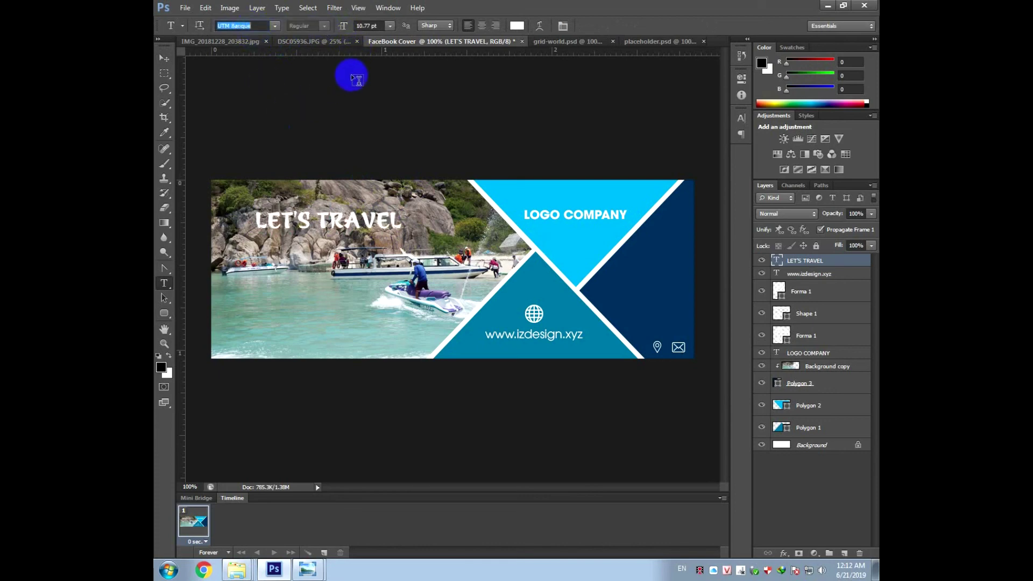
key("Down")
key("Down")
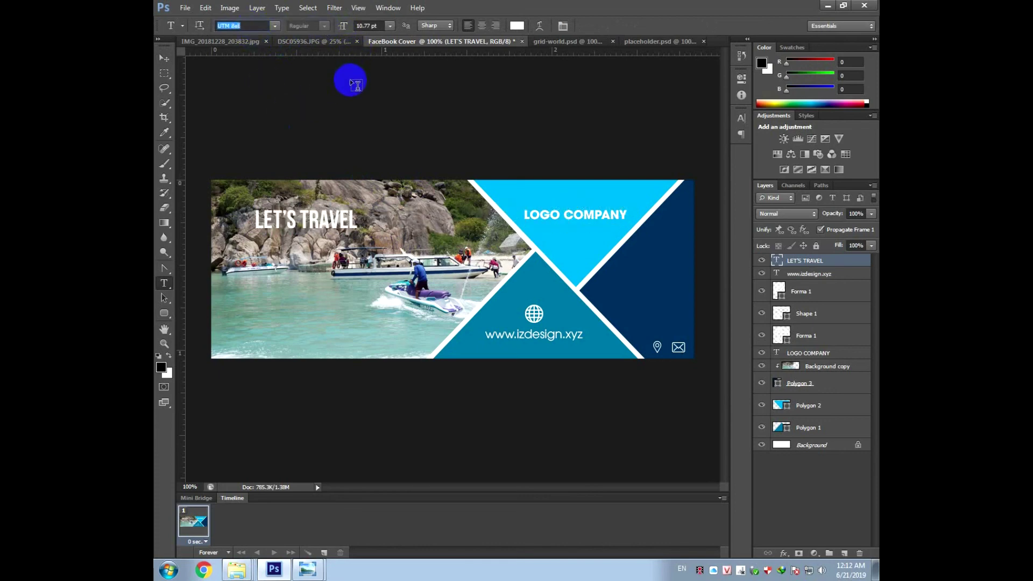
key("Down")
key("Down")
key("Down")
key("Down")
key("Up")
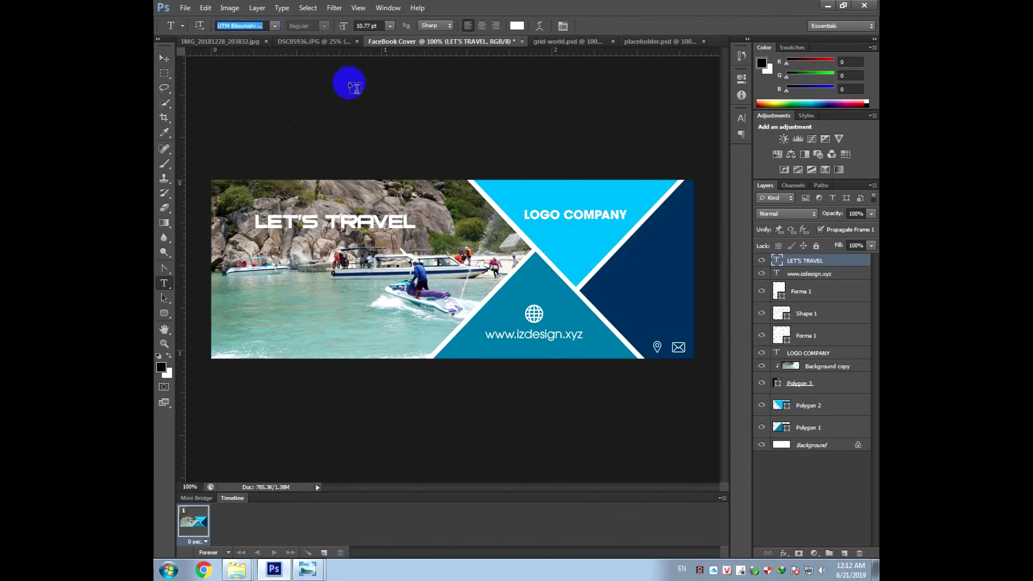
key("Down")
key("Down")
key("Down")
key("Down")
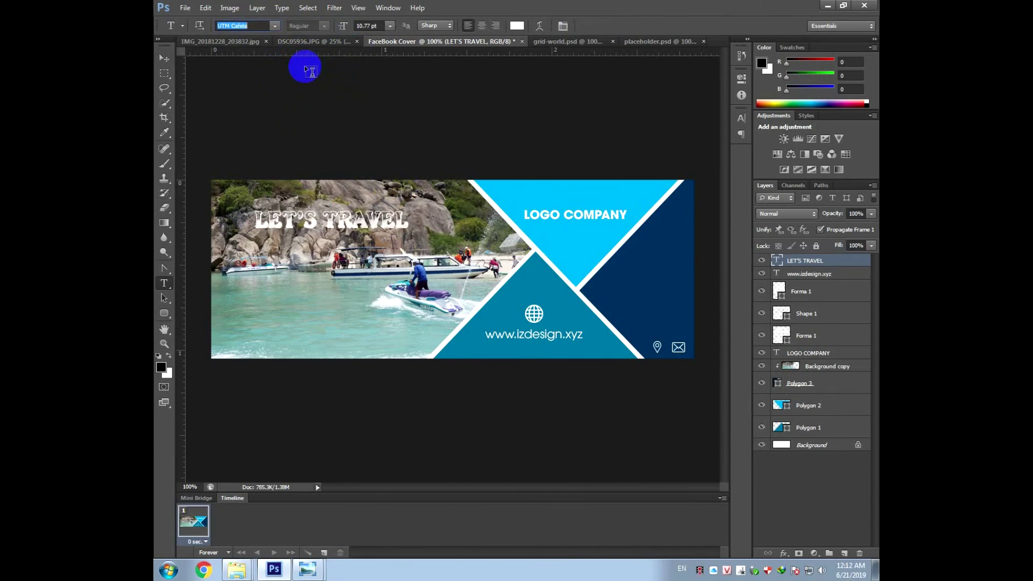
key("Down")
key("Down")
key("Down")
key("Down")
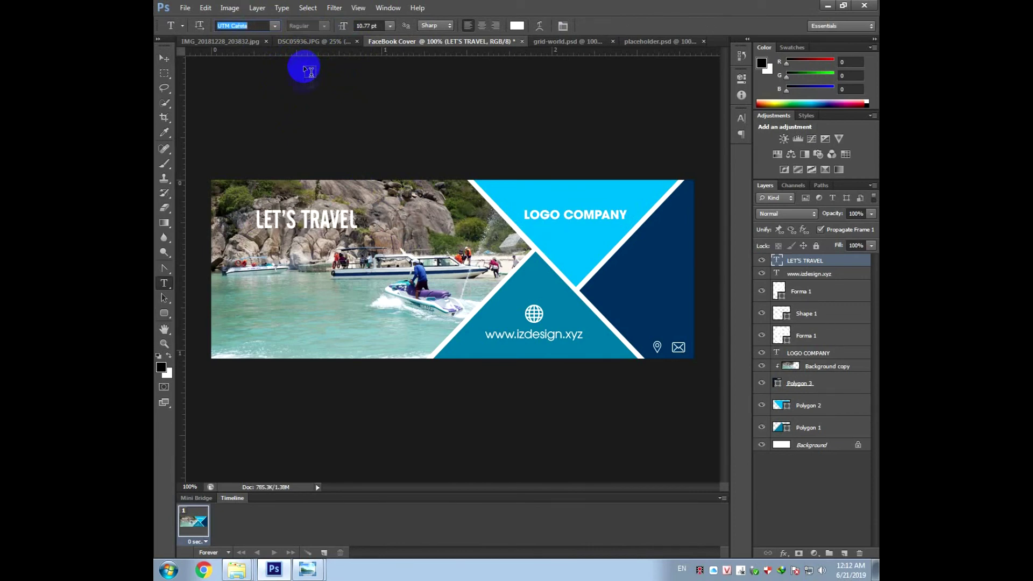
left_click(391, 26)
left_click(380, 145)
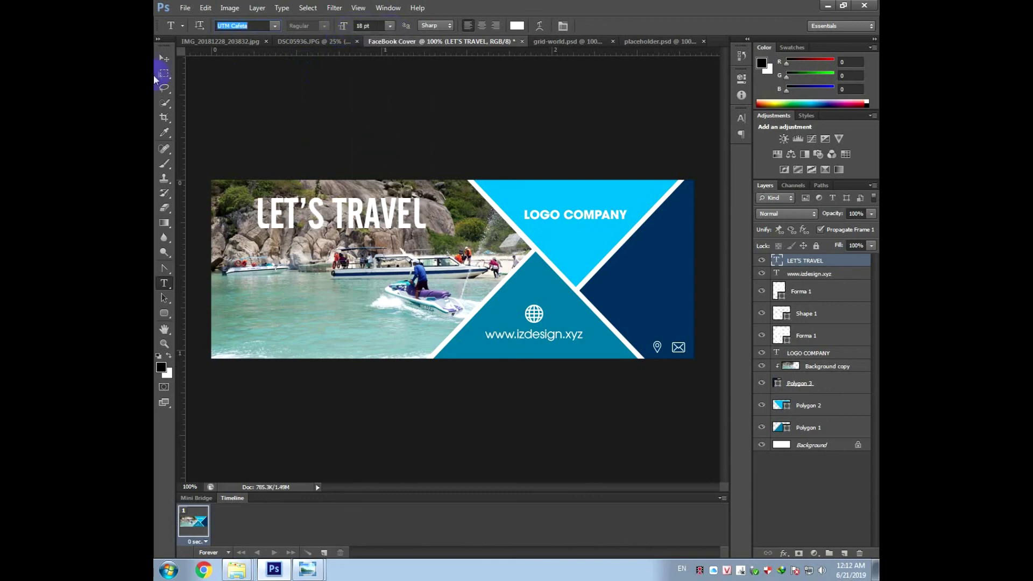
- Nudge the headline slightly left and shrink it to about 82%
left_click(164, 58)
left_click_drag(383, 206, 369, 205)
key("ctrl+t")
left_click_drag(411, 233, 363, 220)
key("Return")
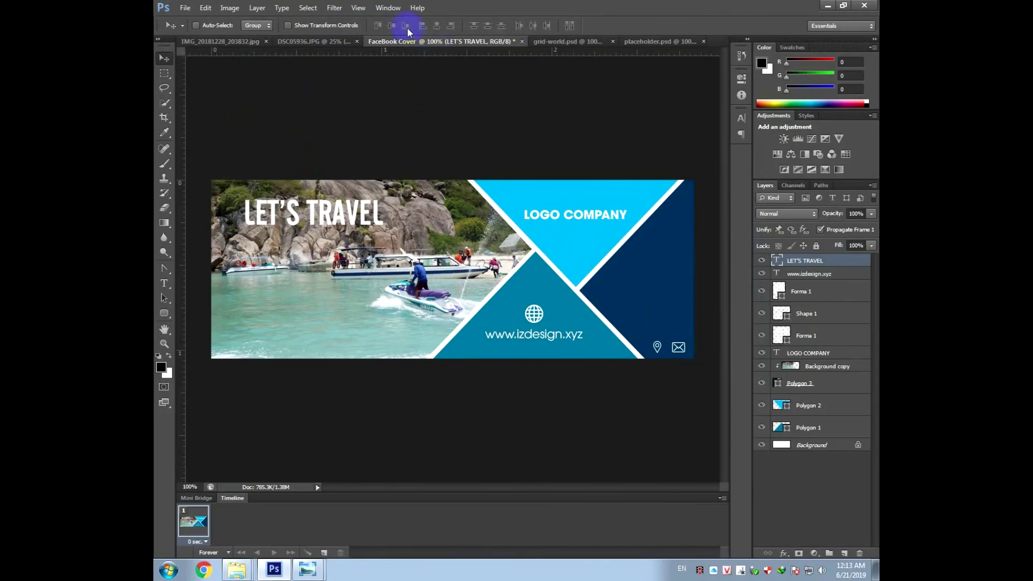
- Set the headline layer opacity to 67% and move it to the photo's bottom-left
left_click(871, 214)
left_click(849, 227)
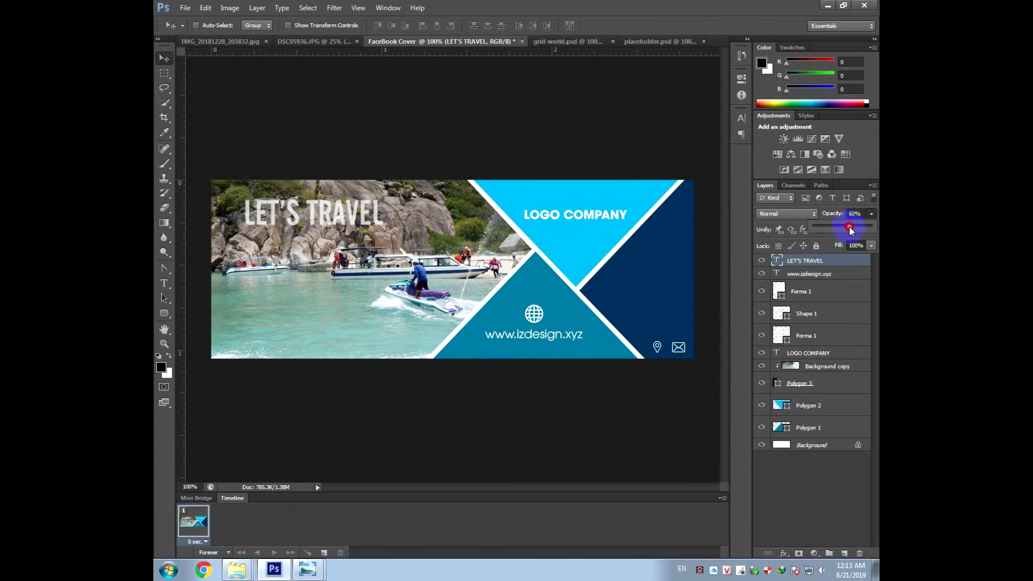
left_click_drag(857, 228, 875, 226)
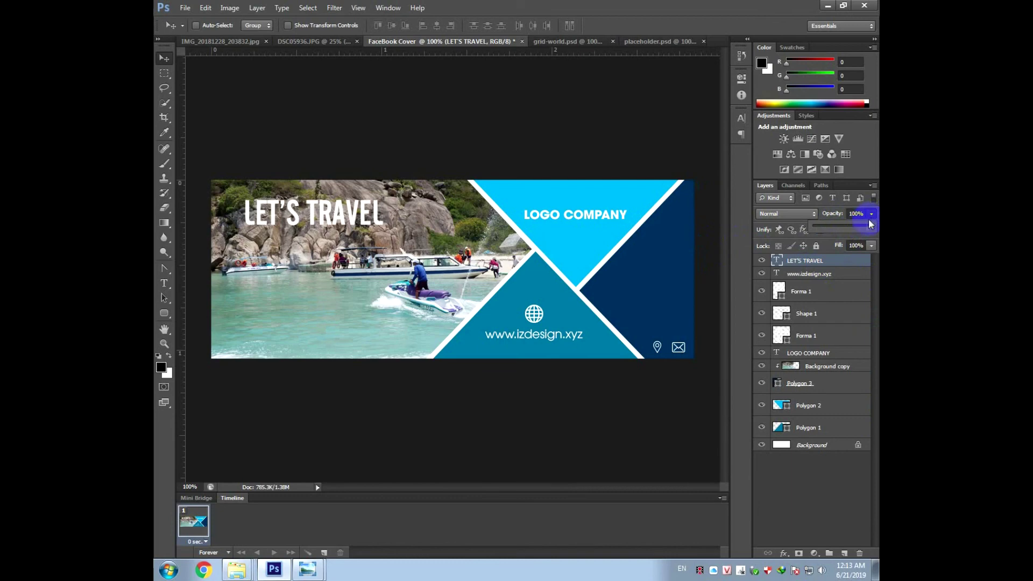
left_click_drag(859, 228, 854, 228)
key("ctrl+minus")
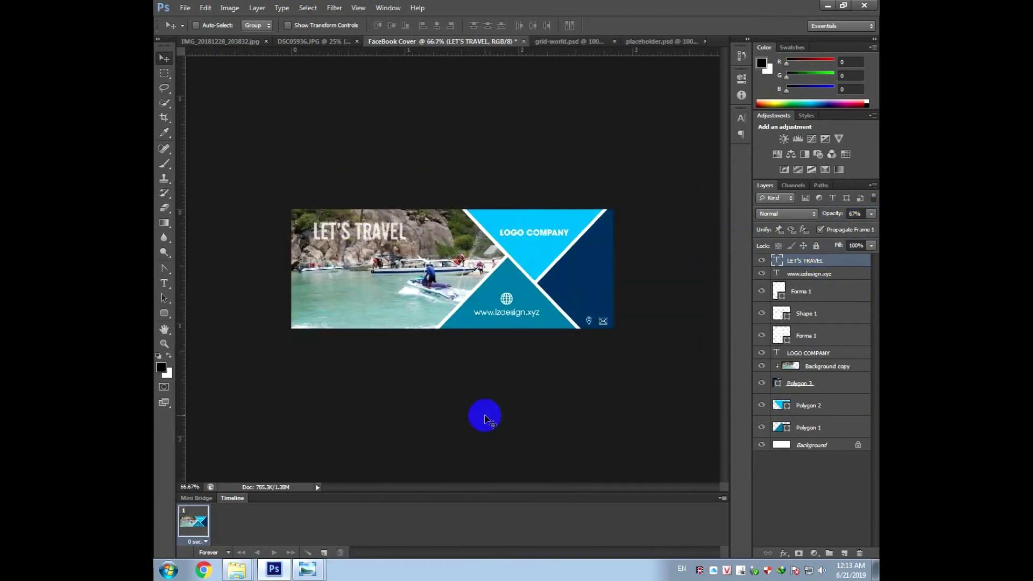
left_click_drag(370, 233, 361, 312)
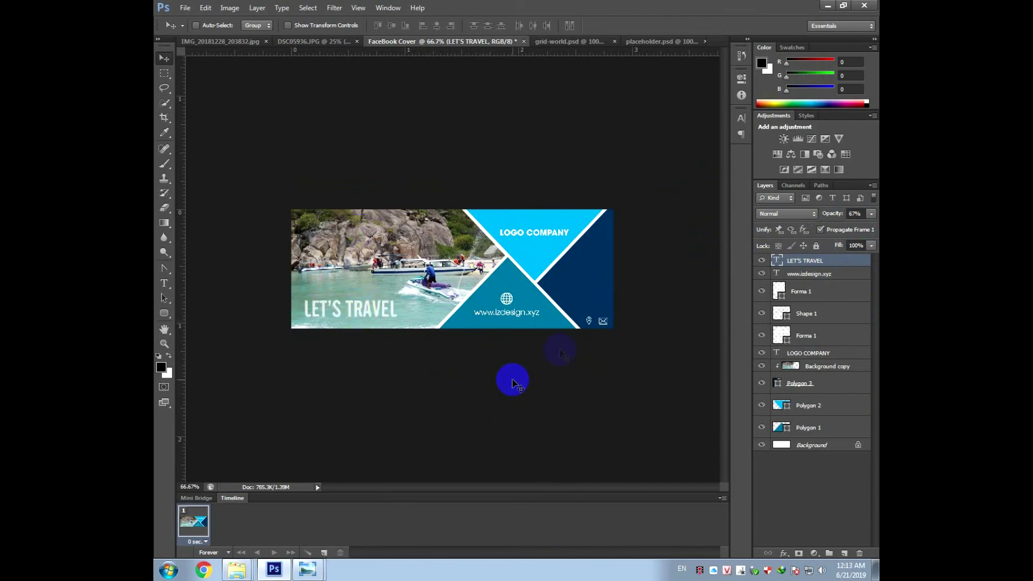
key("ctrl+0")
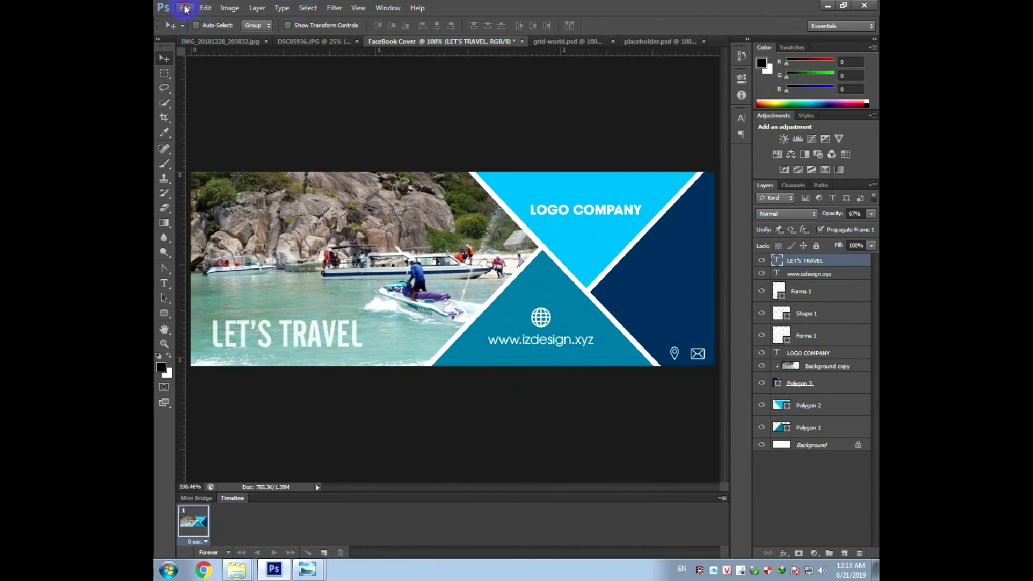
- Save for Web as a Maximum-quality JPEG named FaceBook Cover.jpg in the web folder
left_click(184, 8)
left_click(210, 164)
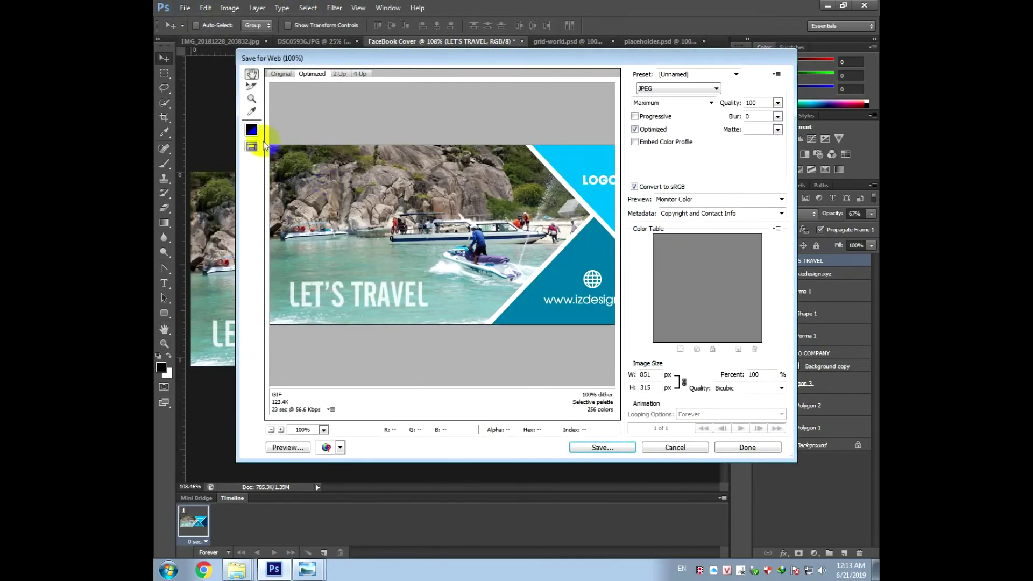
left_click(281, 73)
left_click_drag(614, 253, 489, 254)
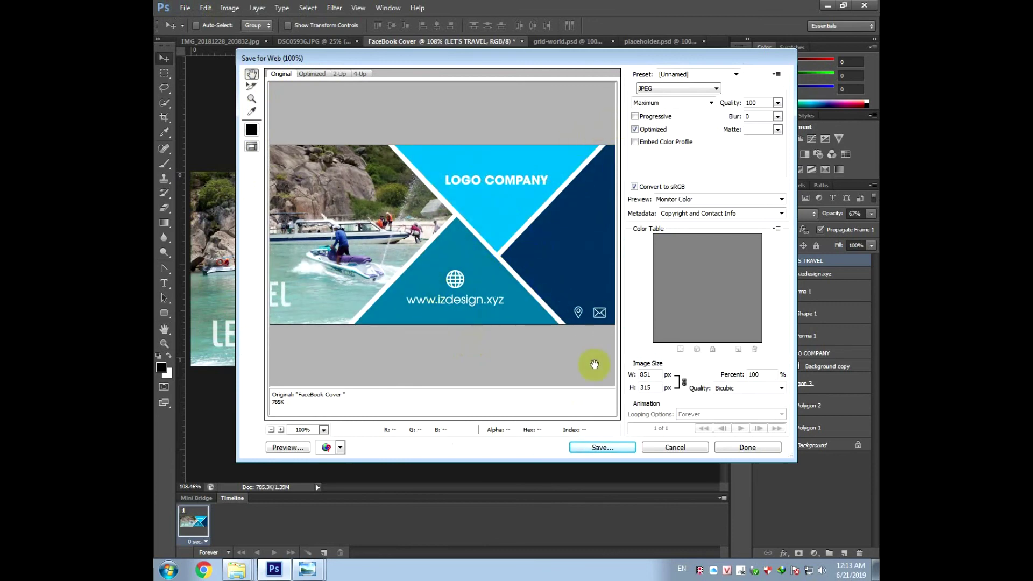
left_click(601, 447)
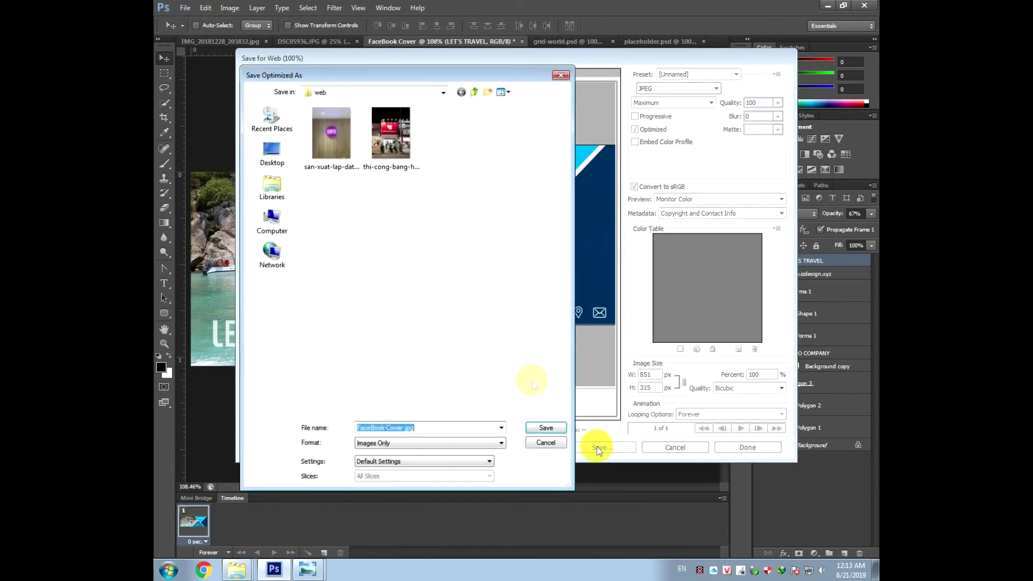
left_click(544, 429)
key("ctrl+shift+s")
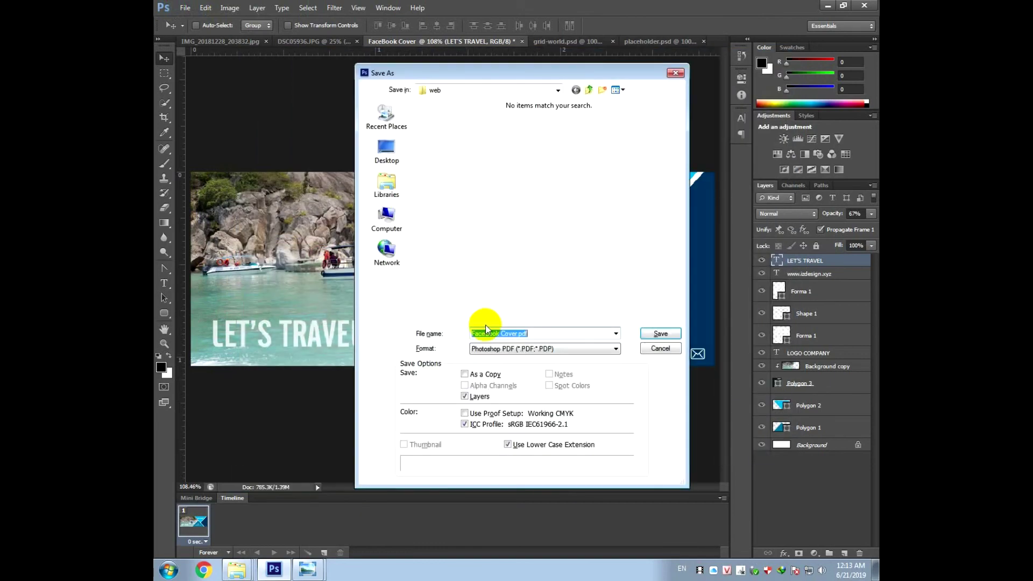
- Save FaceBook Cover.pdf as Photoshop PDF, keeping Photoshop editing capabilities
left_click(648, 339)
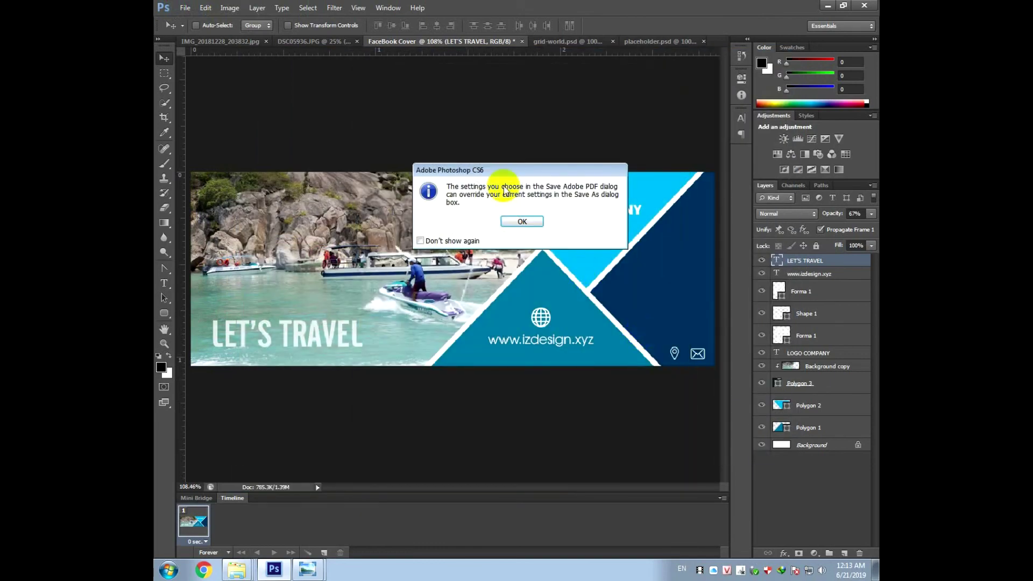
left_click(522, 222)
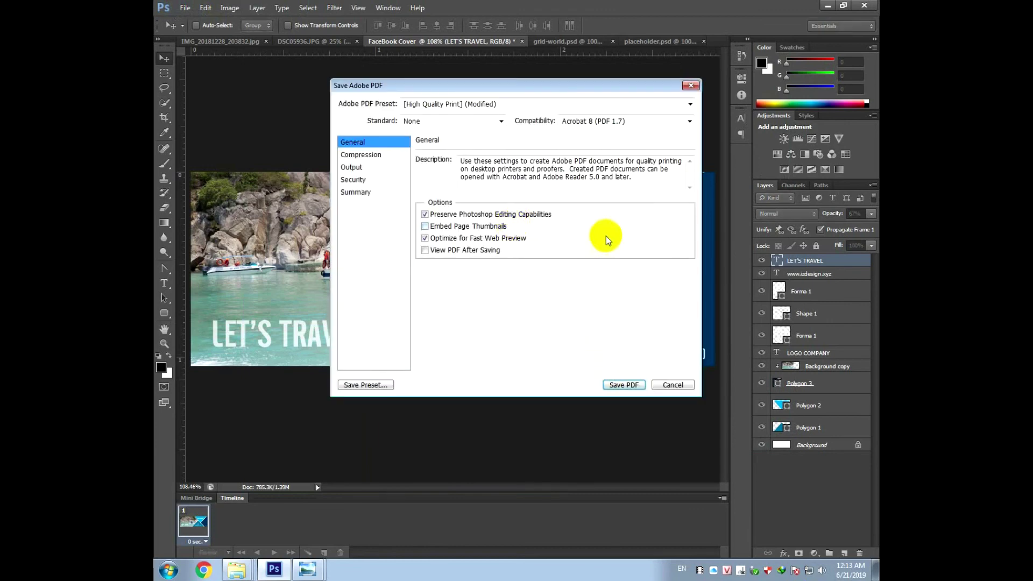
left_click(634, 386)
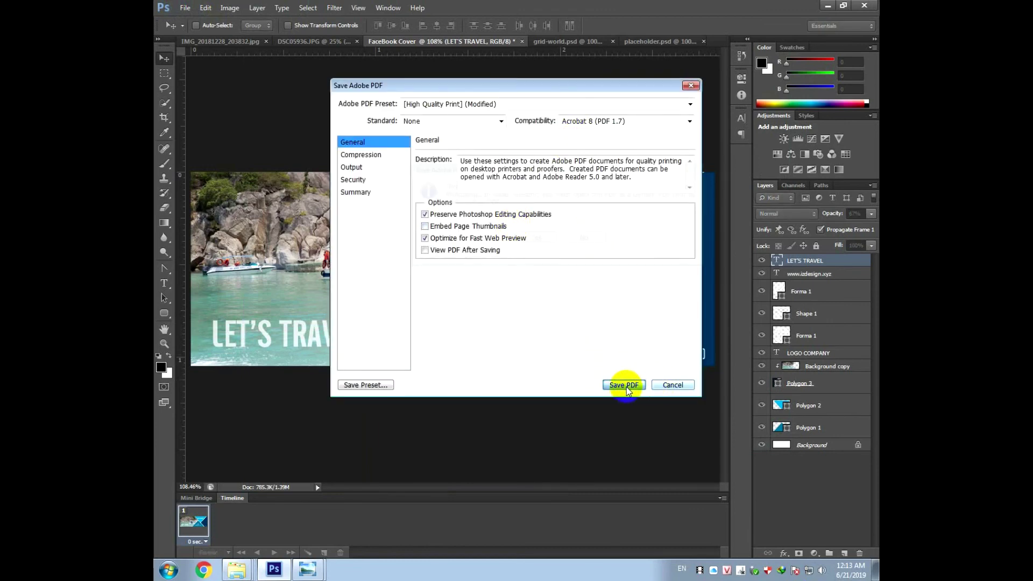
left_click(533, 238)
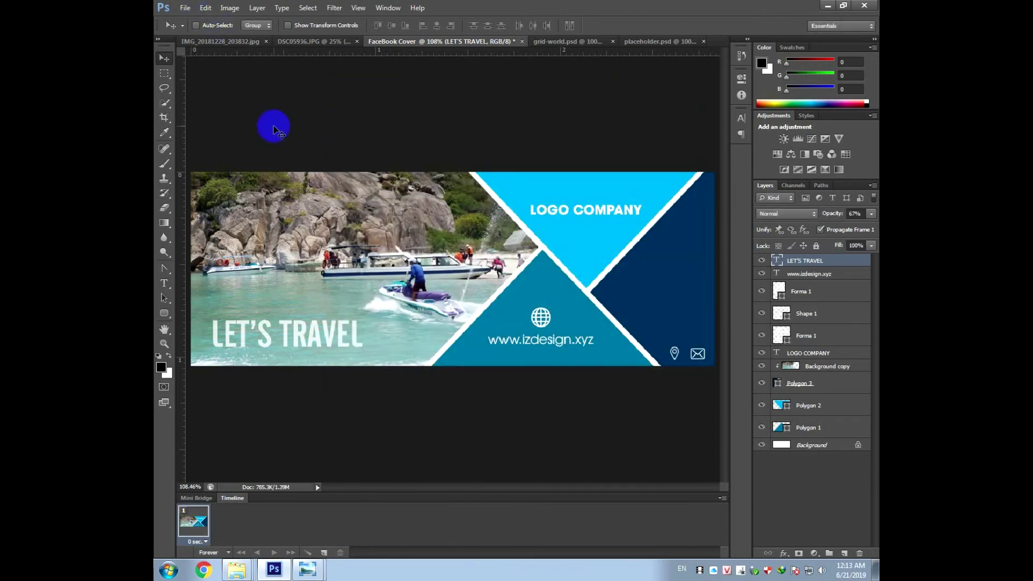
- Save a layered Photoshop (*.PSD) copy named FaceBook Cover.psd, accepting the format options
key("ctrl+shift+s")
left_click(498, 349)
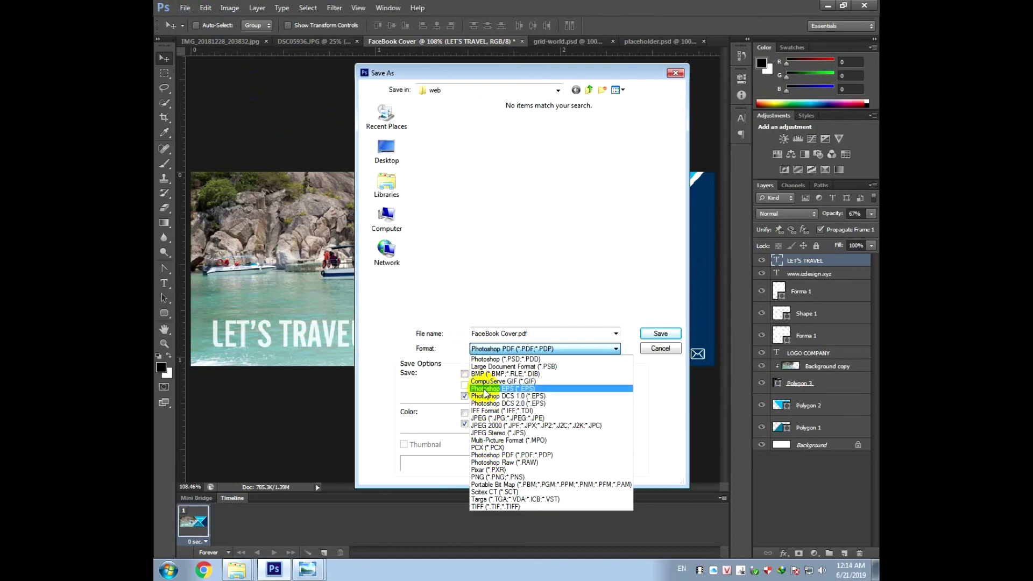
left_click(495, 359)
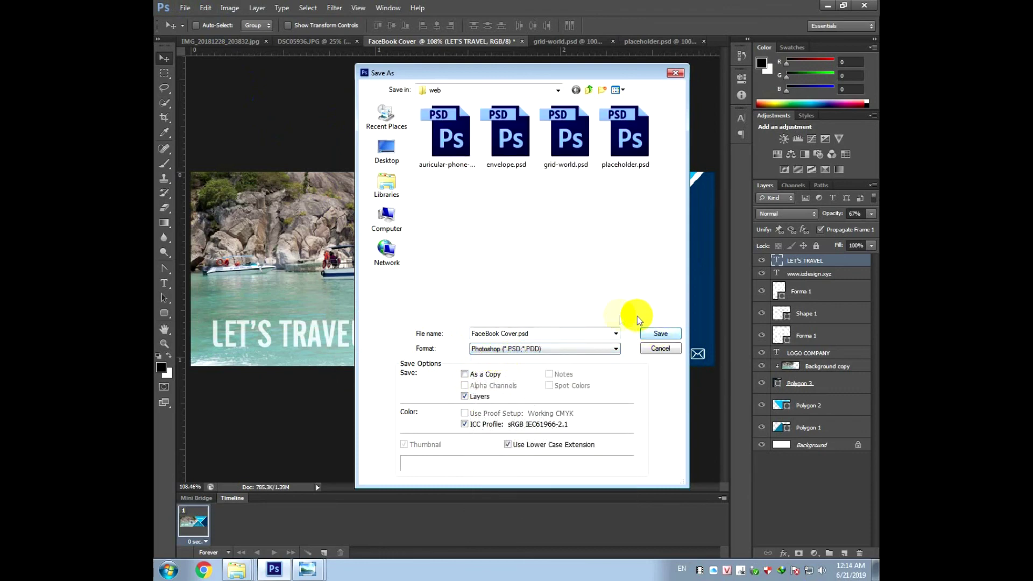
left_click(659, 334)
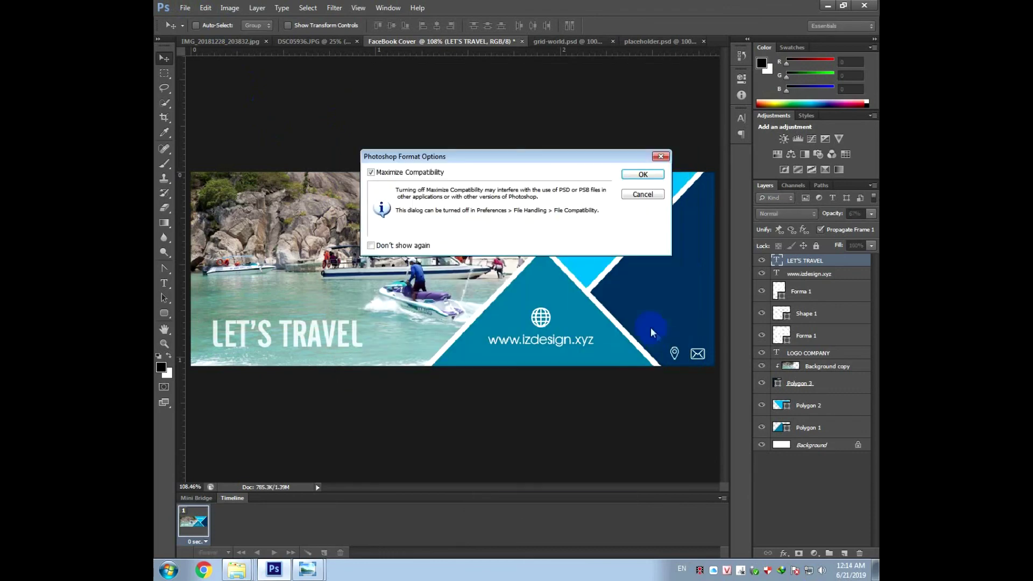
left_click(641, 174)
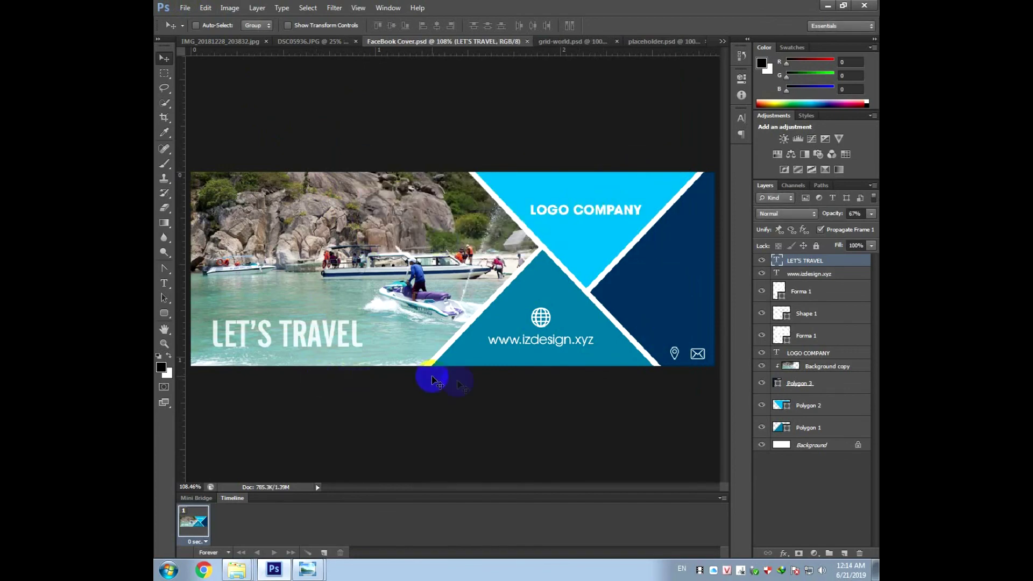